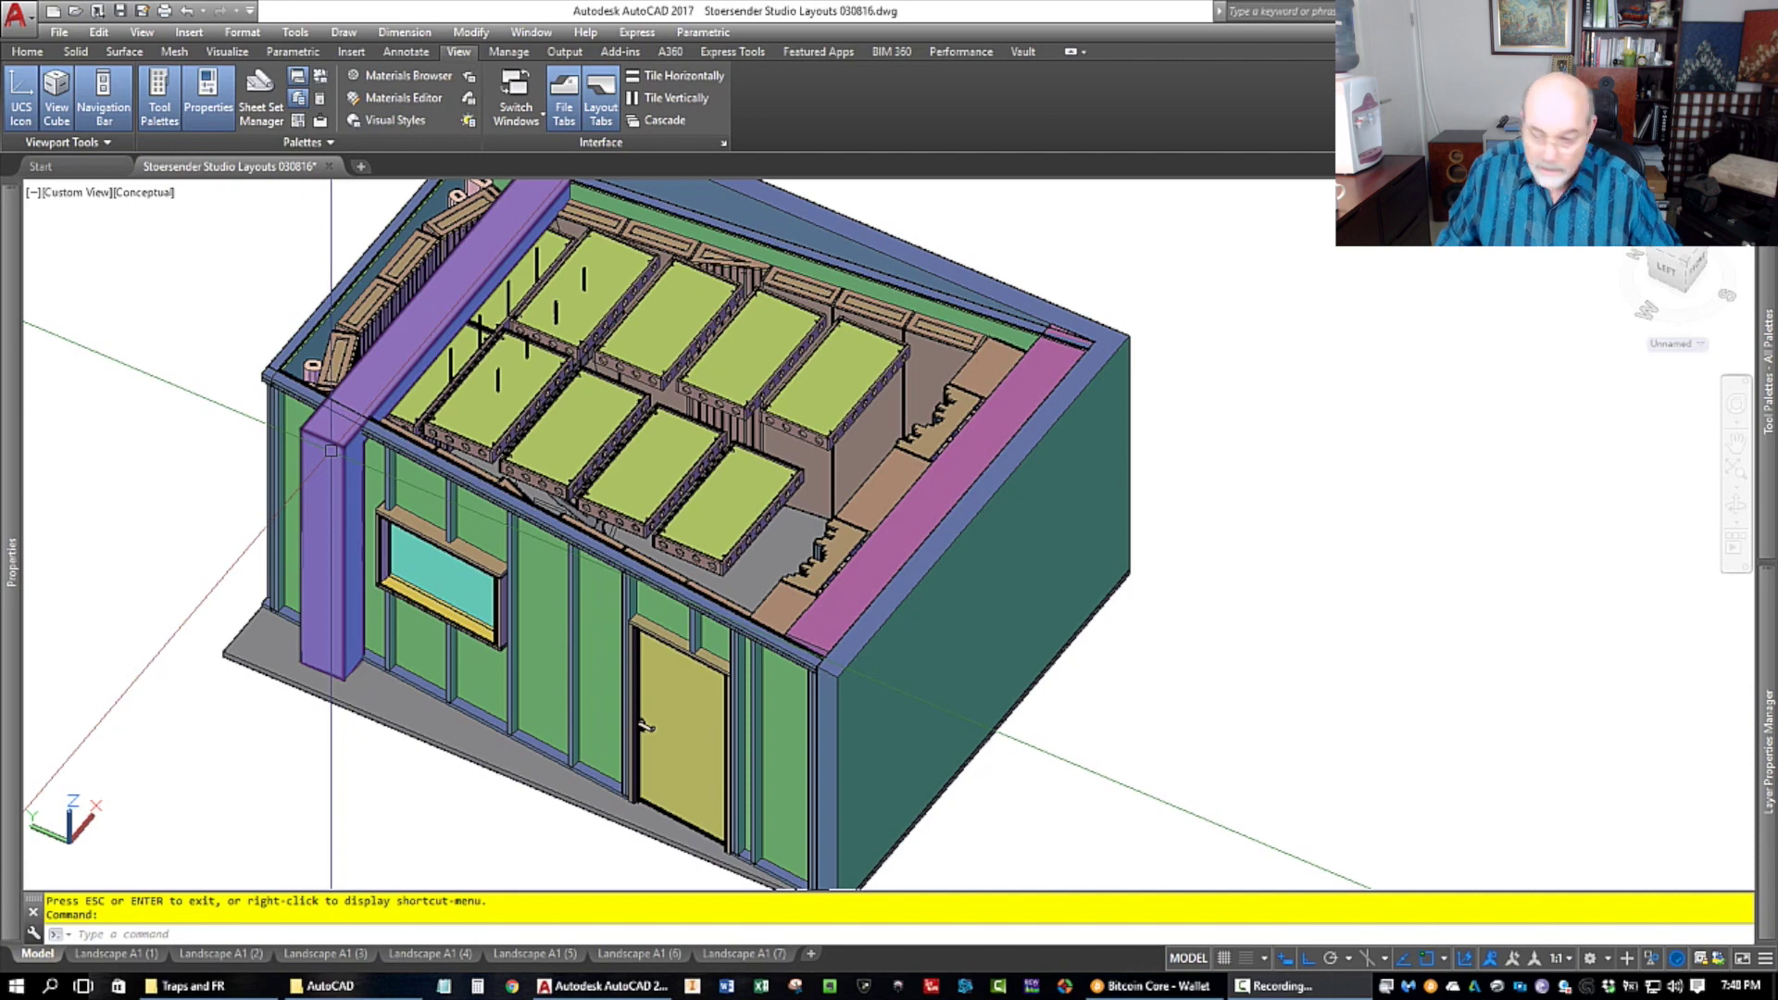
Step: Freeze the Beams layer with LAYFRZ by picking the purple corner column
click(336, 440)
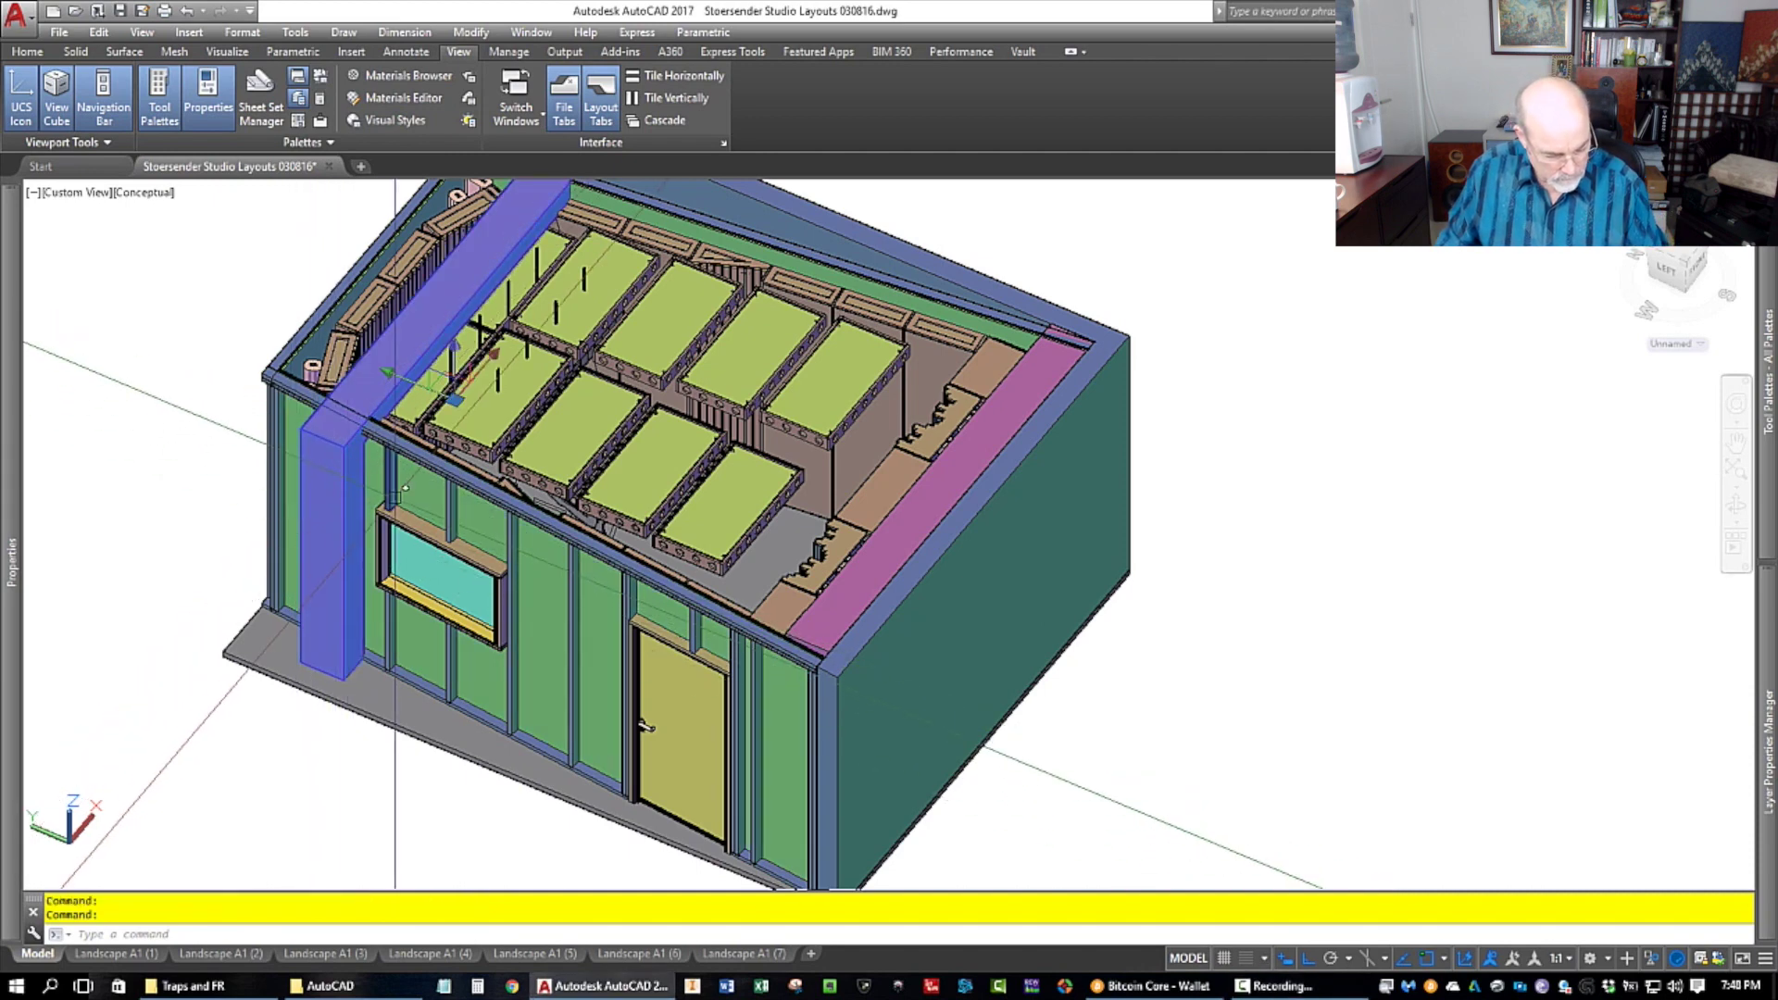
key(Escape)
key(Escape)
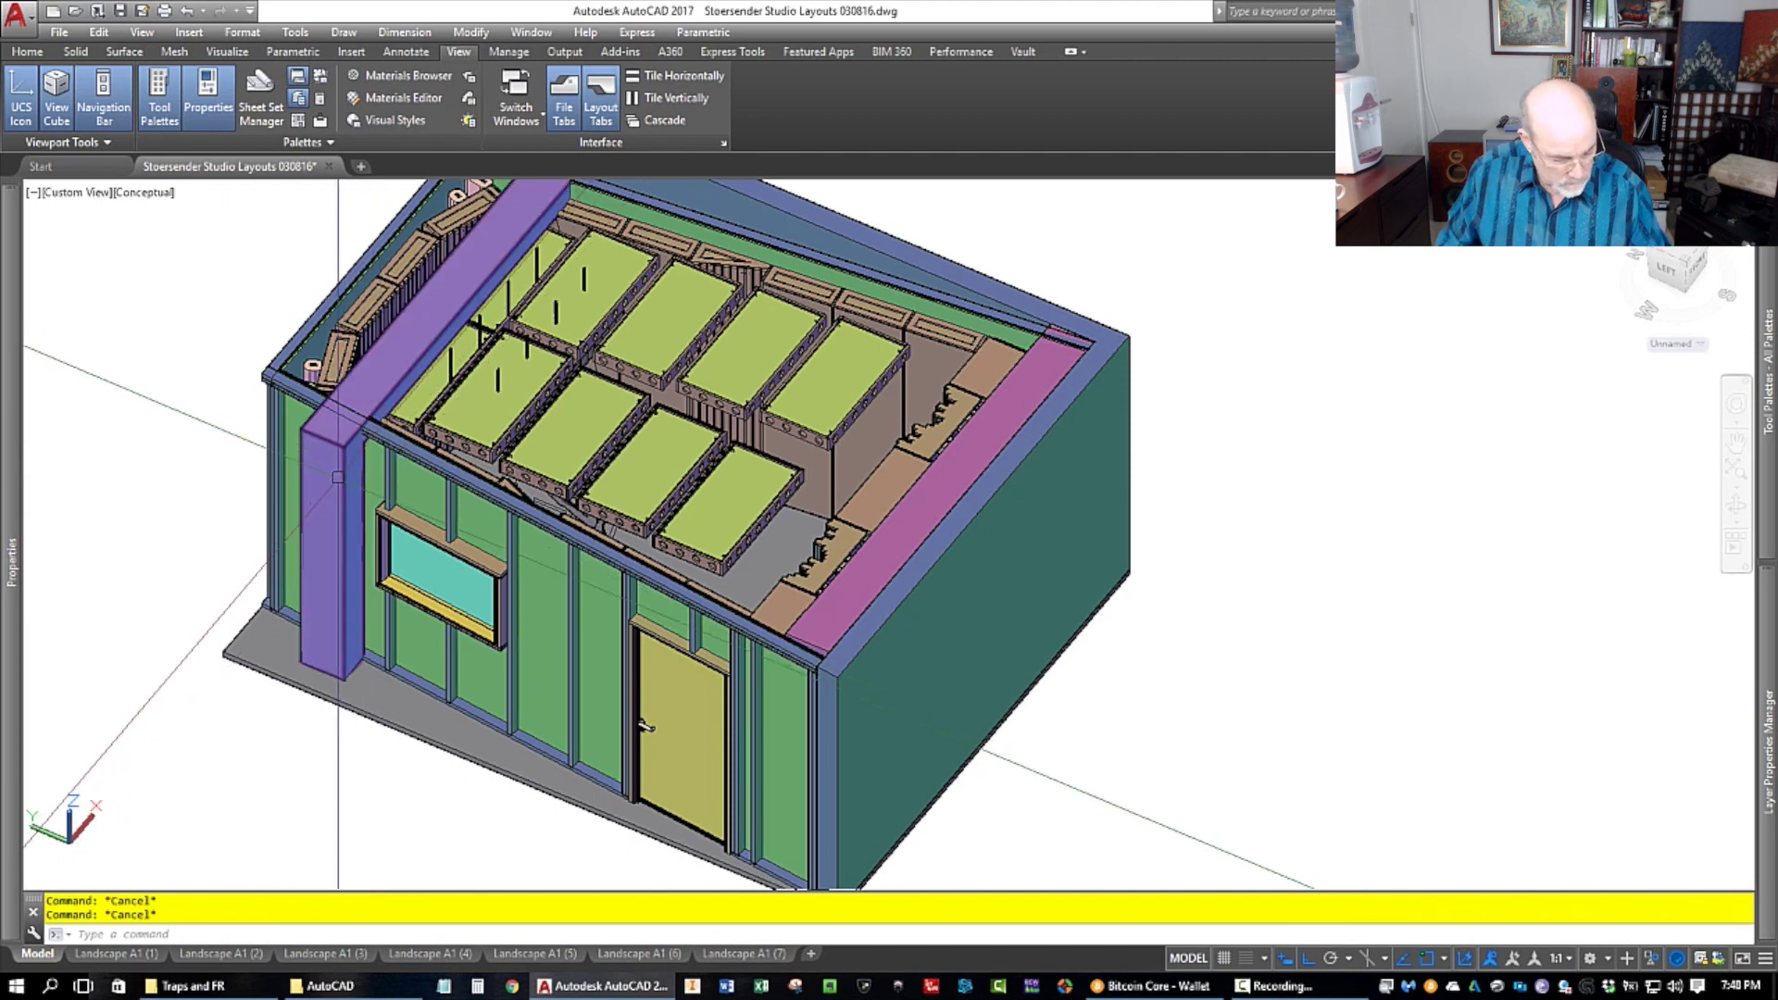
text(layfrz)
key(Return)
click(331, 446)
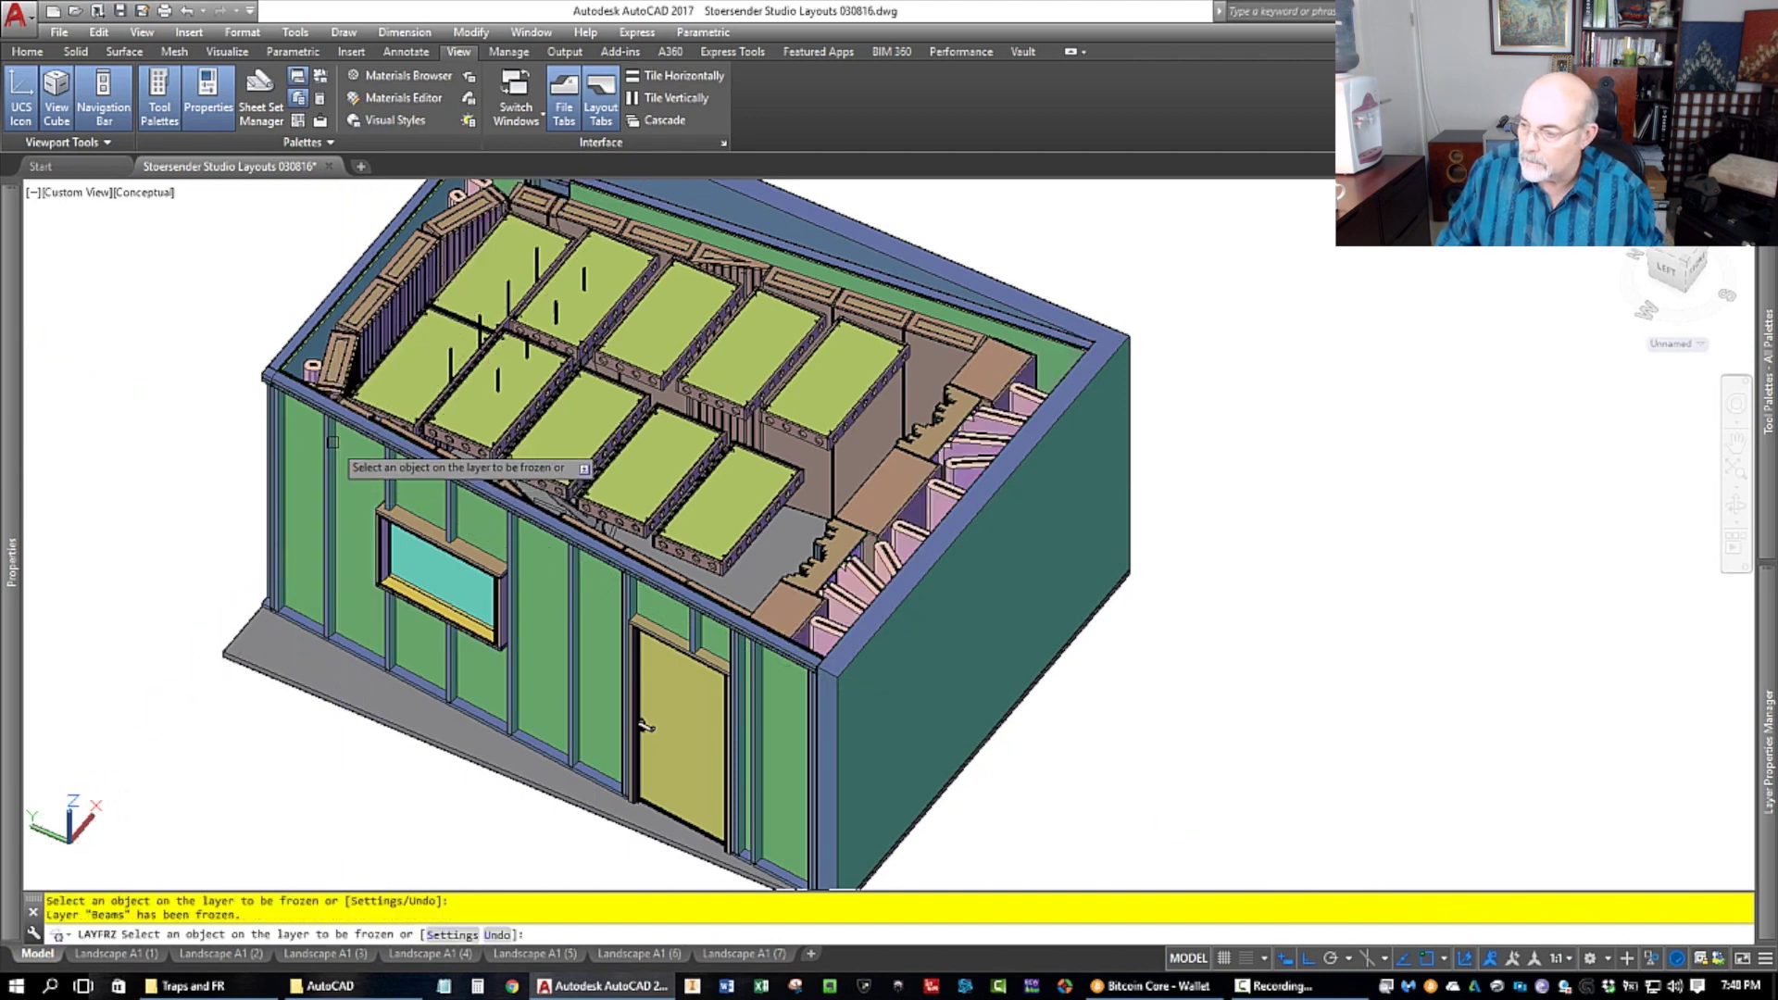
key(Escape)
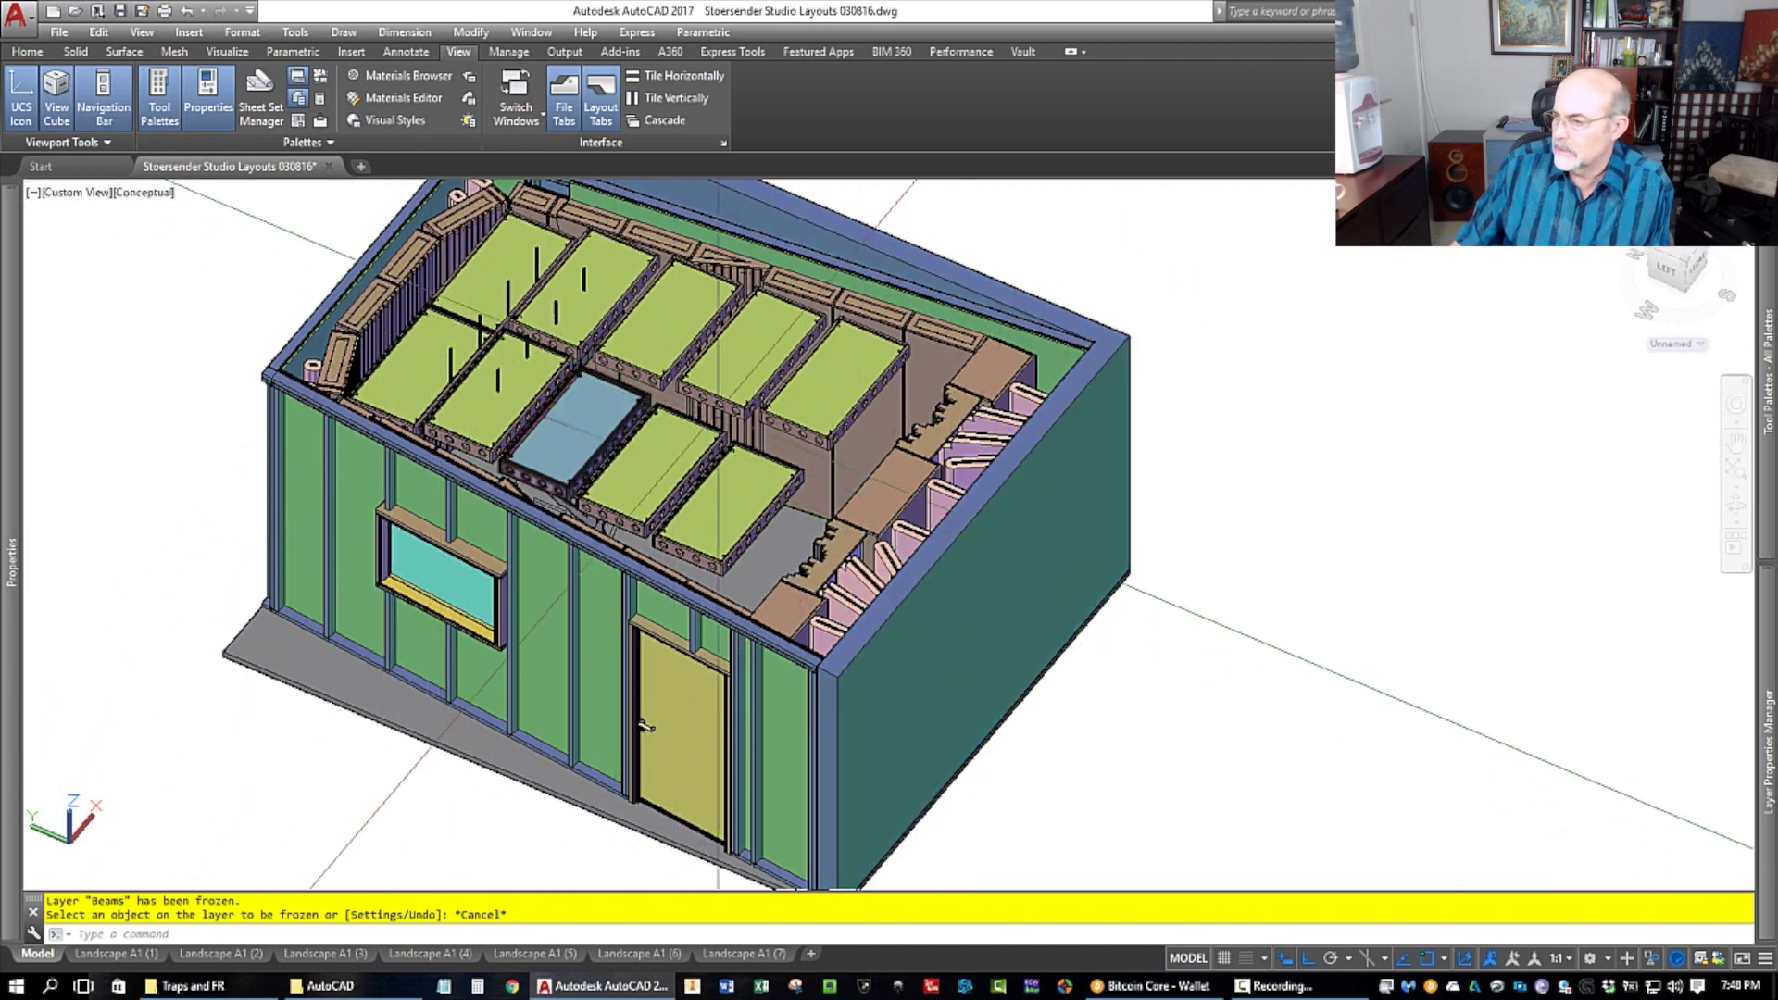
Step: Orbit and zoom the studio to view the ceiling clouds from above and diagonally
scroll(917, 511, up, 3)
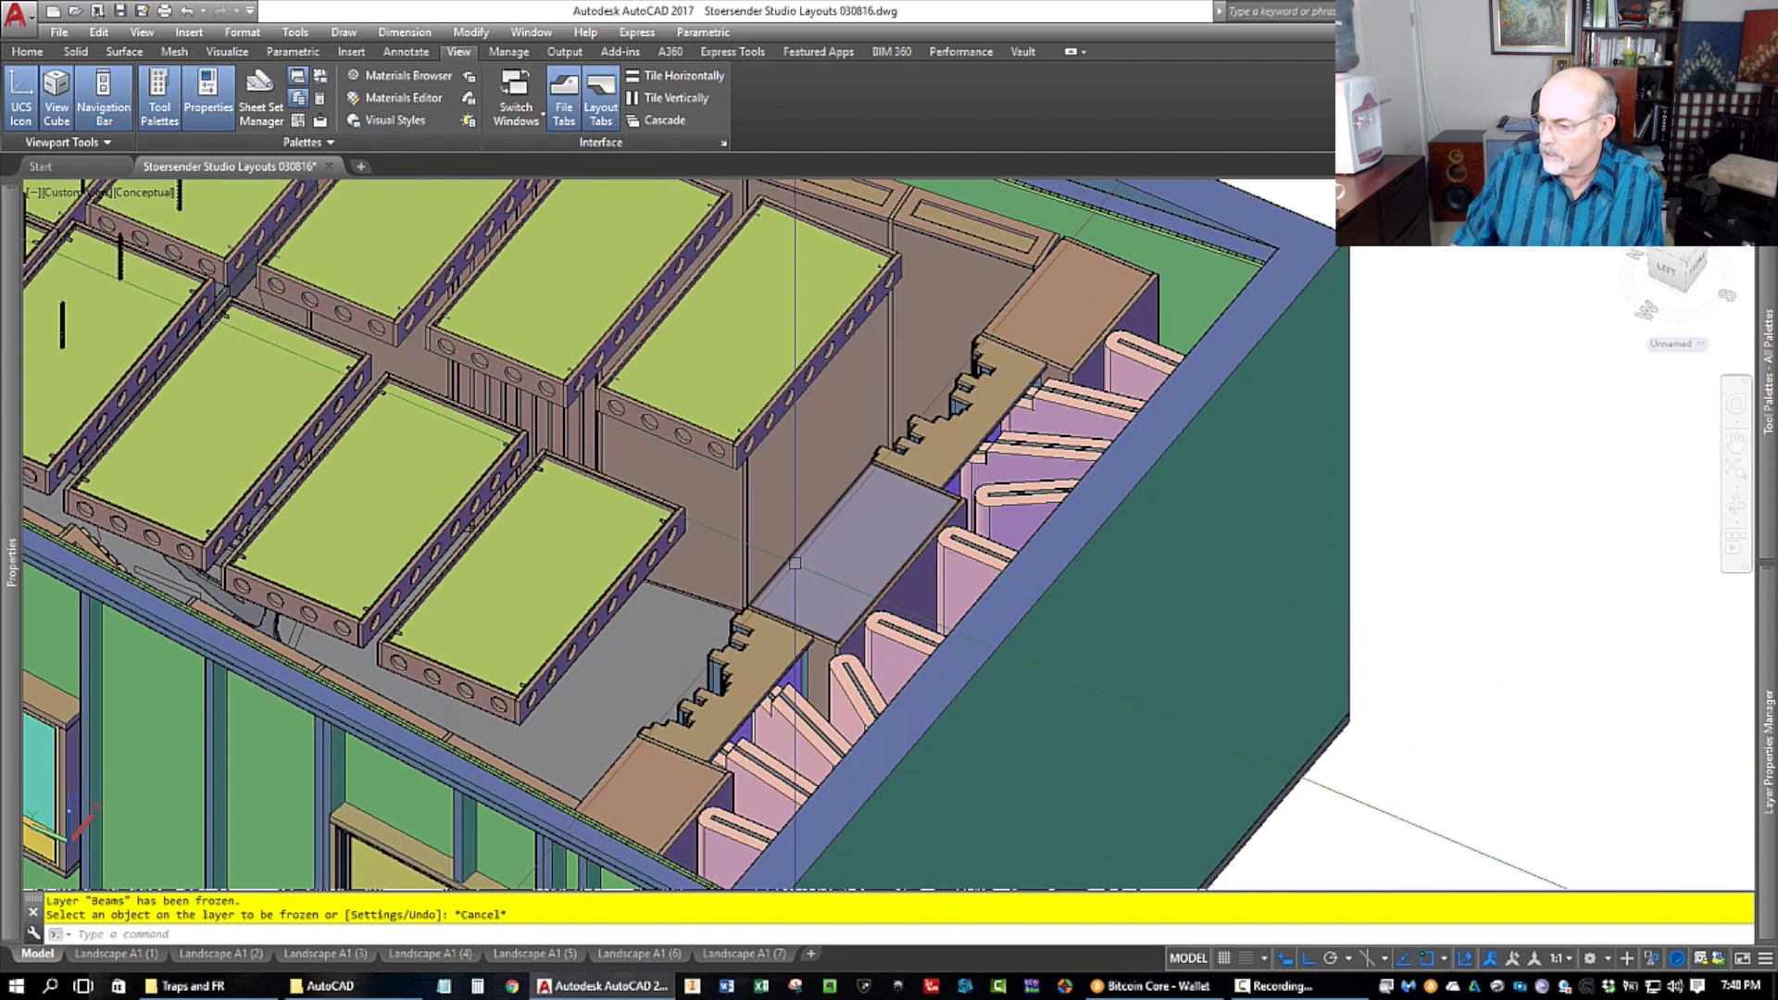
mouse_move(753, 547)
shift+middle_down()
mouse_move(736, 579)
mouse_move(809, 611)
mouse_move(786, 559)
shift+middle_up()
scroll(786, 558, up, 1)
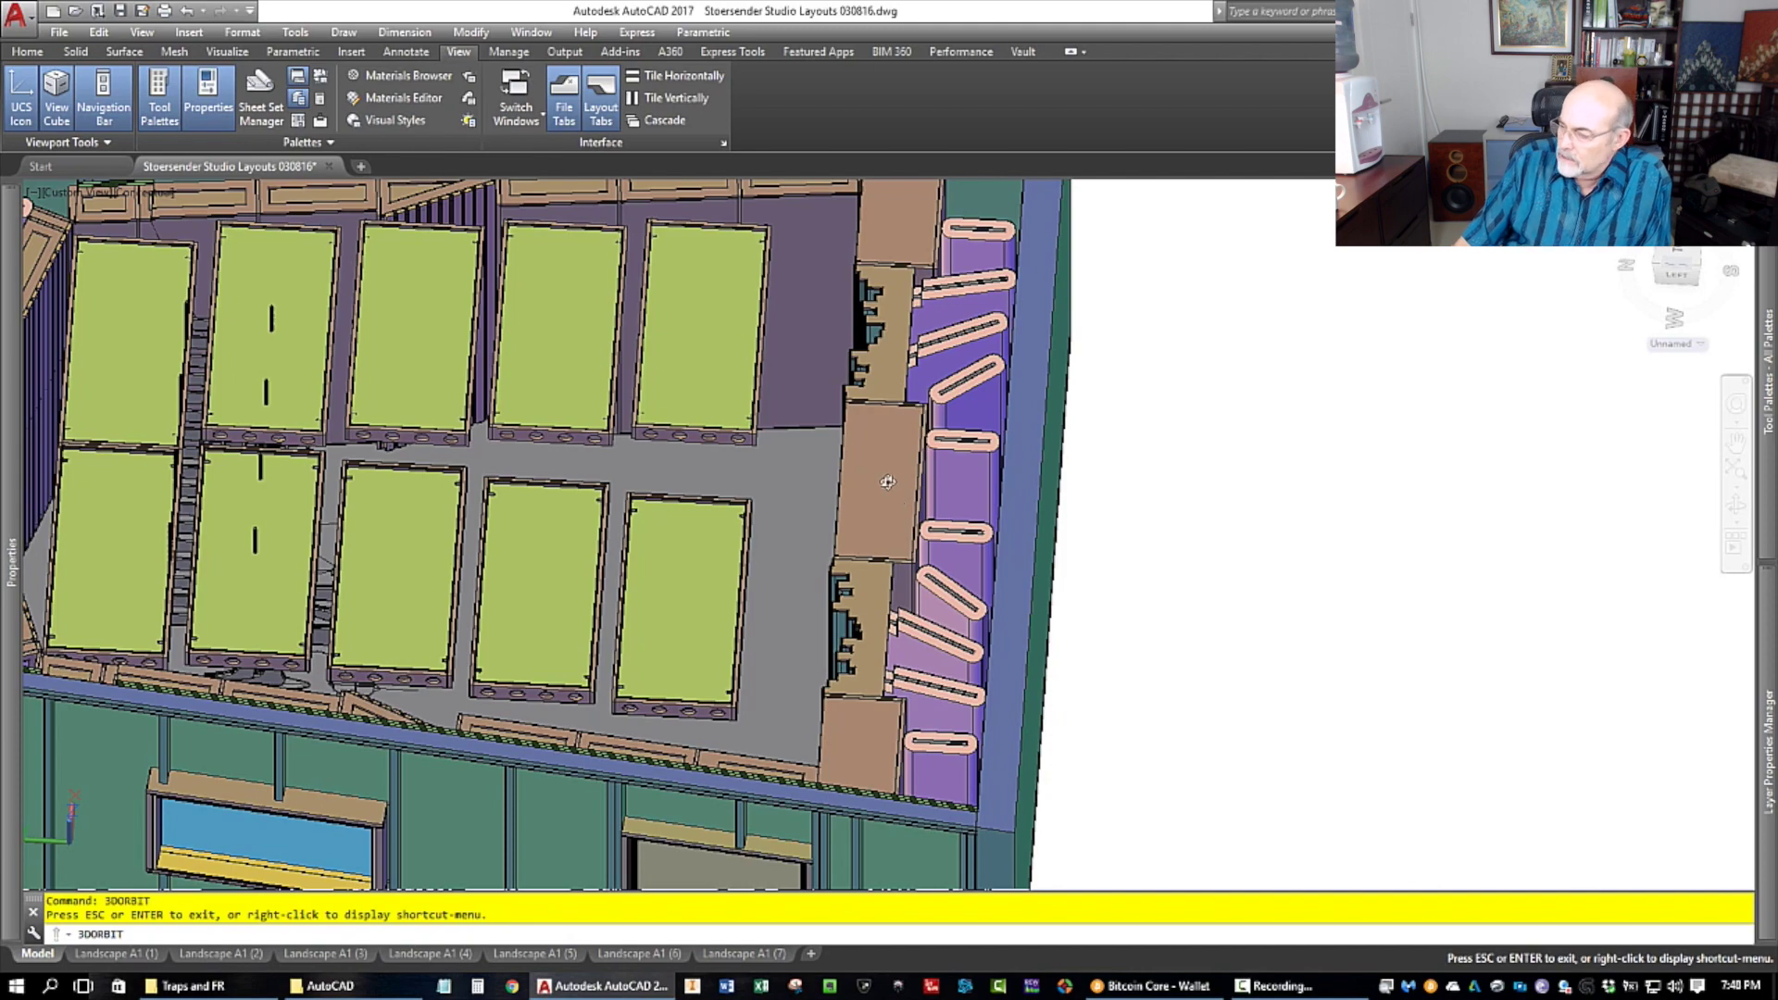
shift+middle_drag(887, 482, 854, 395)
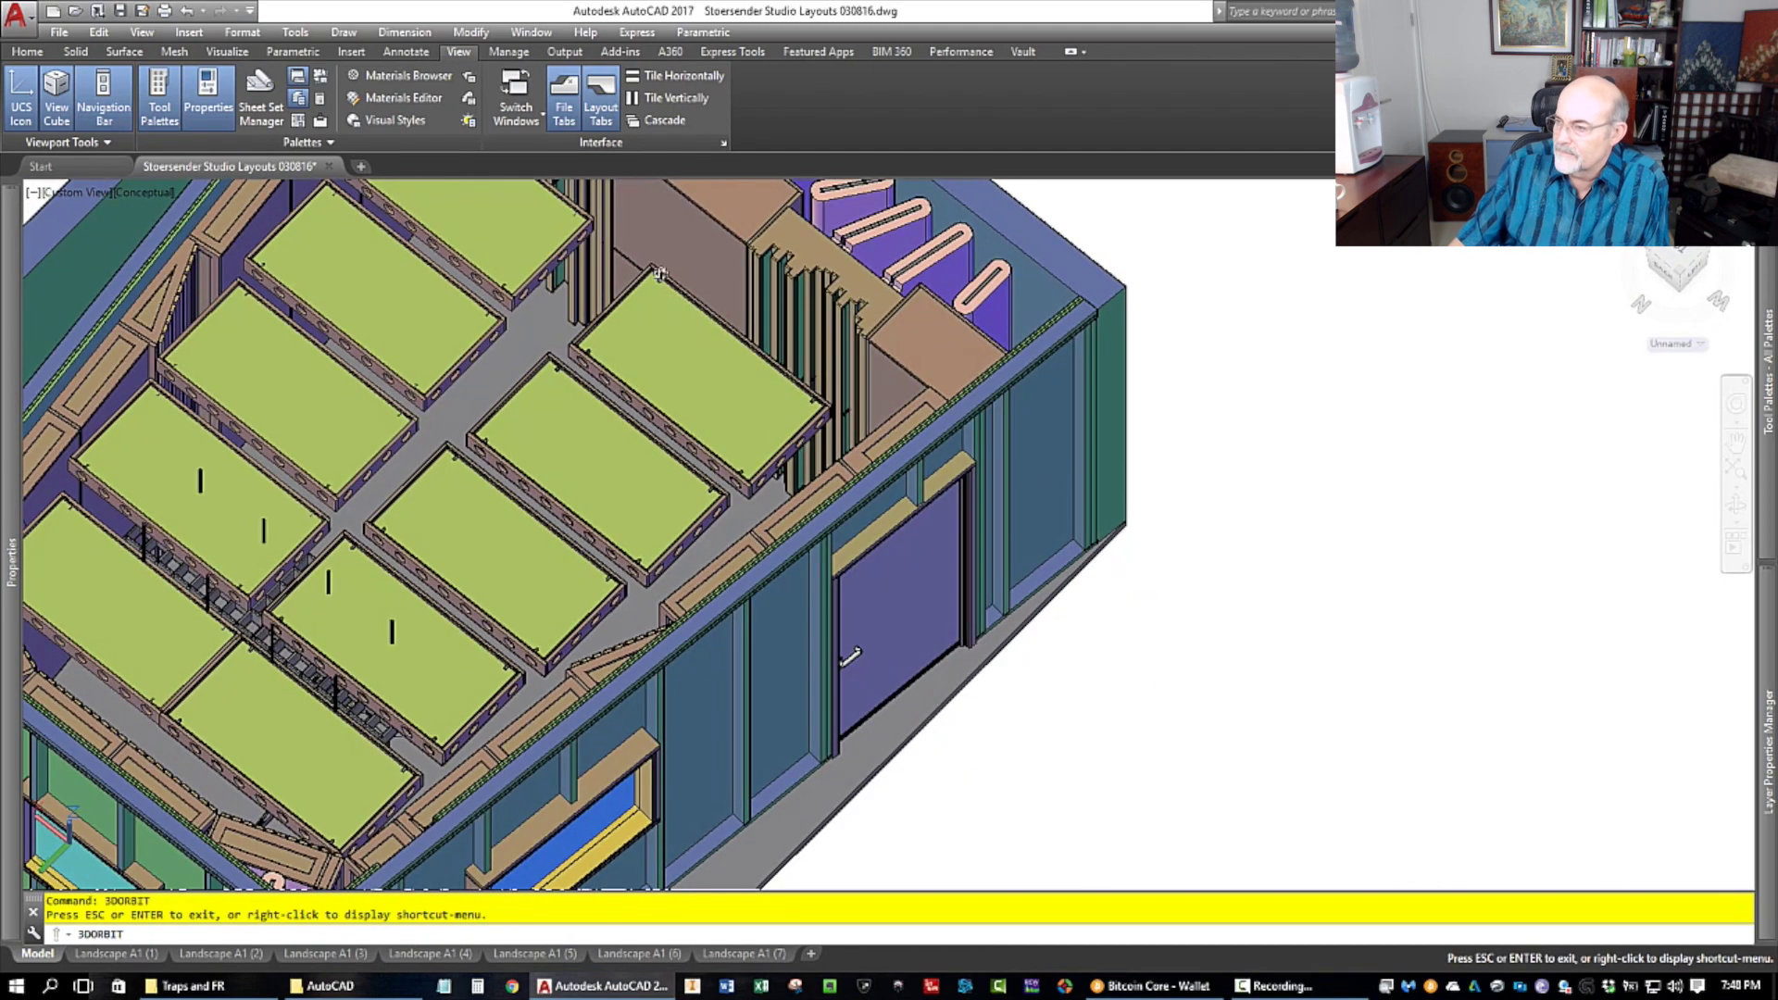
scroll(357, 337, down, 3)
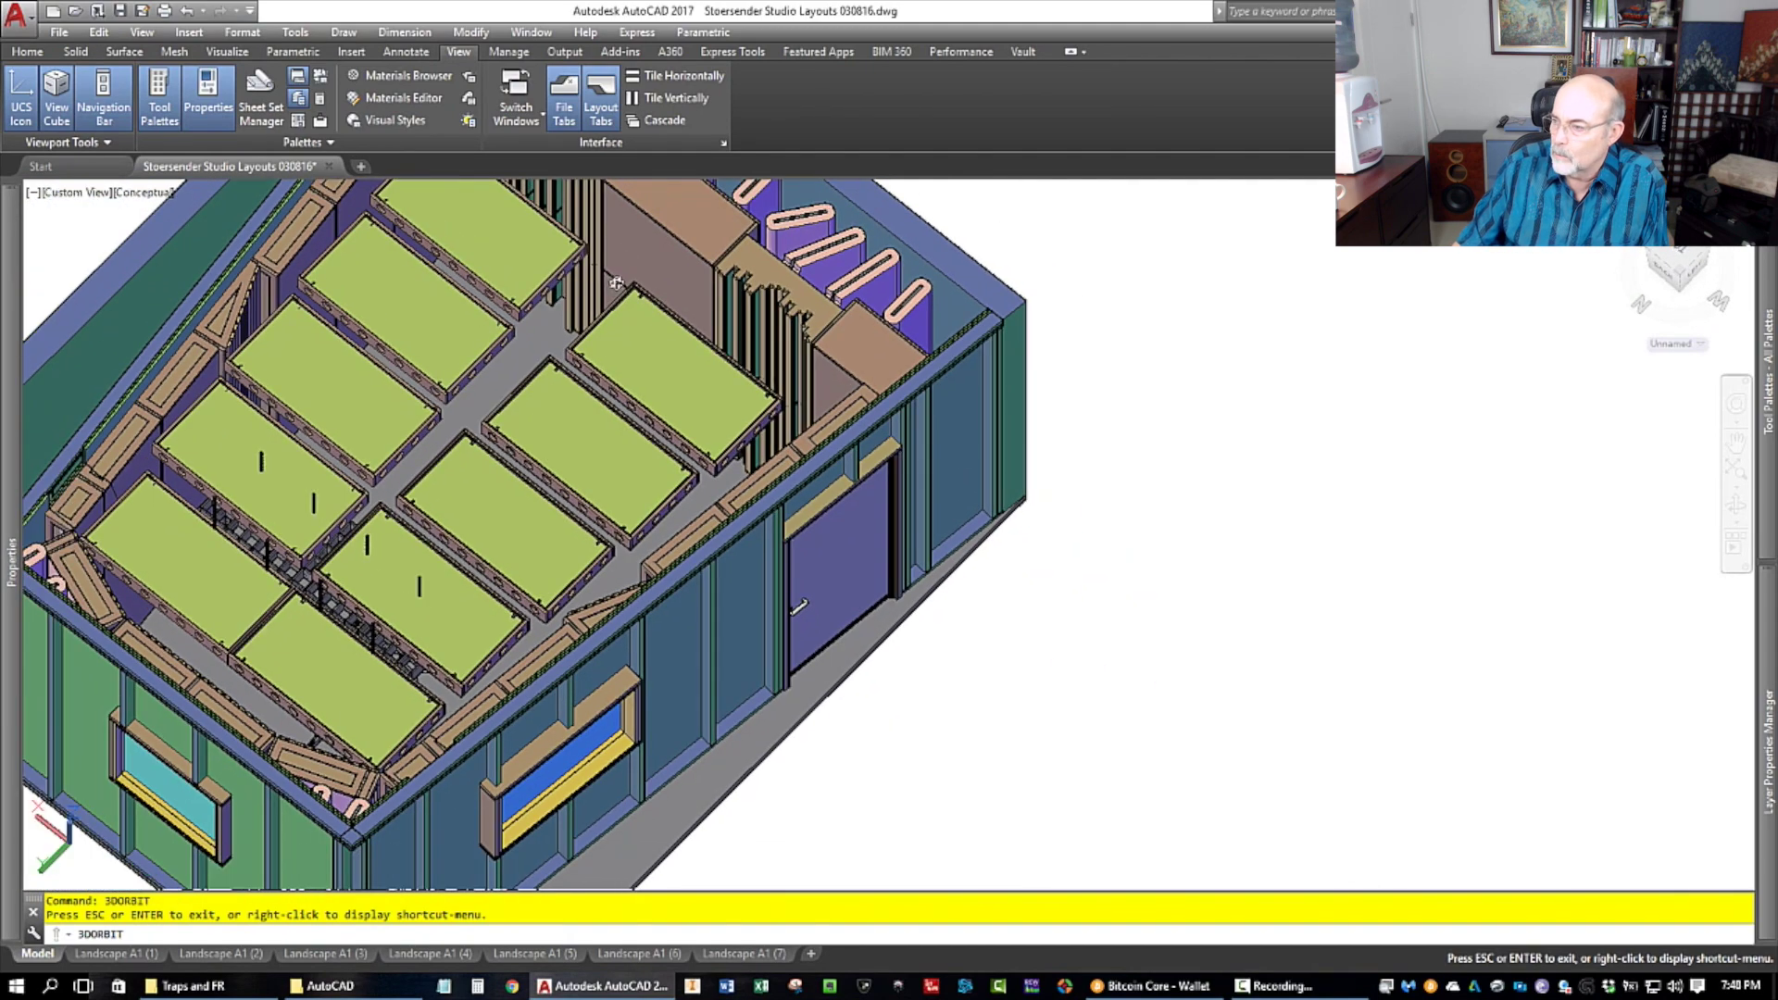
scroll(603, 244, up, 3)
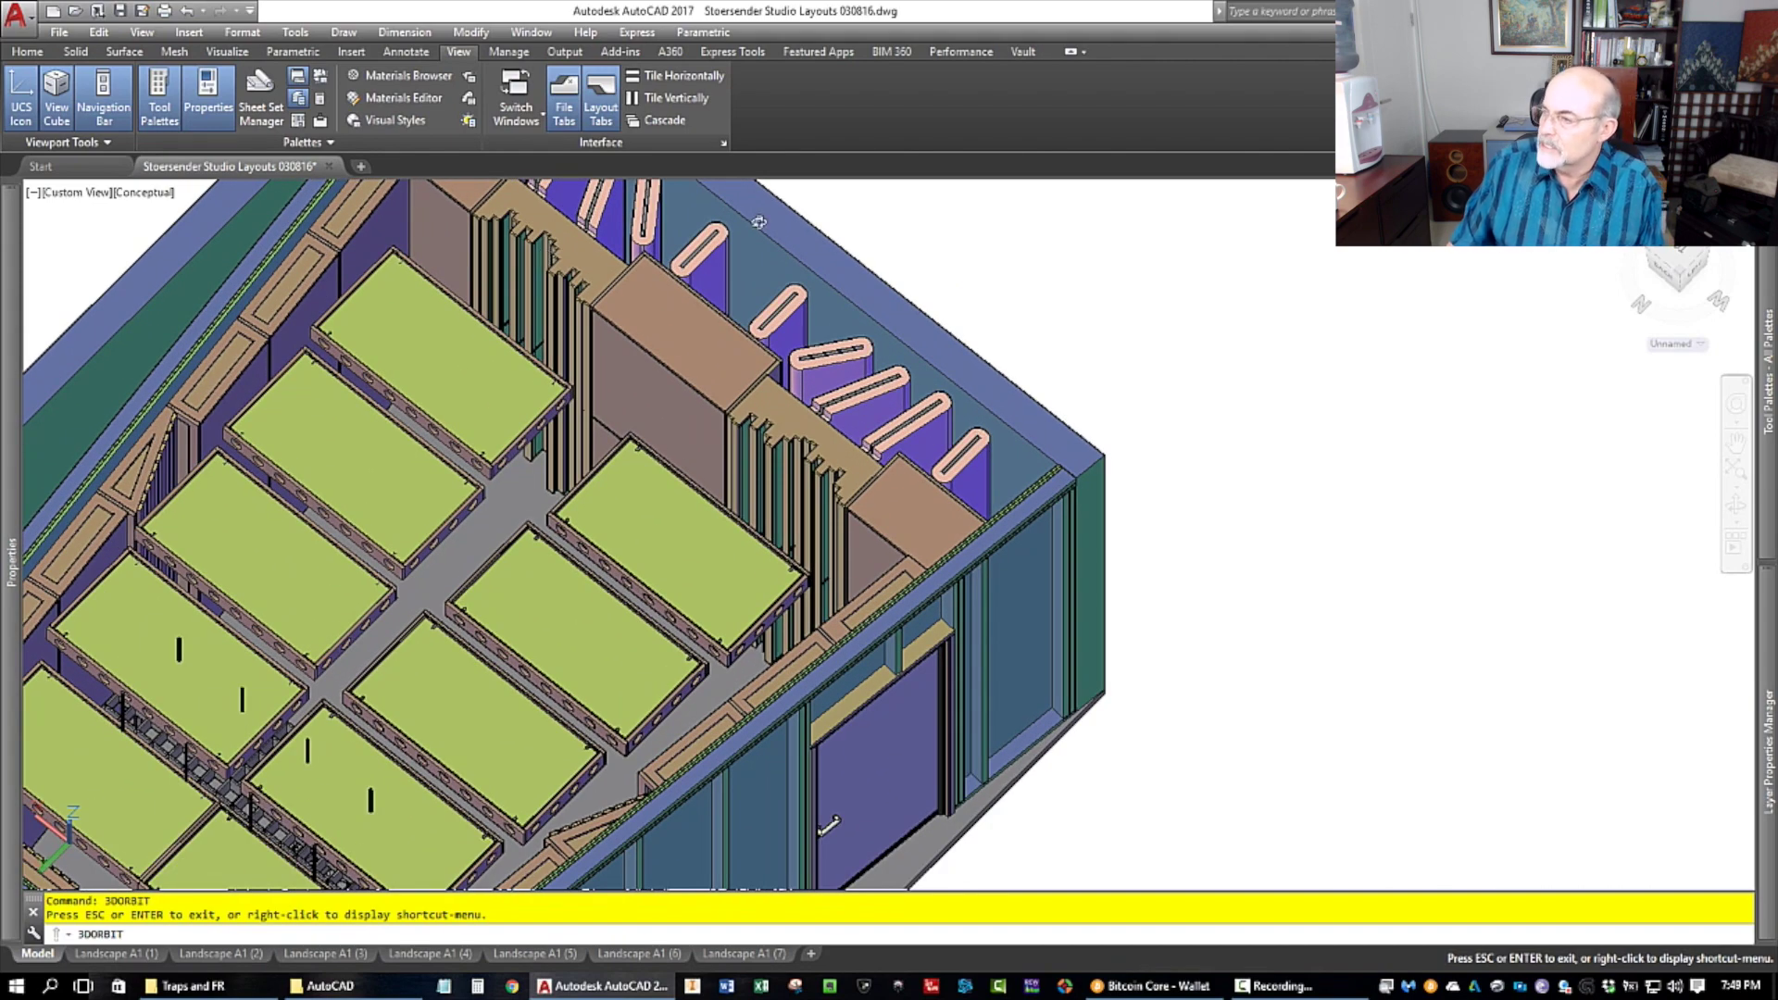
scroll(663, 525, down, 3)
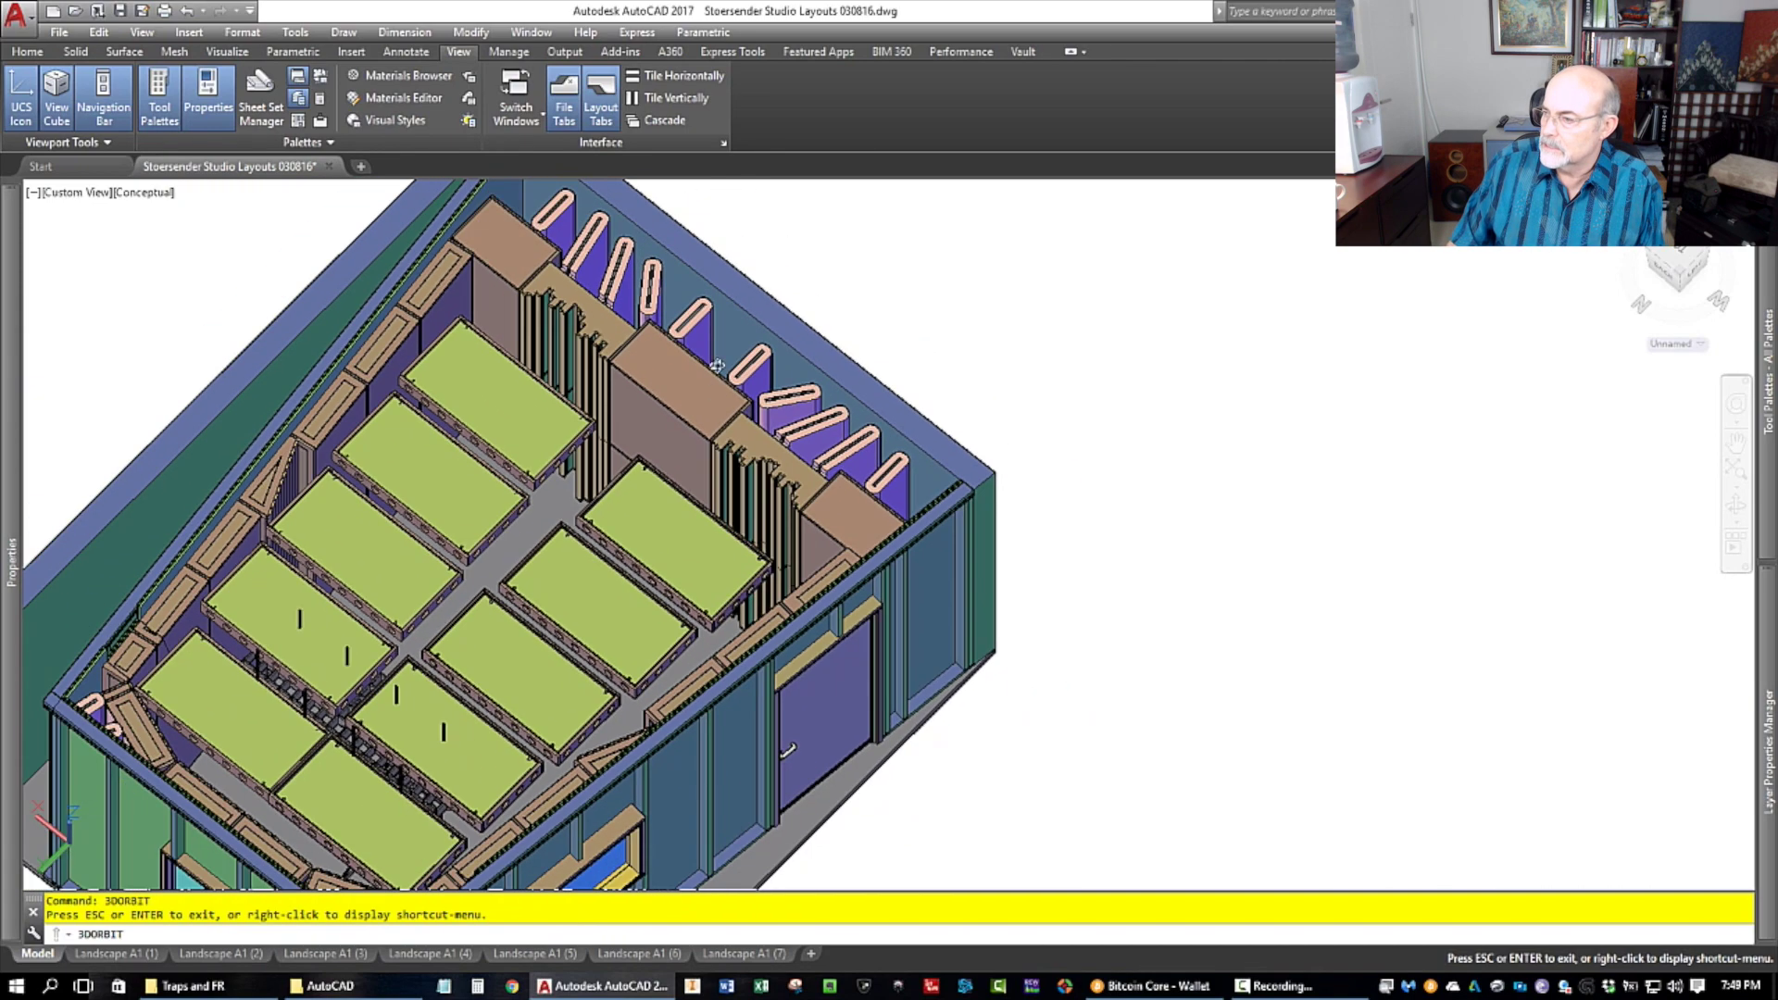
scroll(732, 240, up, 5)
drag(676, 428, 752, 428)
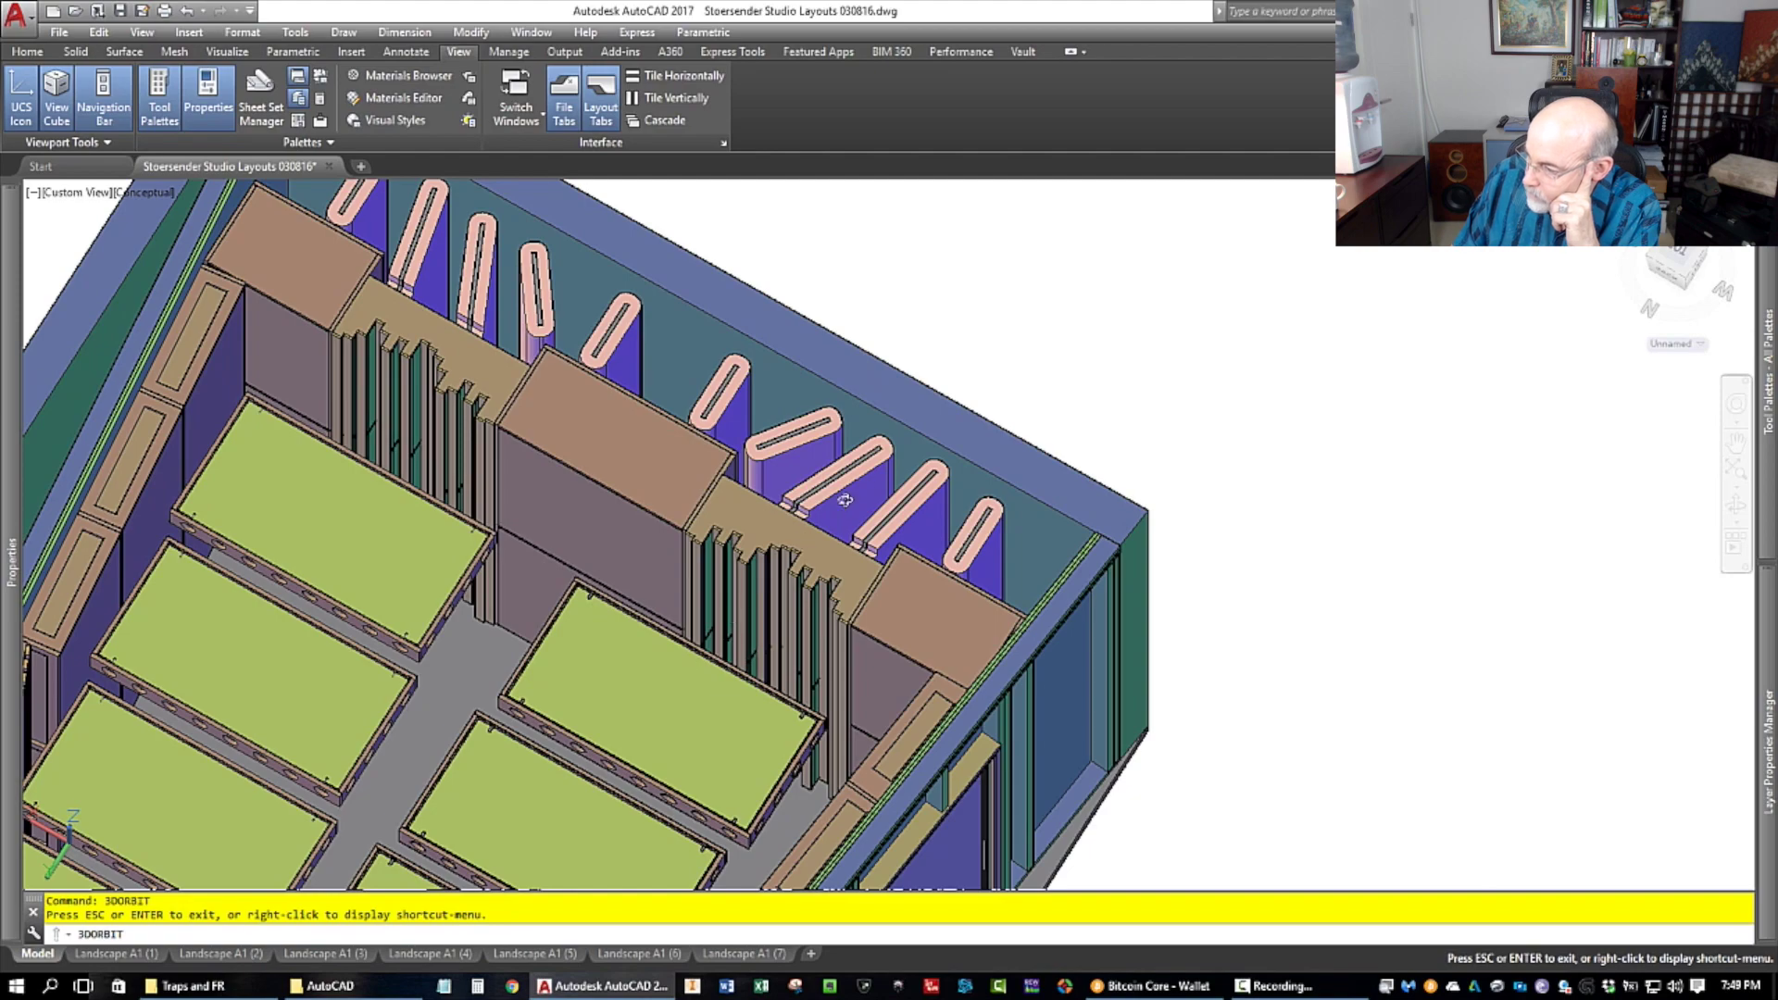
Step: Orbit in close on the rear trap wall, zoom back out to the ceiling clouds, and exit orbit
drag(869, 486, 592, 662)
scroll(591, 662, up, 4)
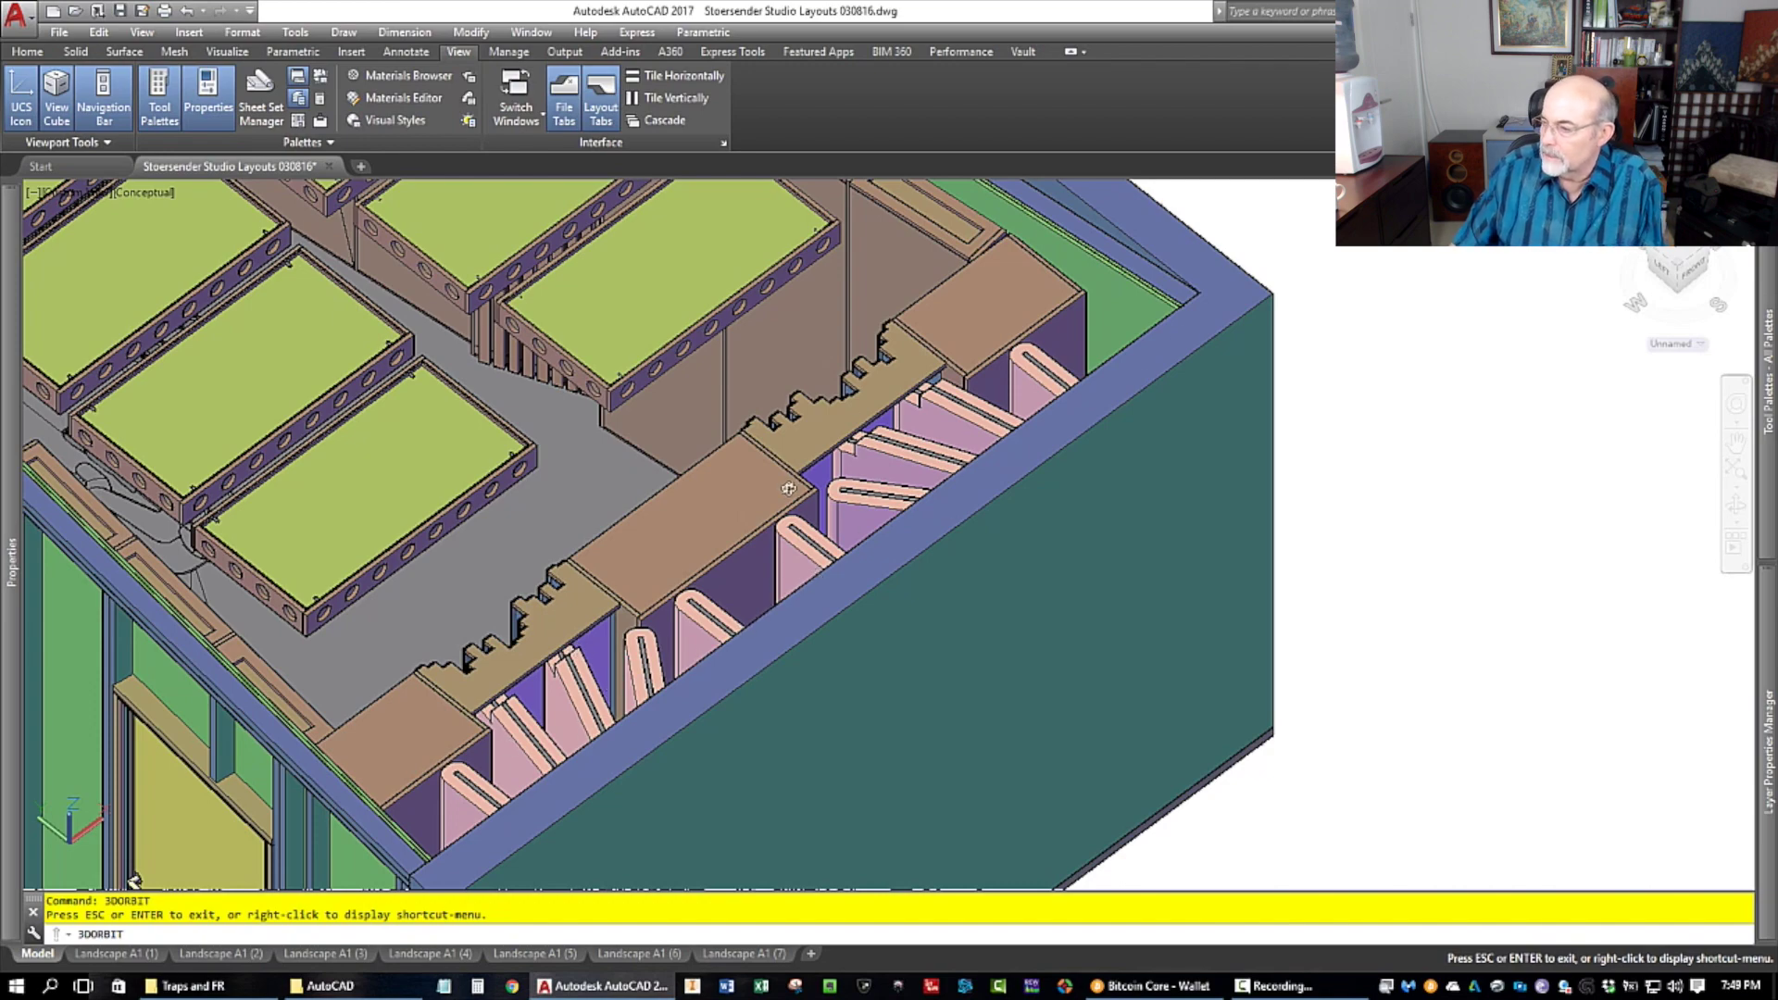
drag(727, 502, 973, 505)
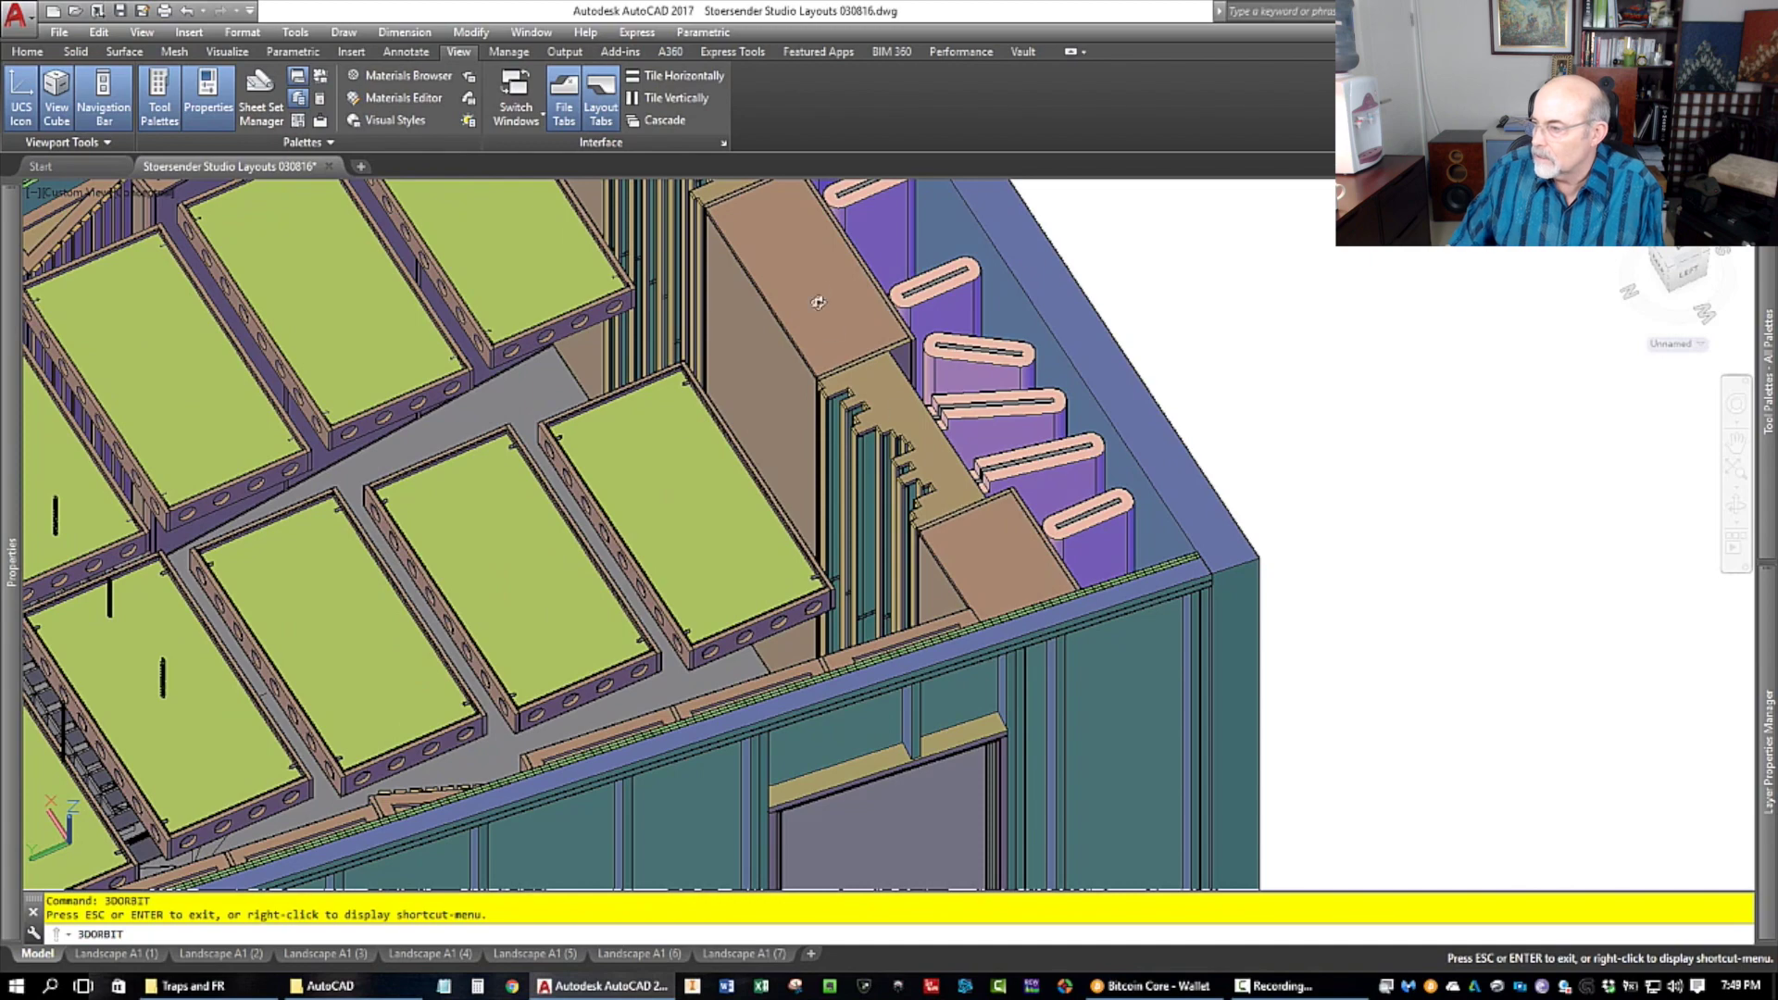
scroll(834, 267, up, 5)
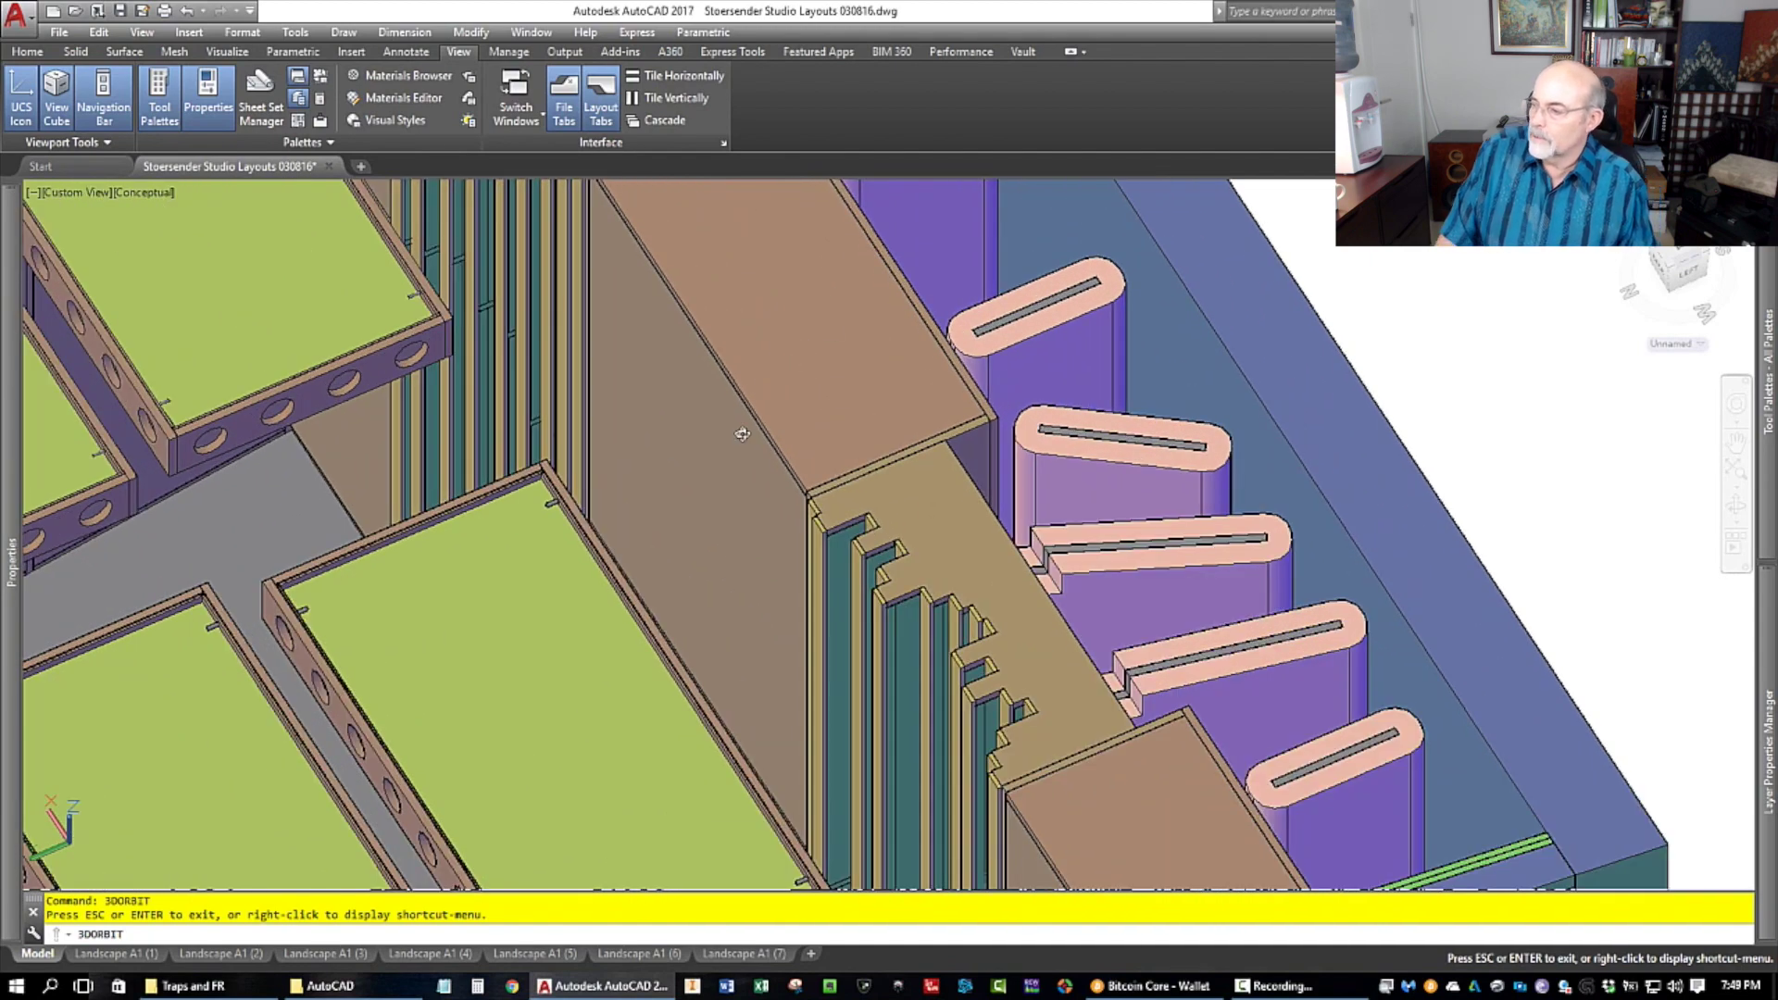
scroll(850, 398, down, 4)
scroll(855, 520, down, 3)
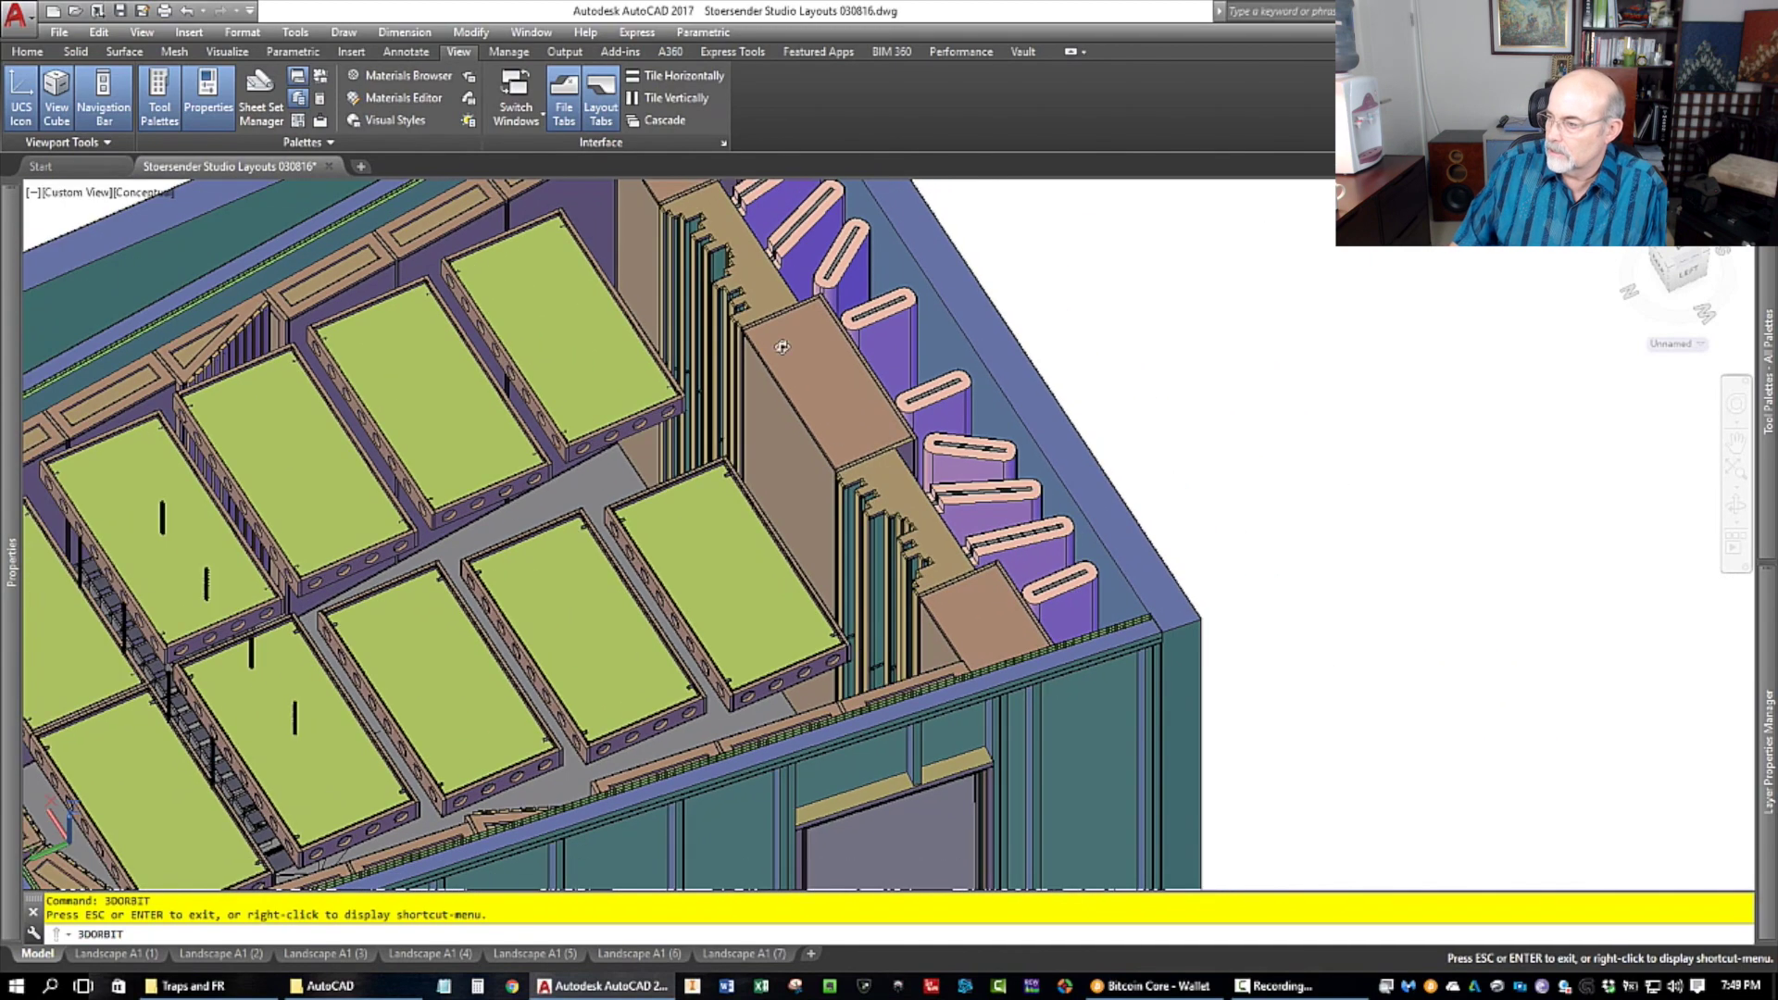
scroll(650, 287, down, 2)
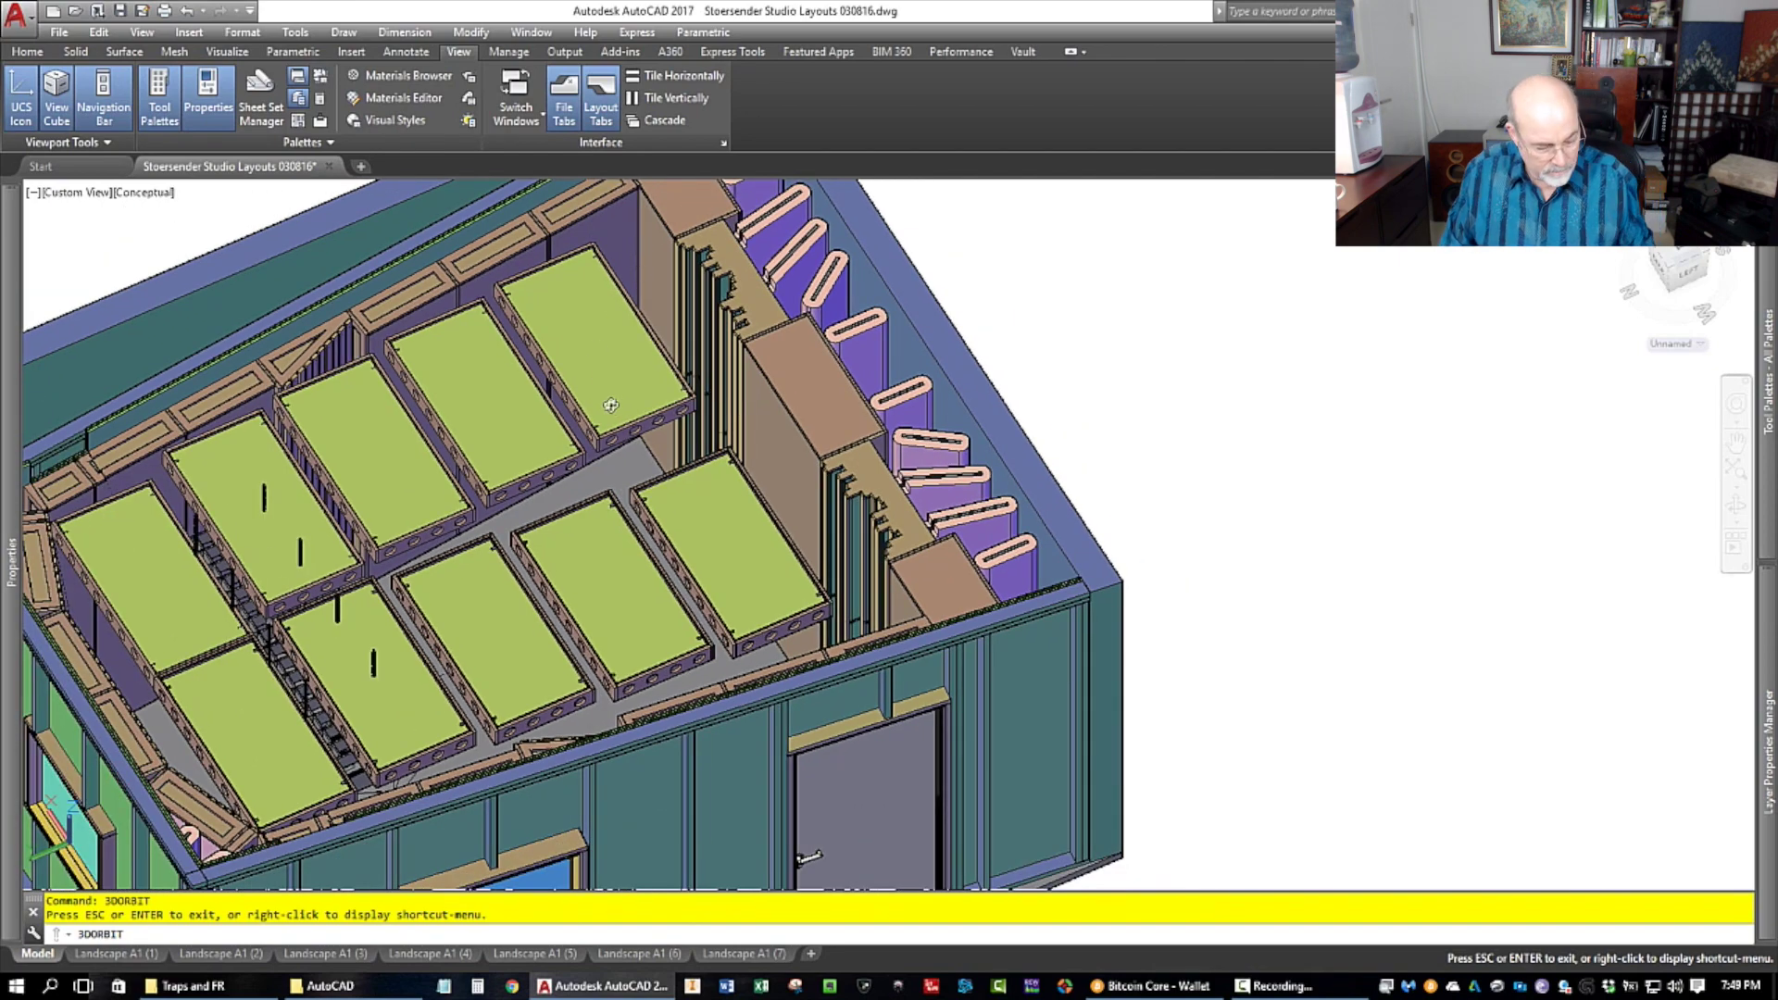
key(Escape)
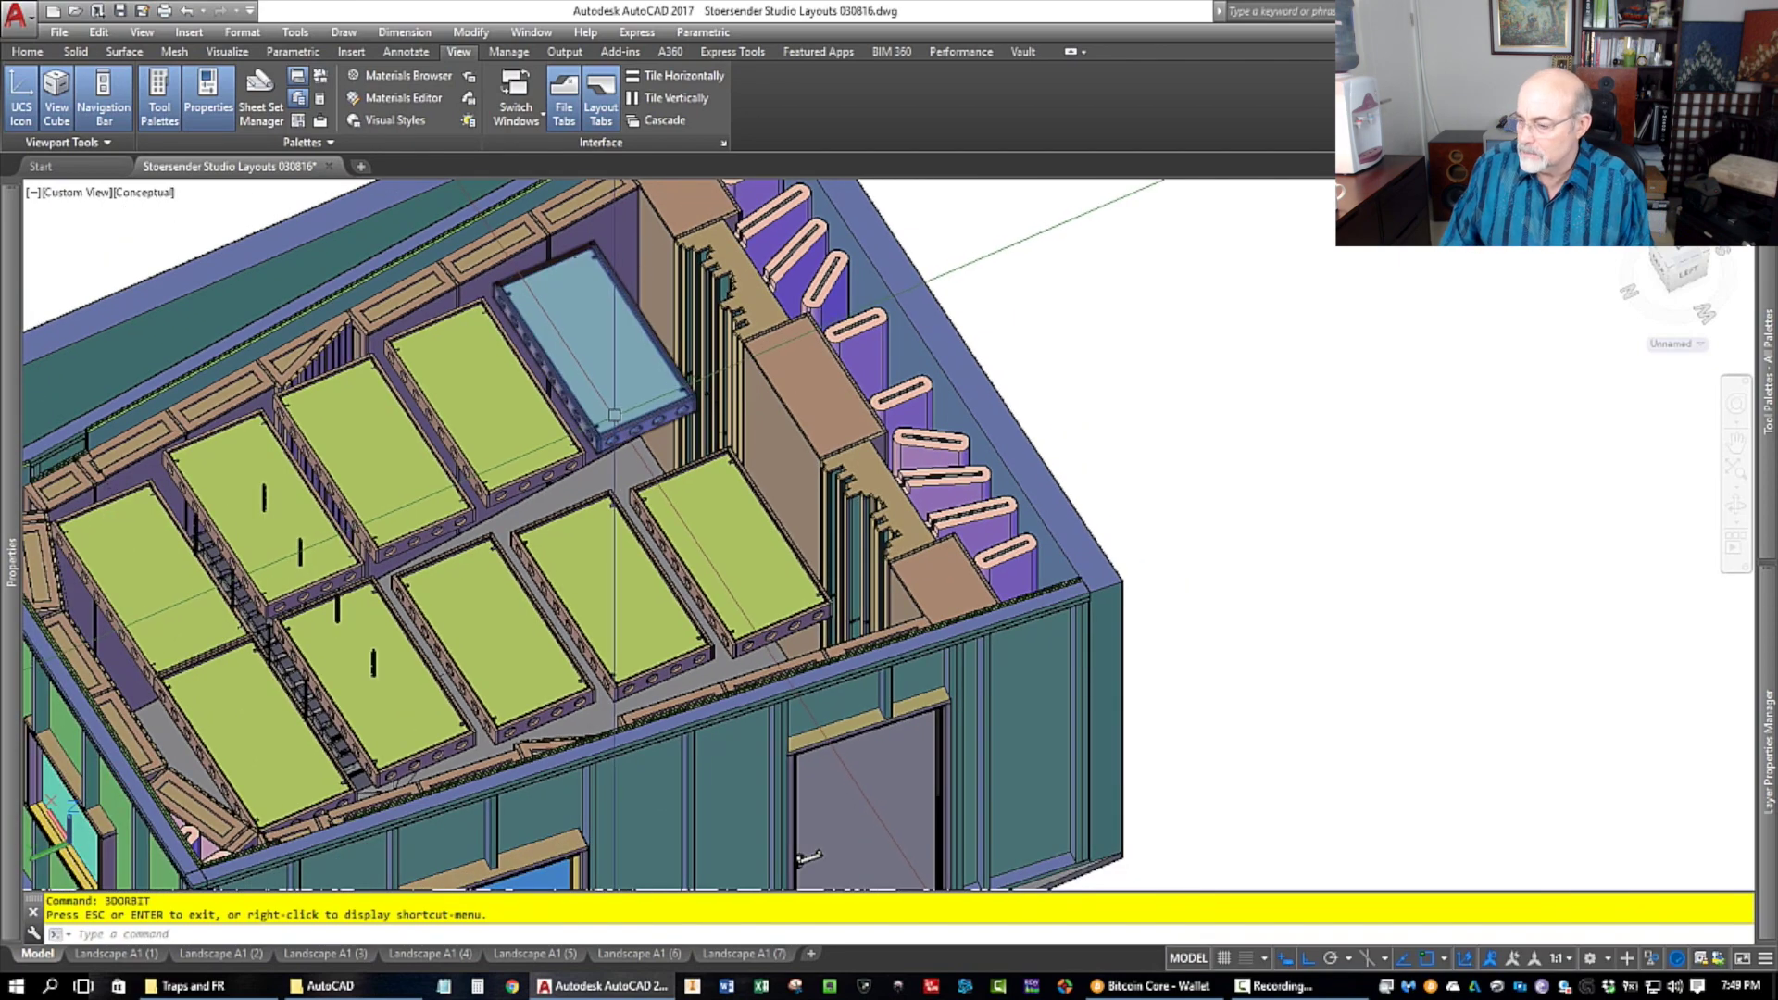
Step: Open RoomModeCalculatorMETRIC.xlsm from the studio's parent project folder in File Explorer
click(333, 987)
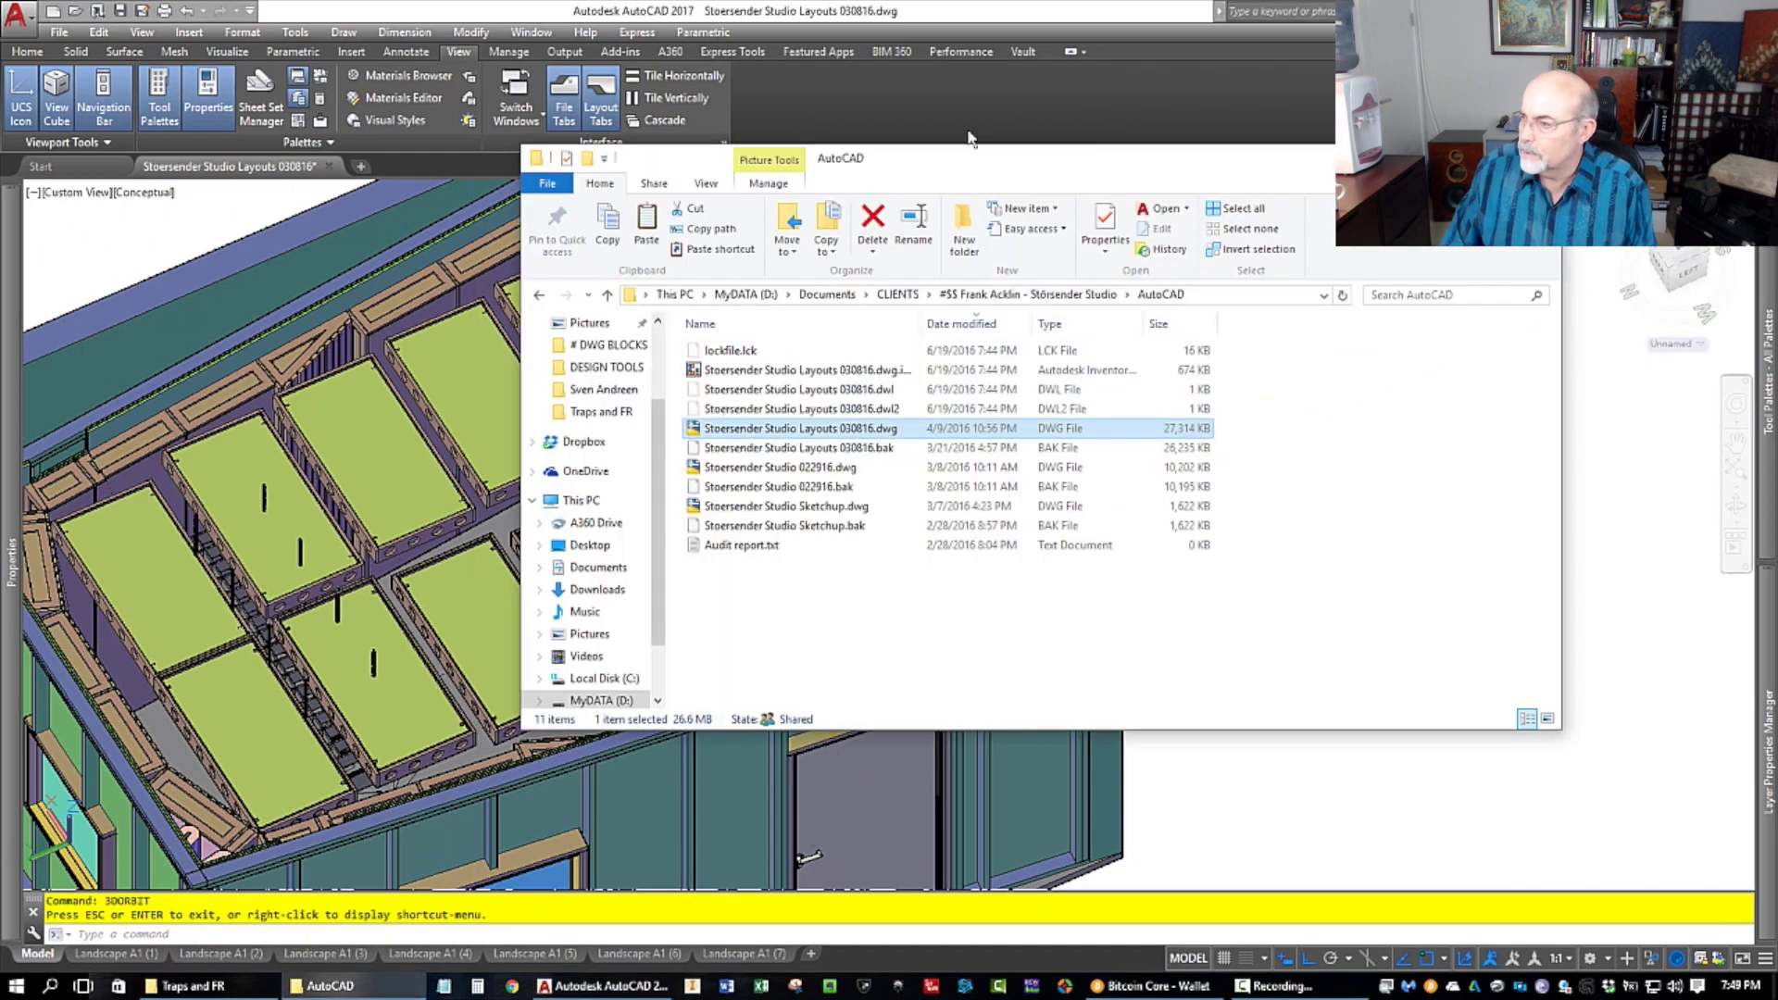
click(977, 294)
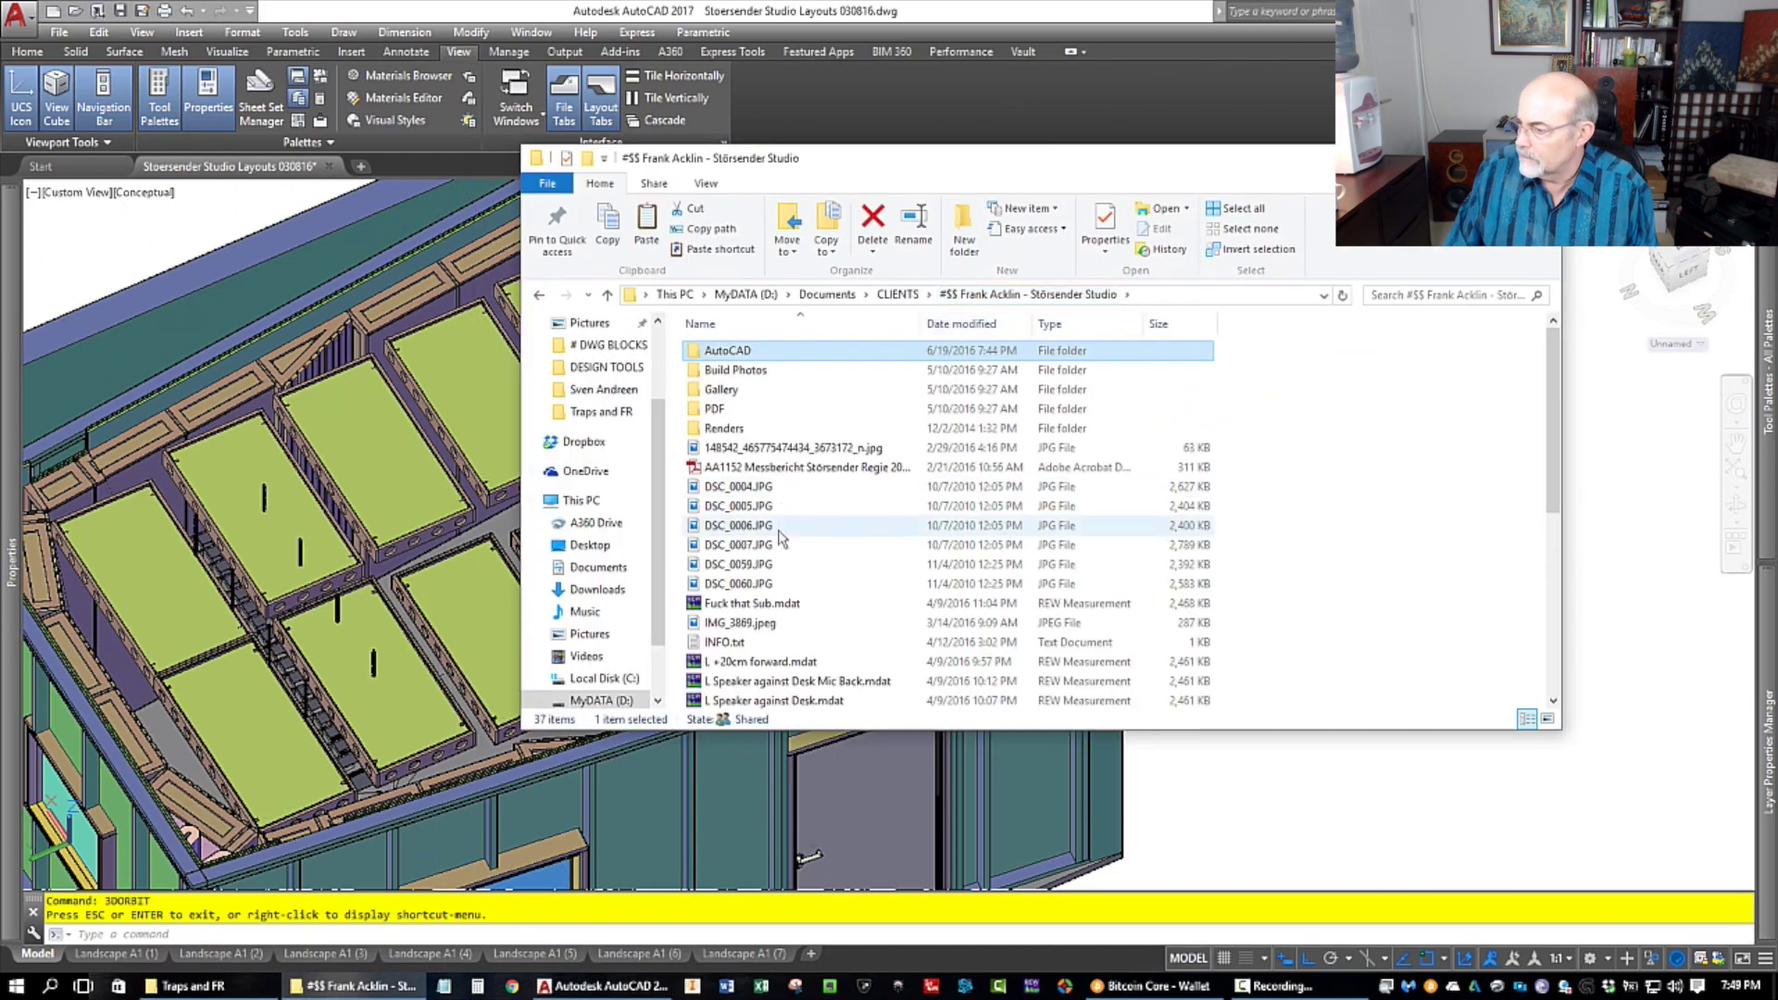
scroll(786, 545, down, 6)
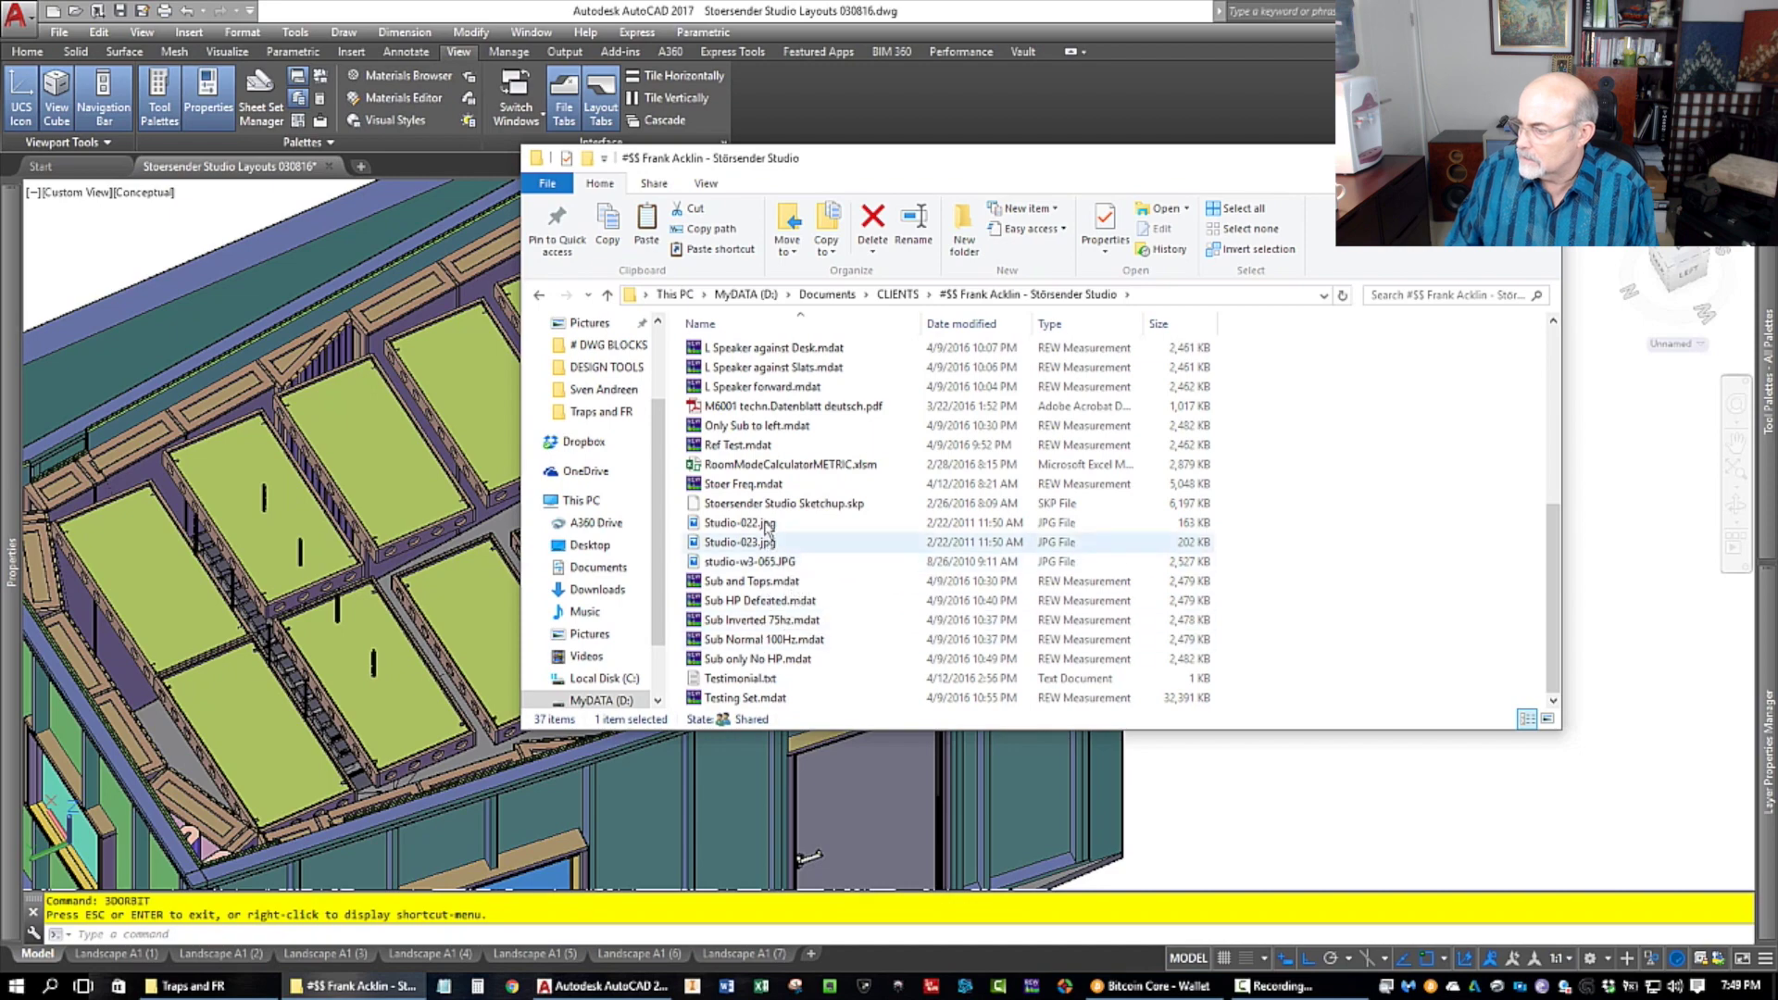
double_click(767, 465)
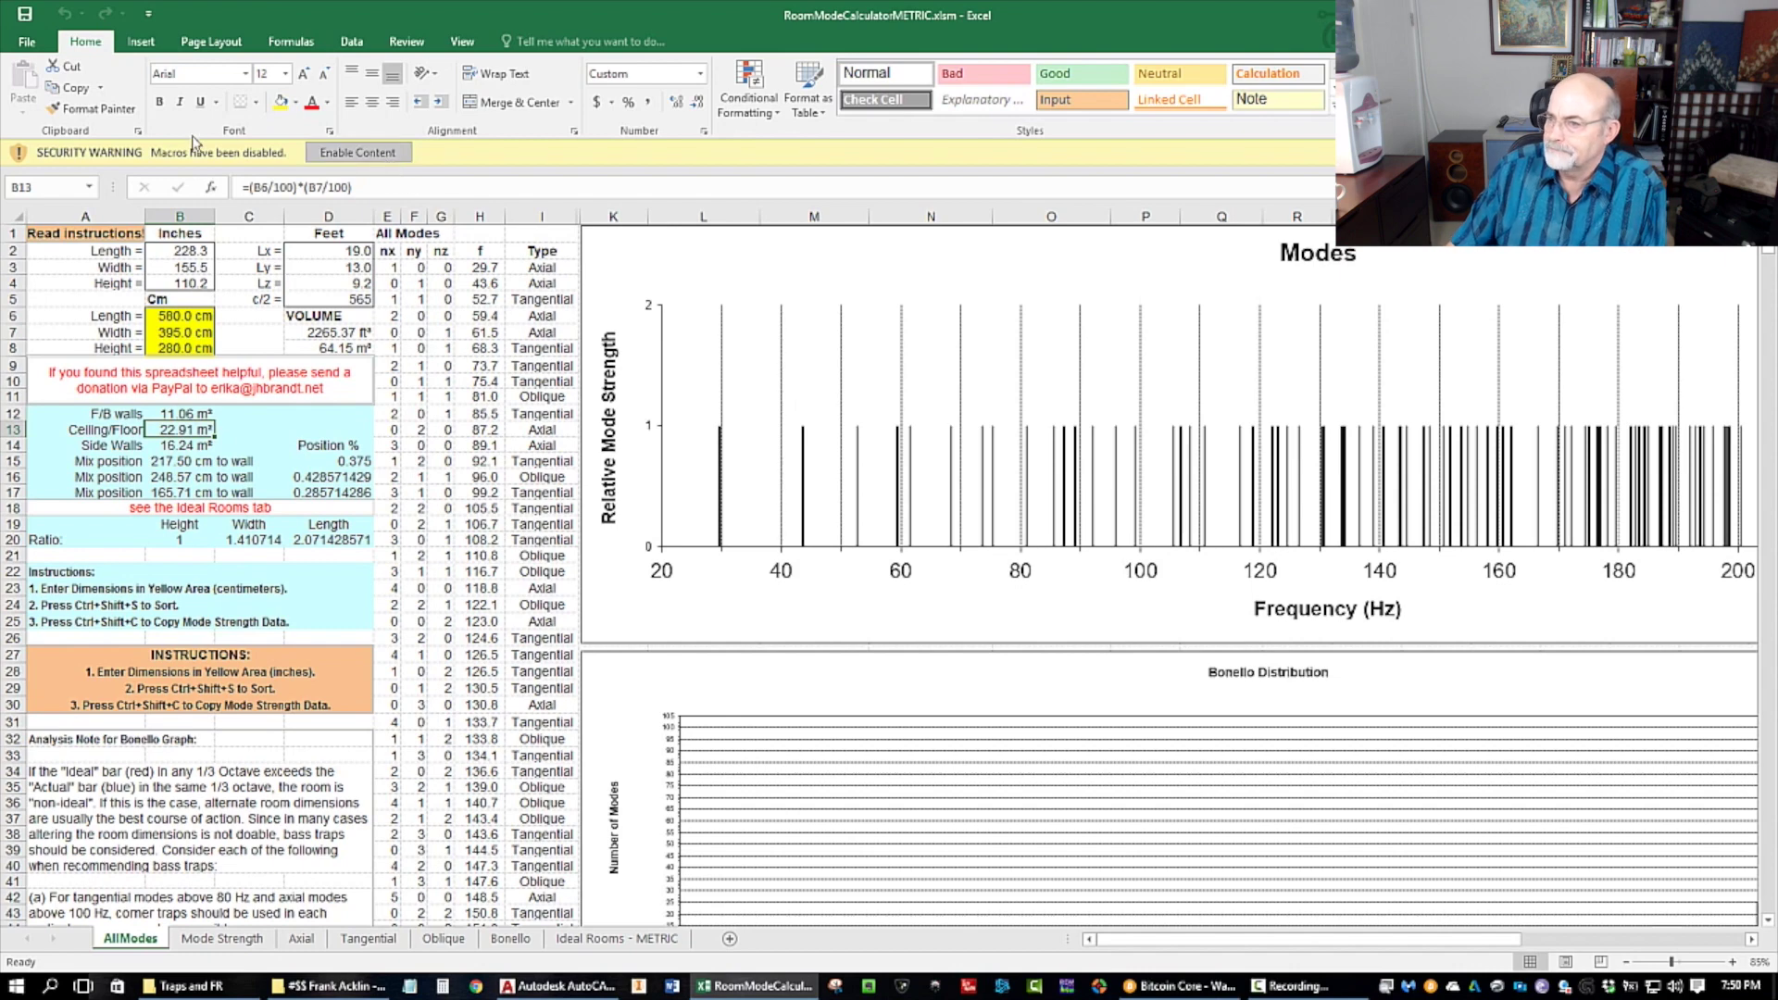
Step: Enable the workbook's content and scroll through the room-mode charts and tables
click(357, 152)
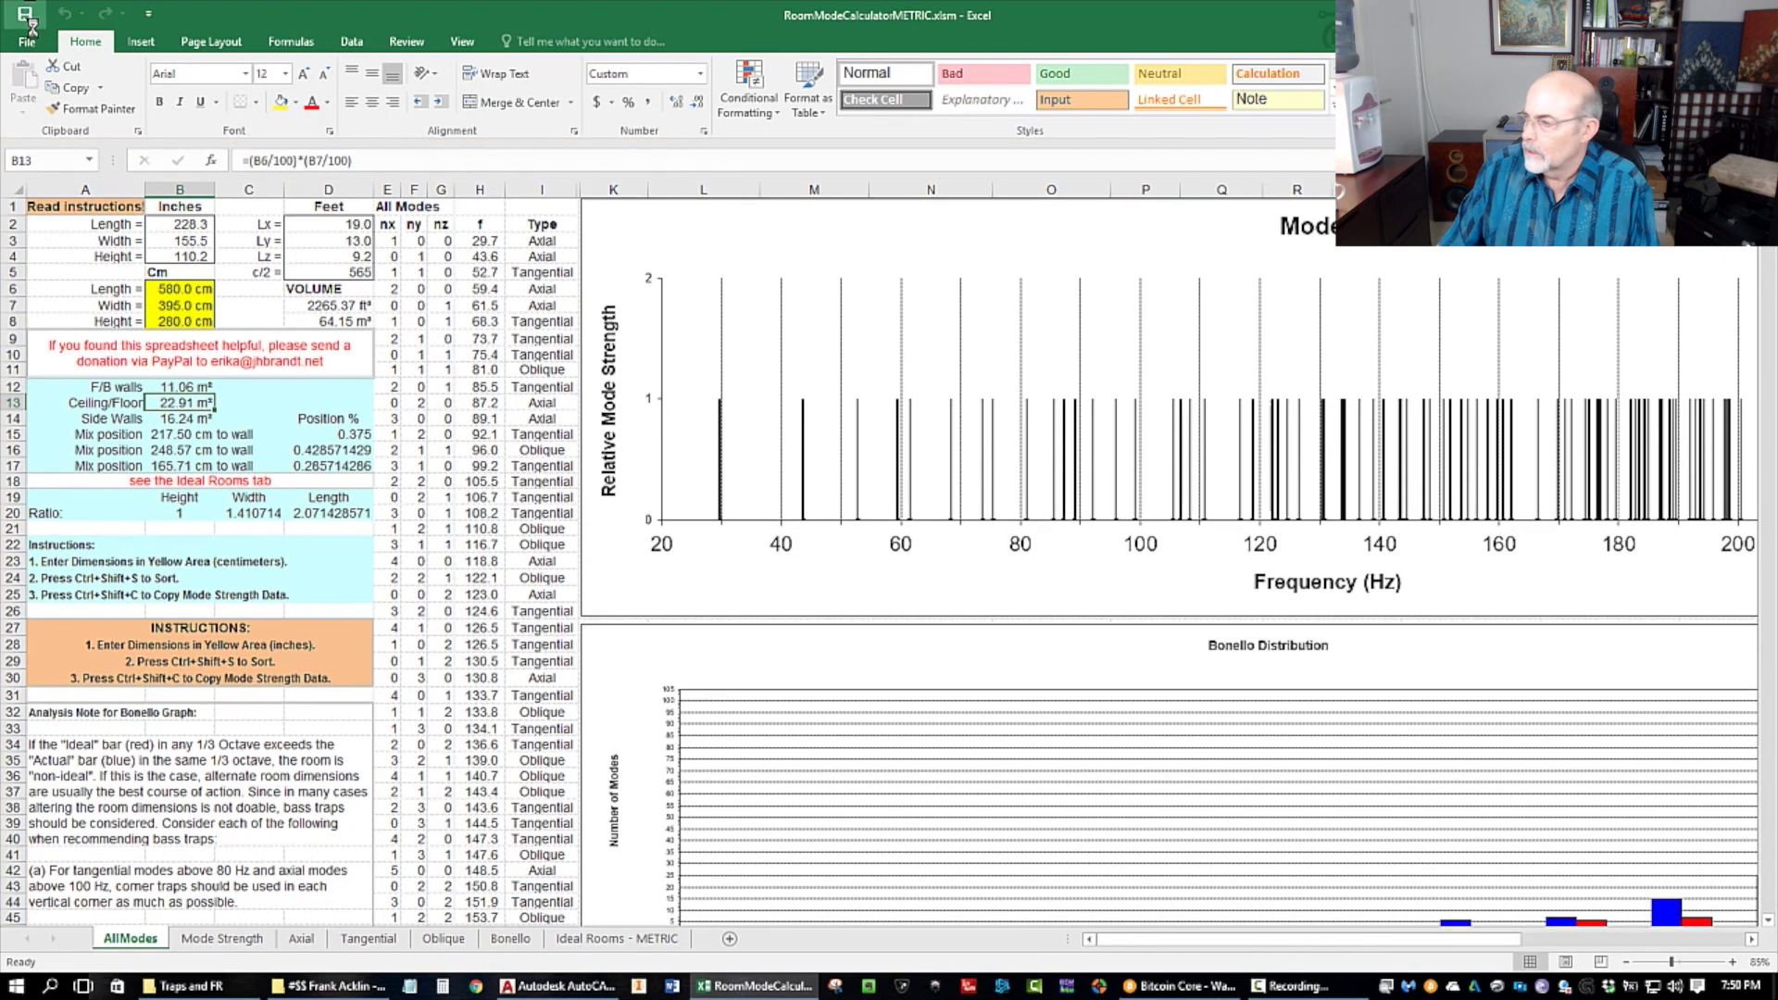
scroll(1309, 498, down, 4)
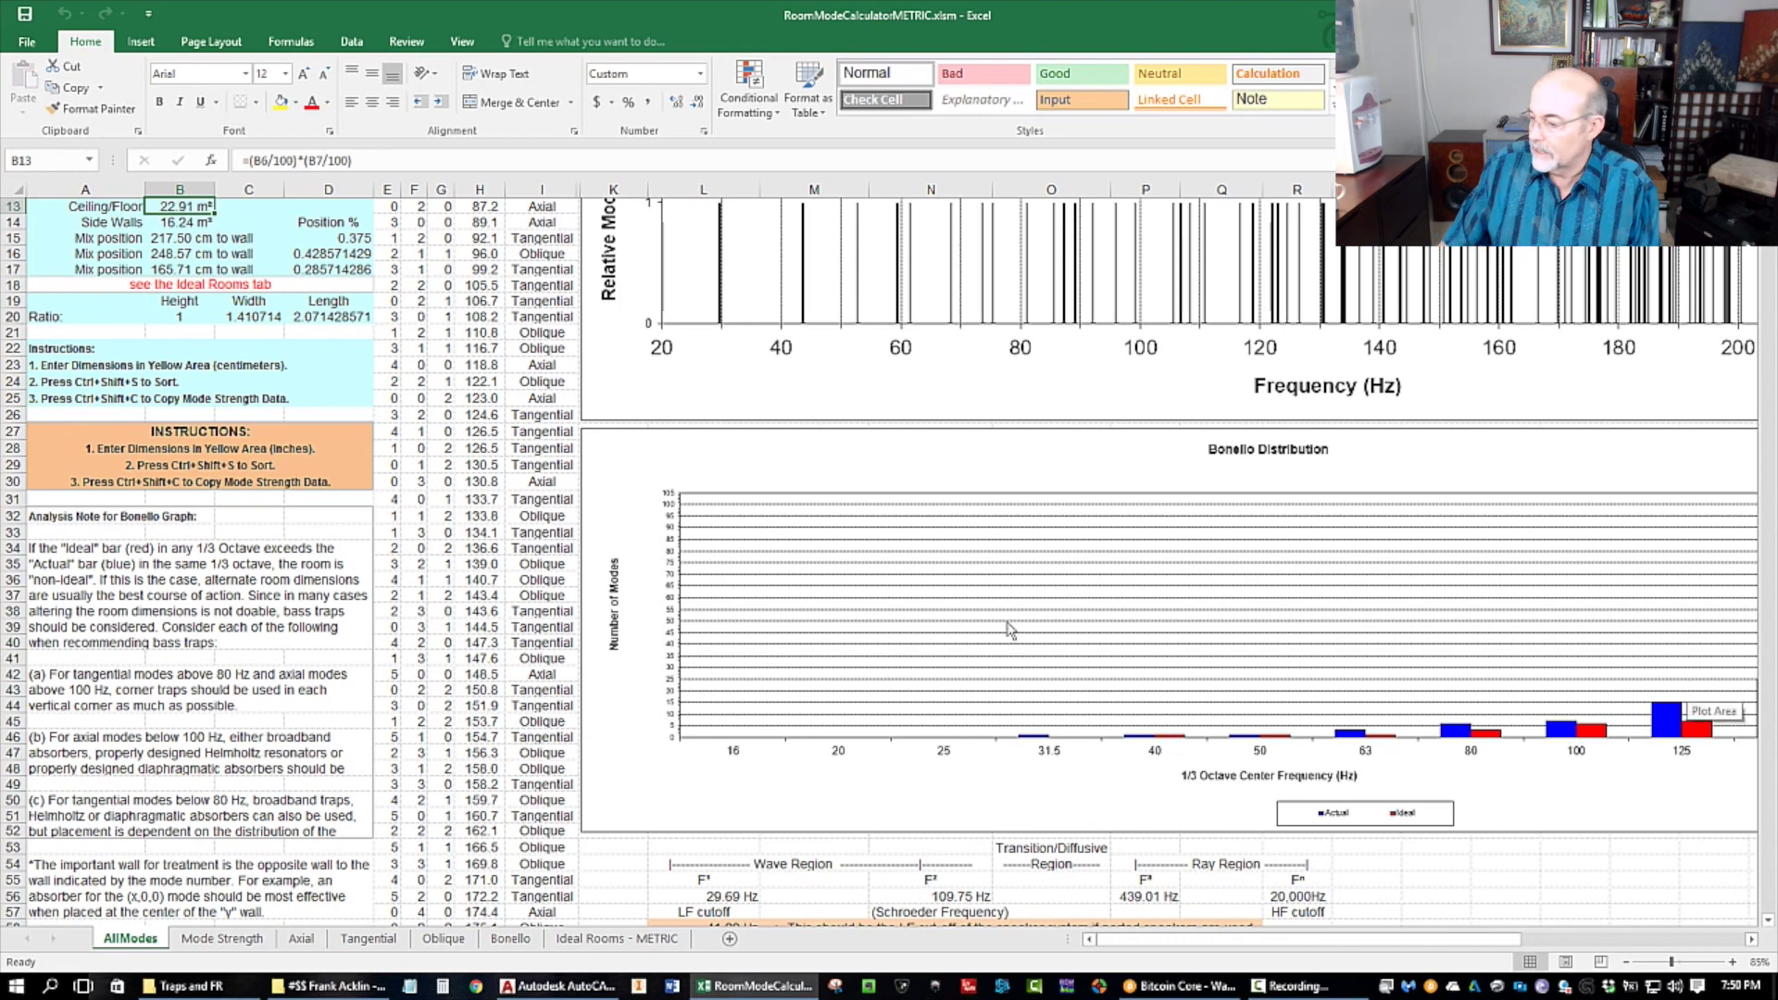
scroll(1009, 630, down, 5)
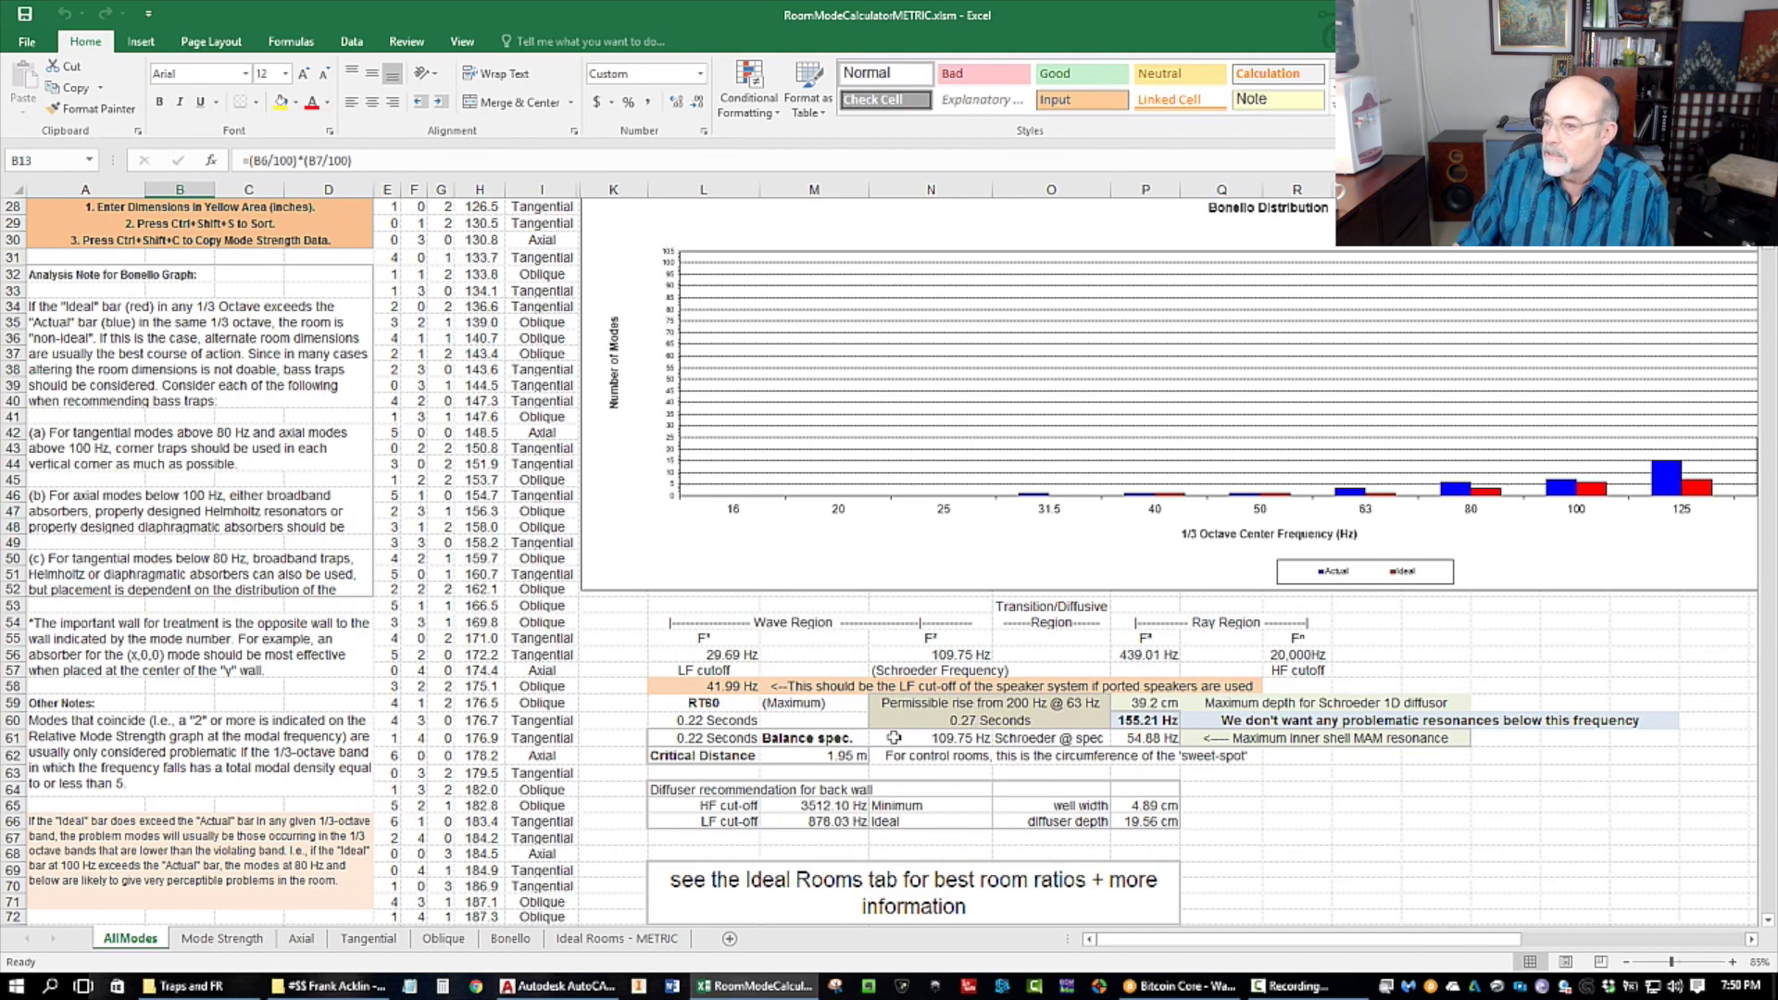
scroll(888, 738, up, 9)
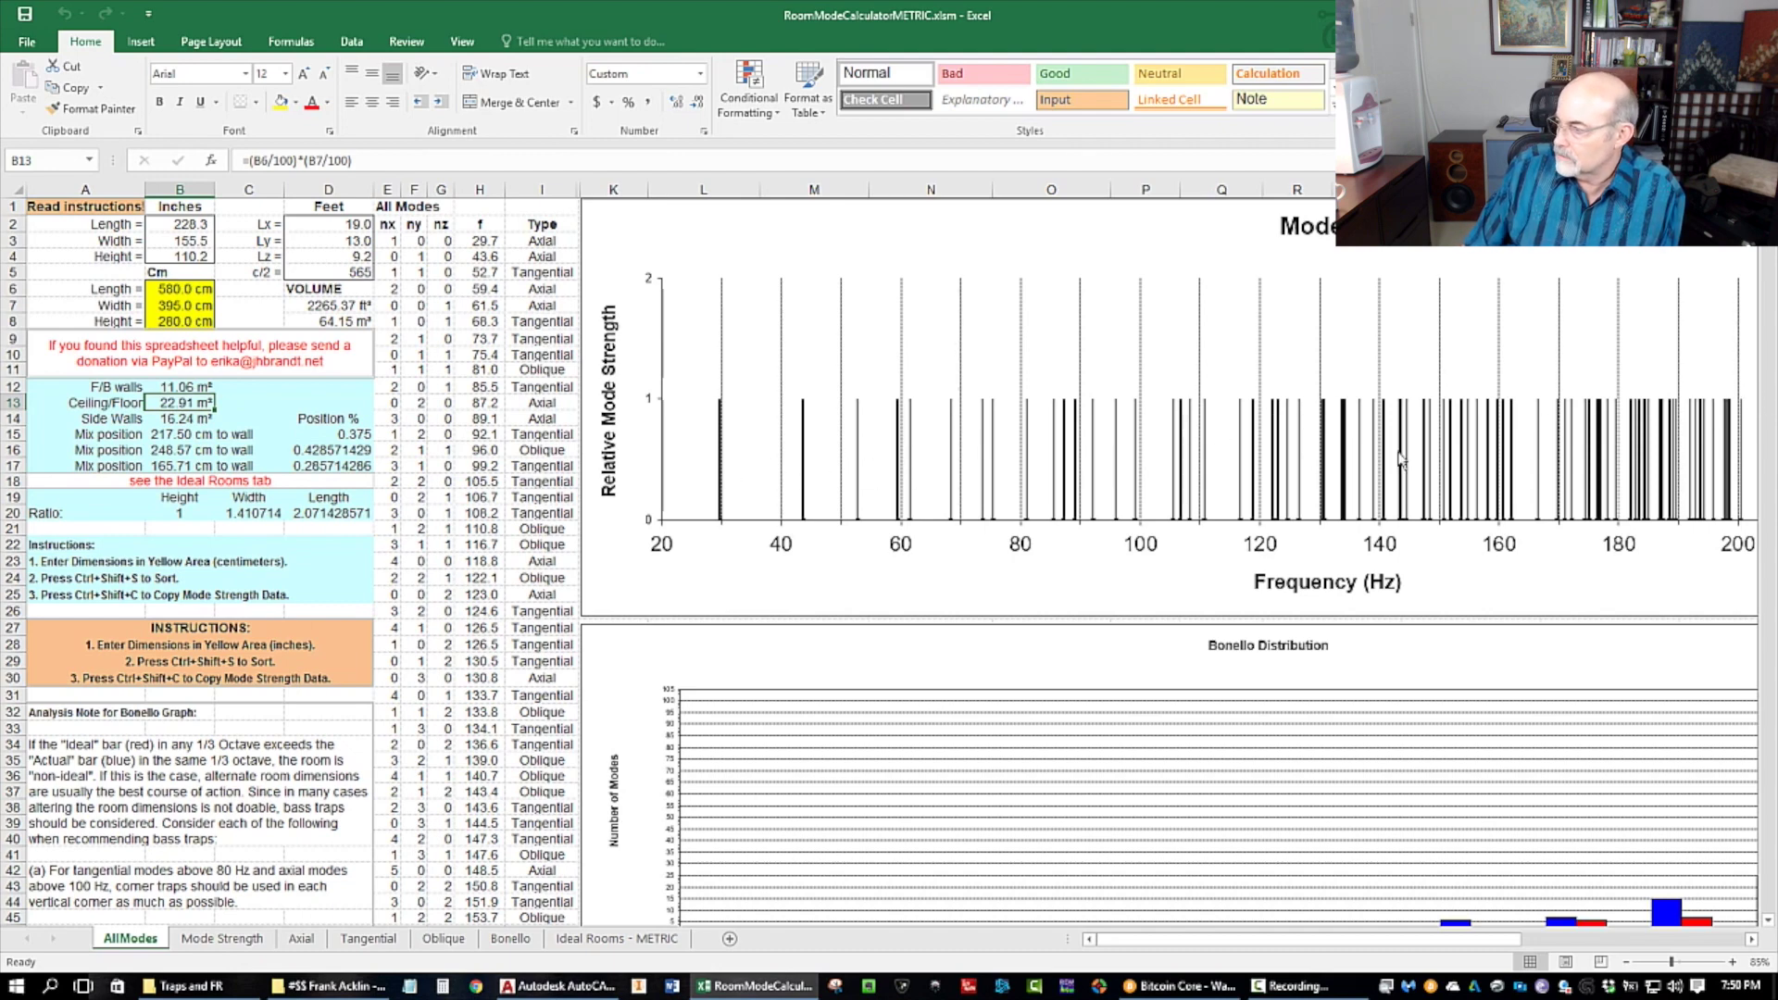
scroll(1287, 463, down, 4)
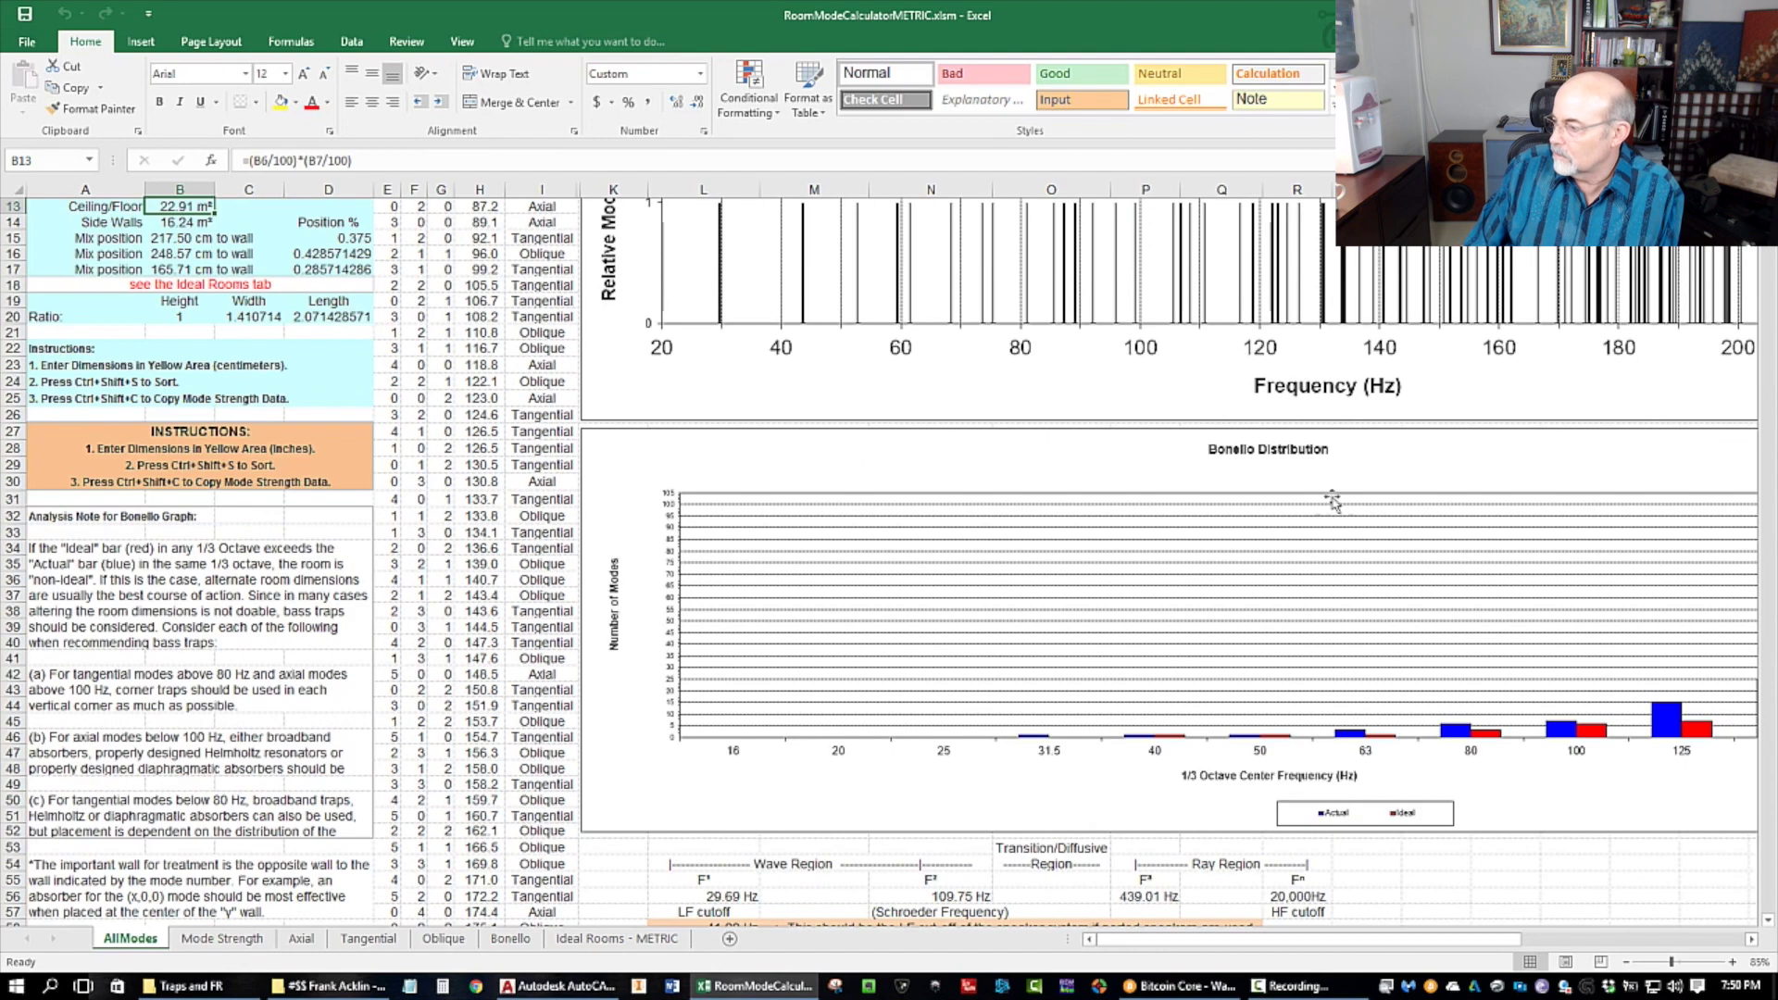
scroll(1410, 632, up, 4)
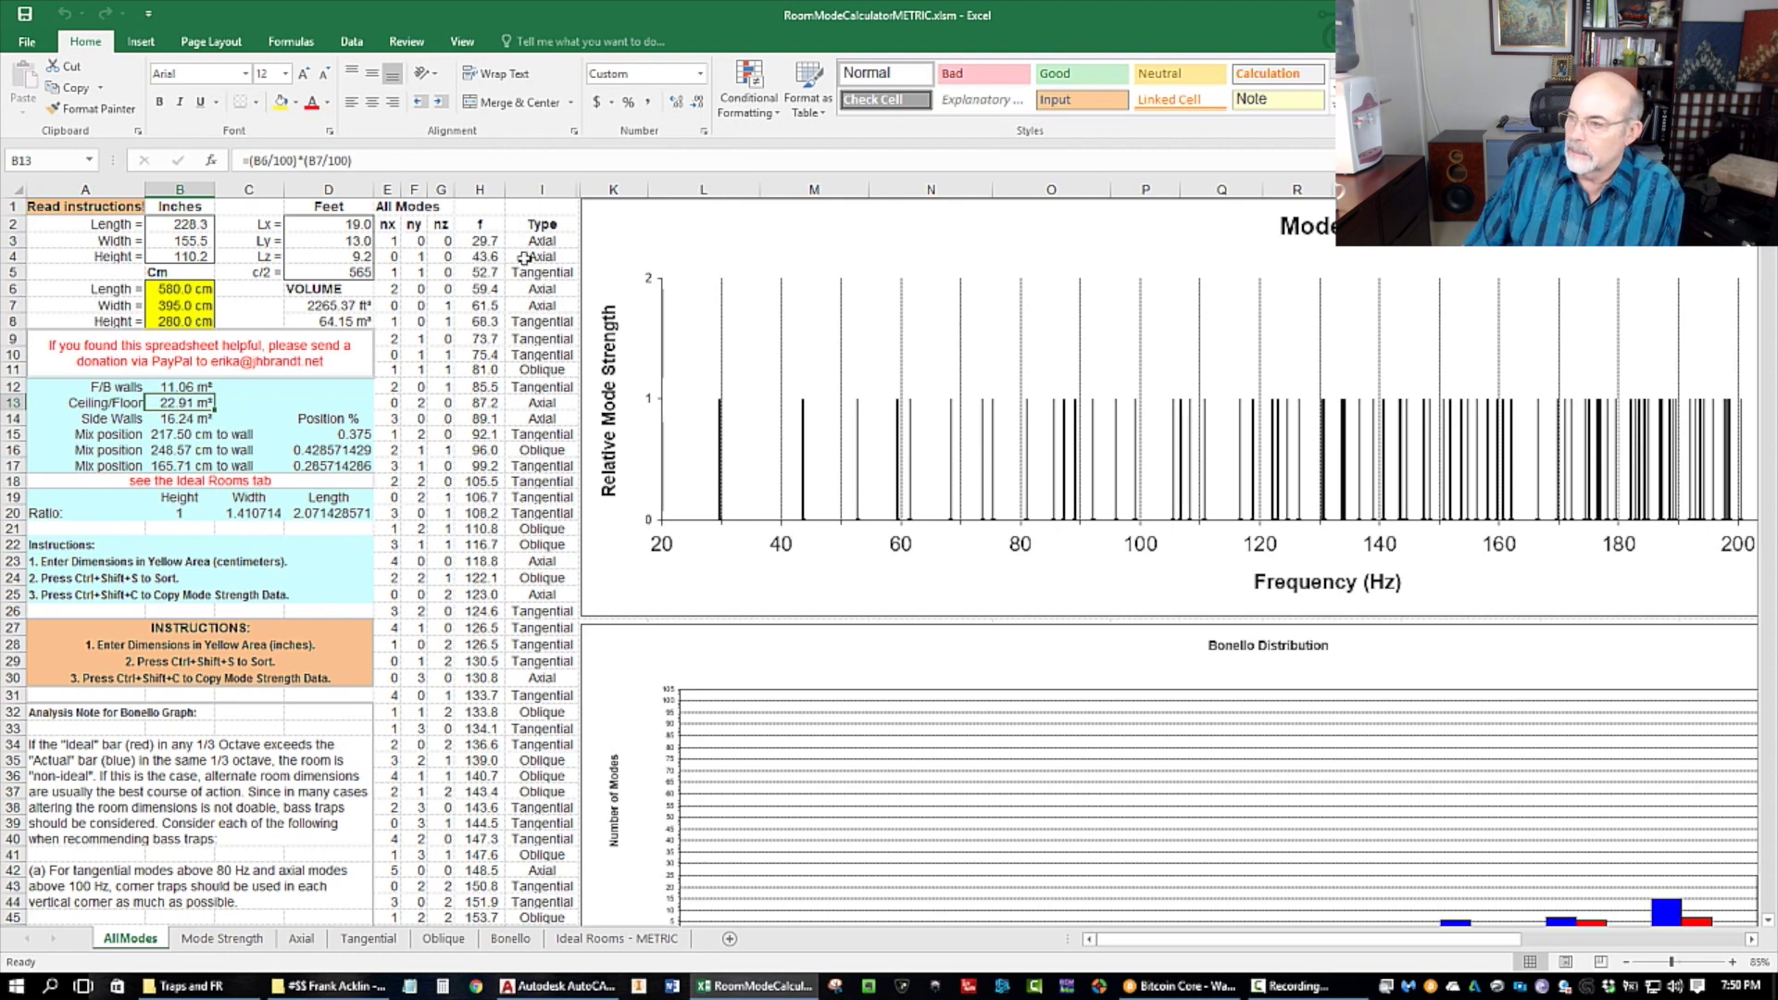
scroll(814, 389, down, 2)
scroll(821, 457, up, 2)
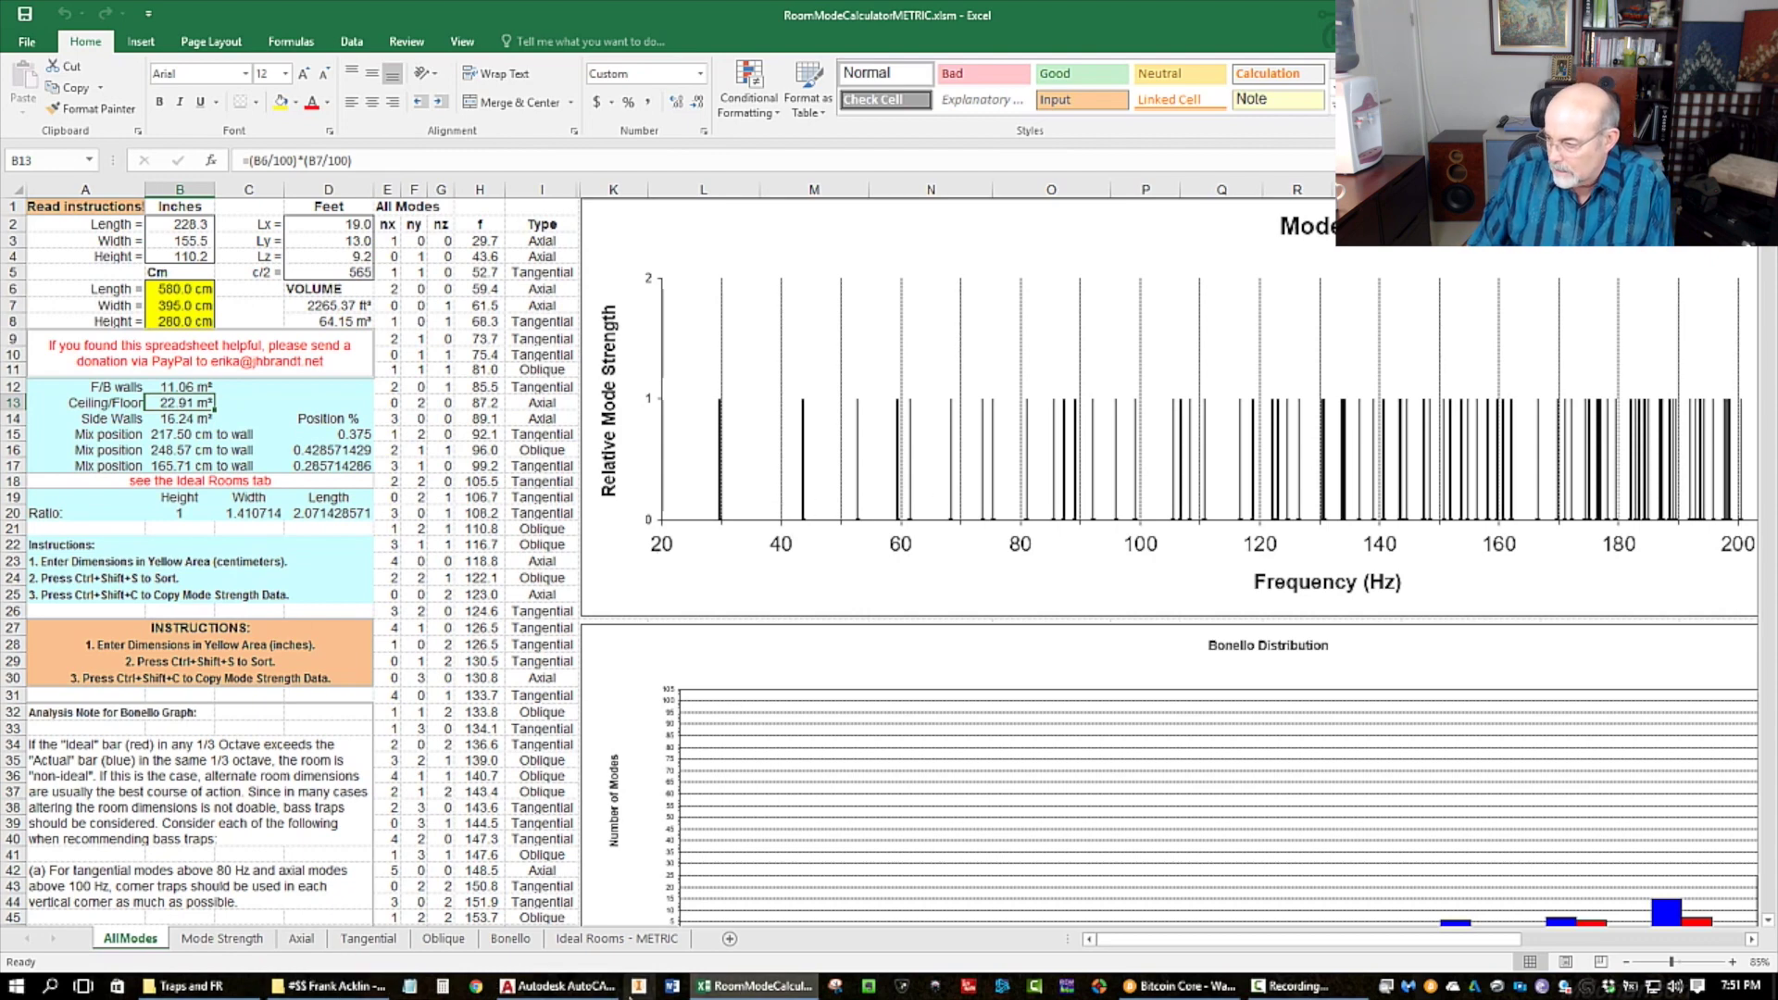
Step: Return to the AutoCAD studio model and orbit it to a near top-down view
click(597, 991)
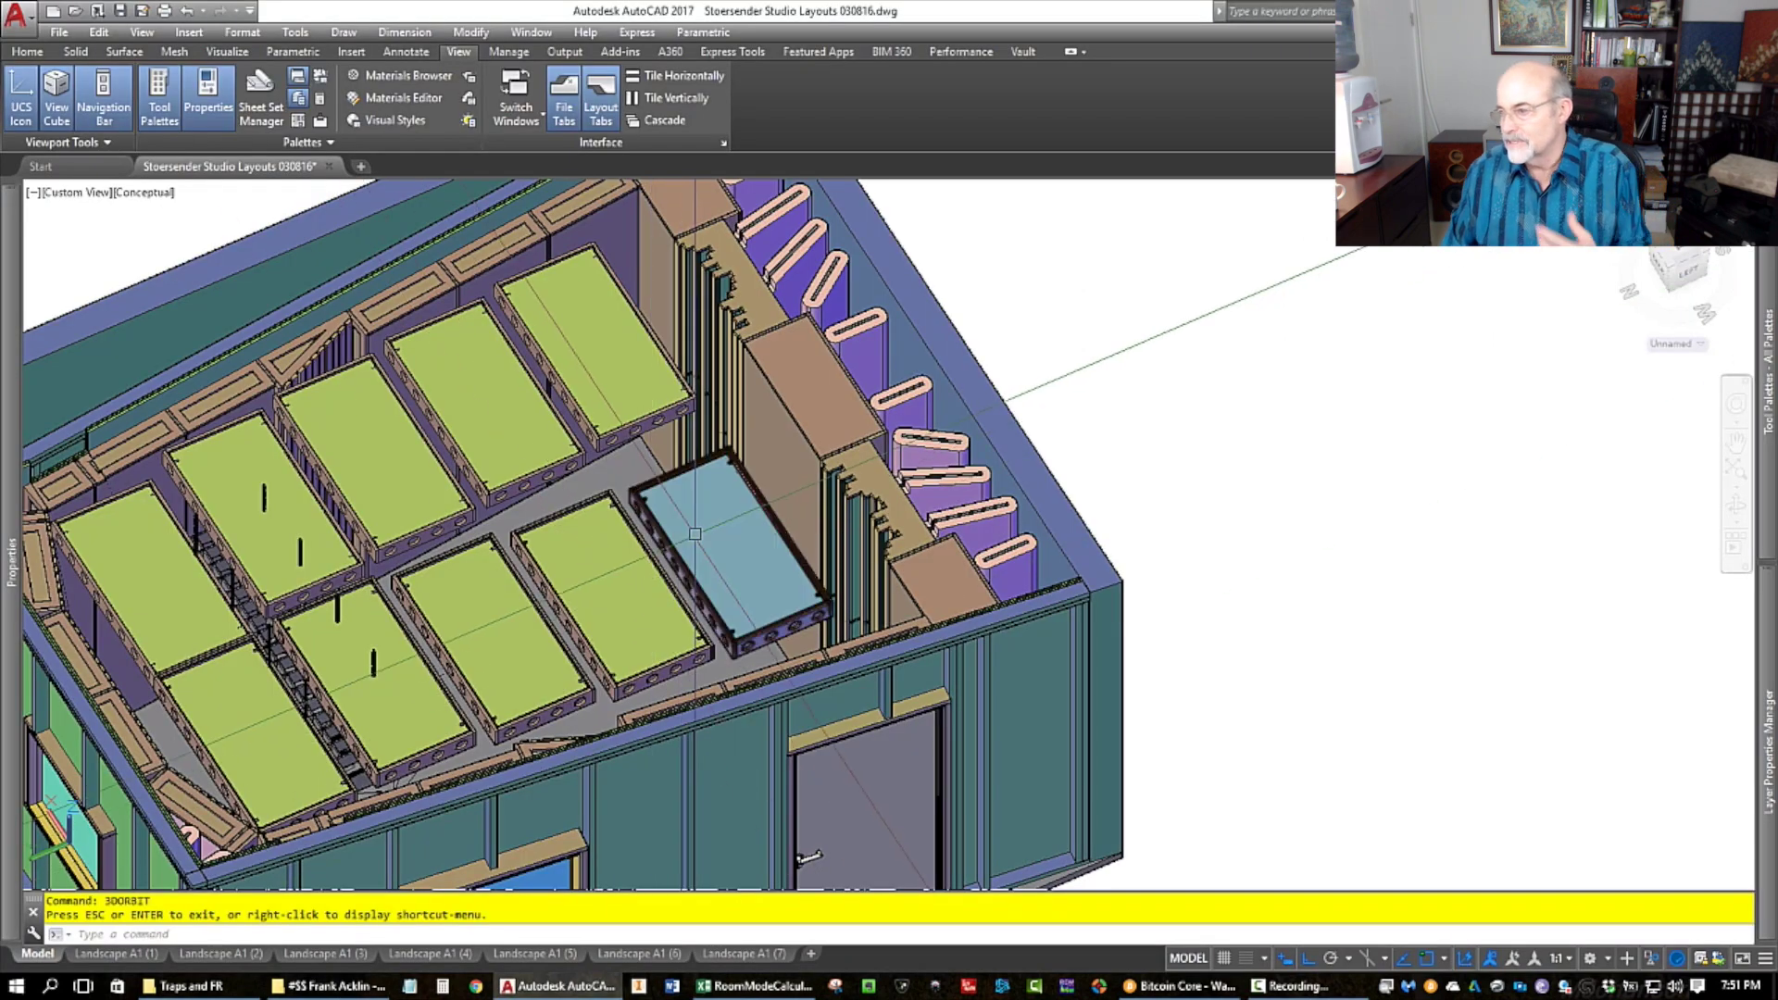
scroll(540, 540, down, 5)
drag(621, 509, 449, 564)
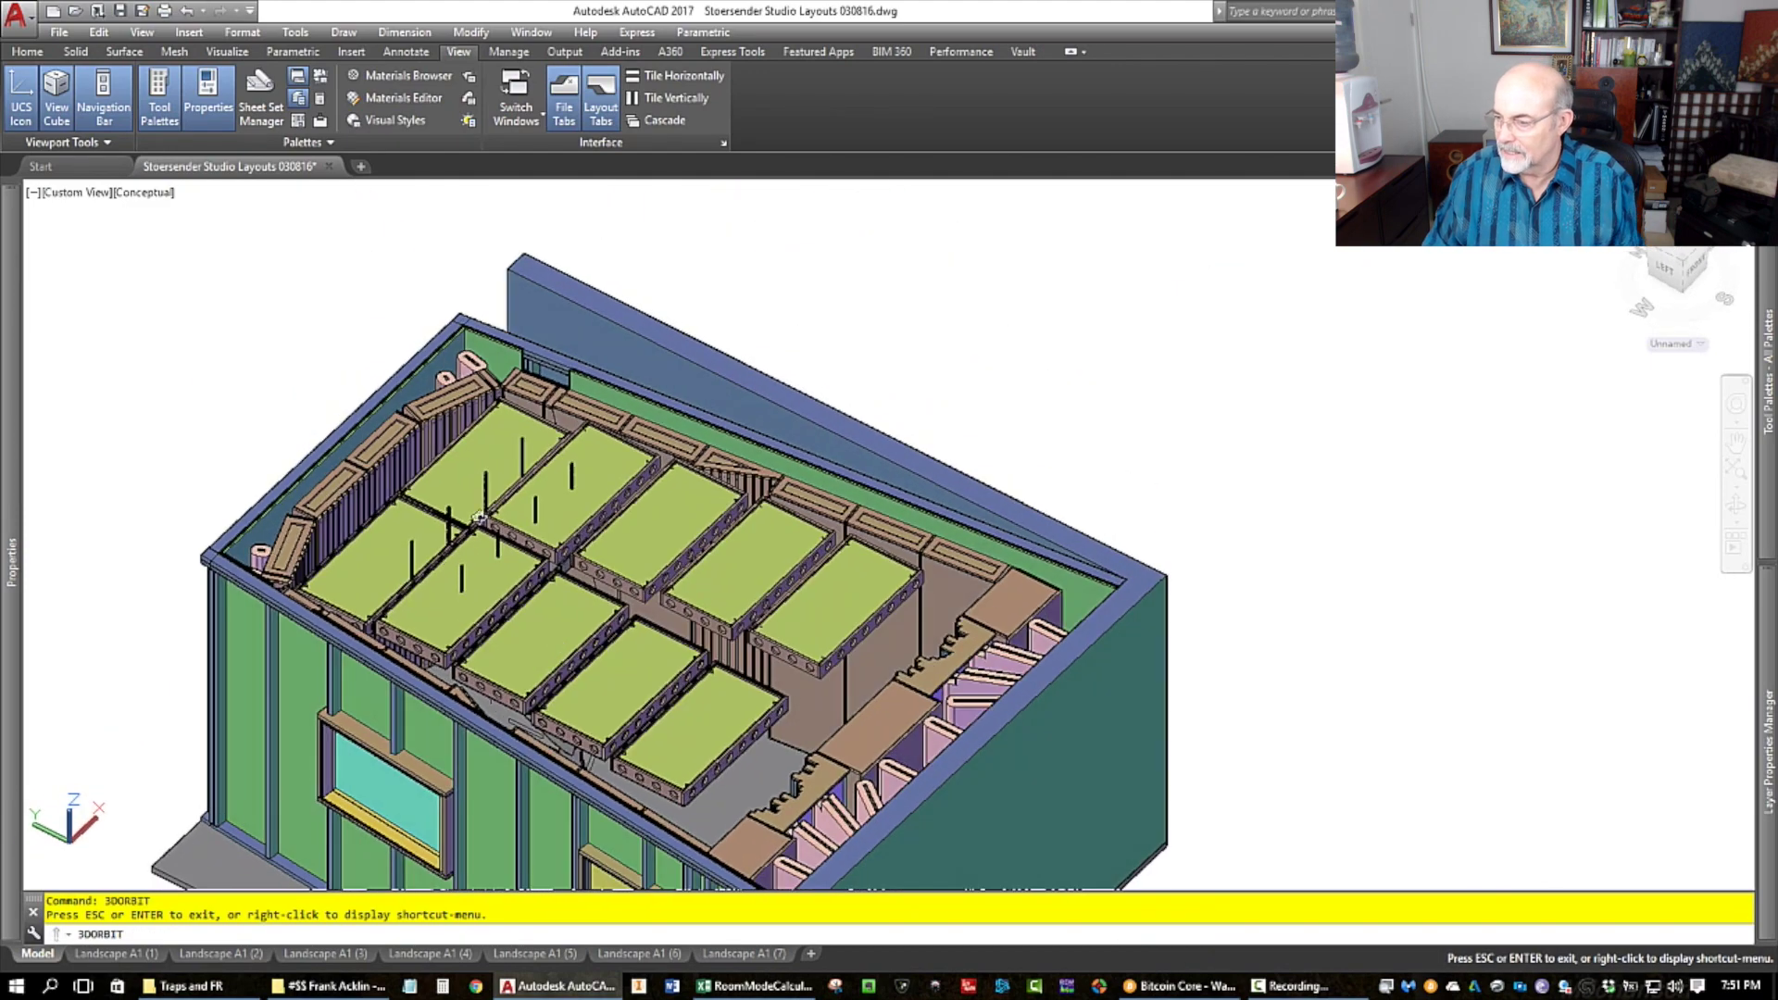
scroll(549, 409, up, 1)
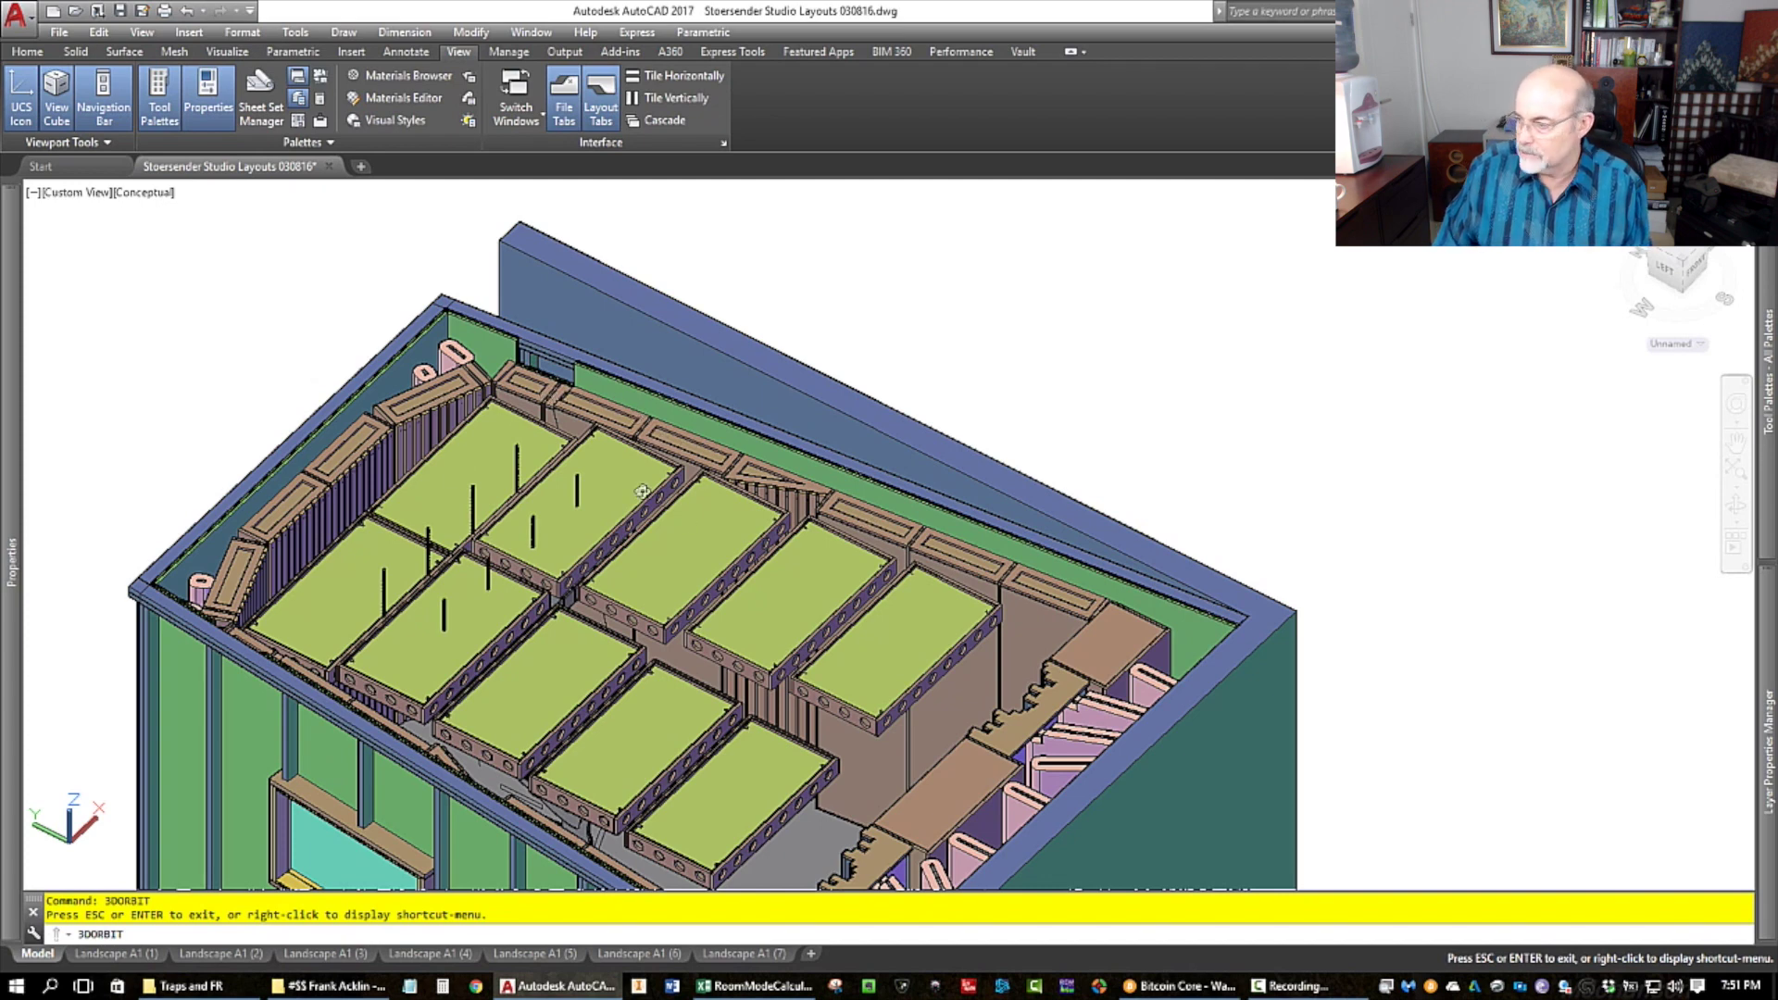
drag(981, 517, 768, 681)
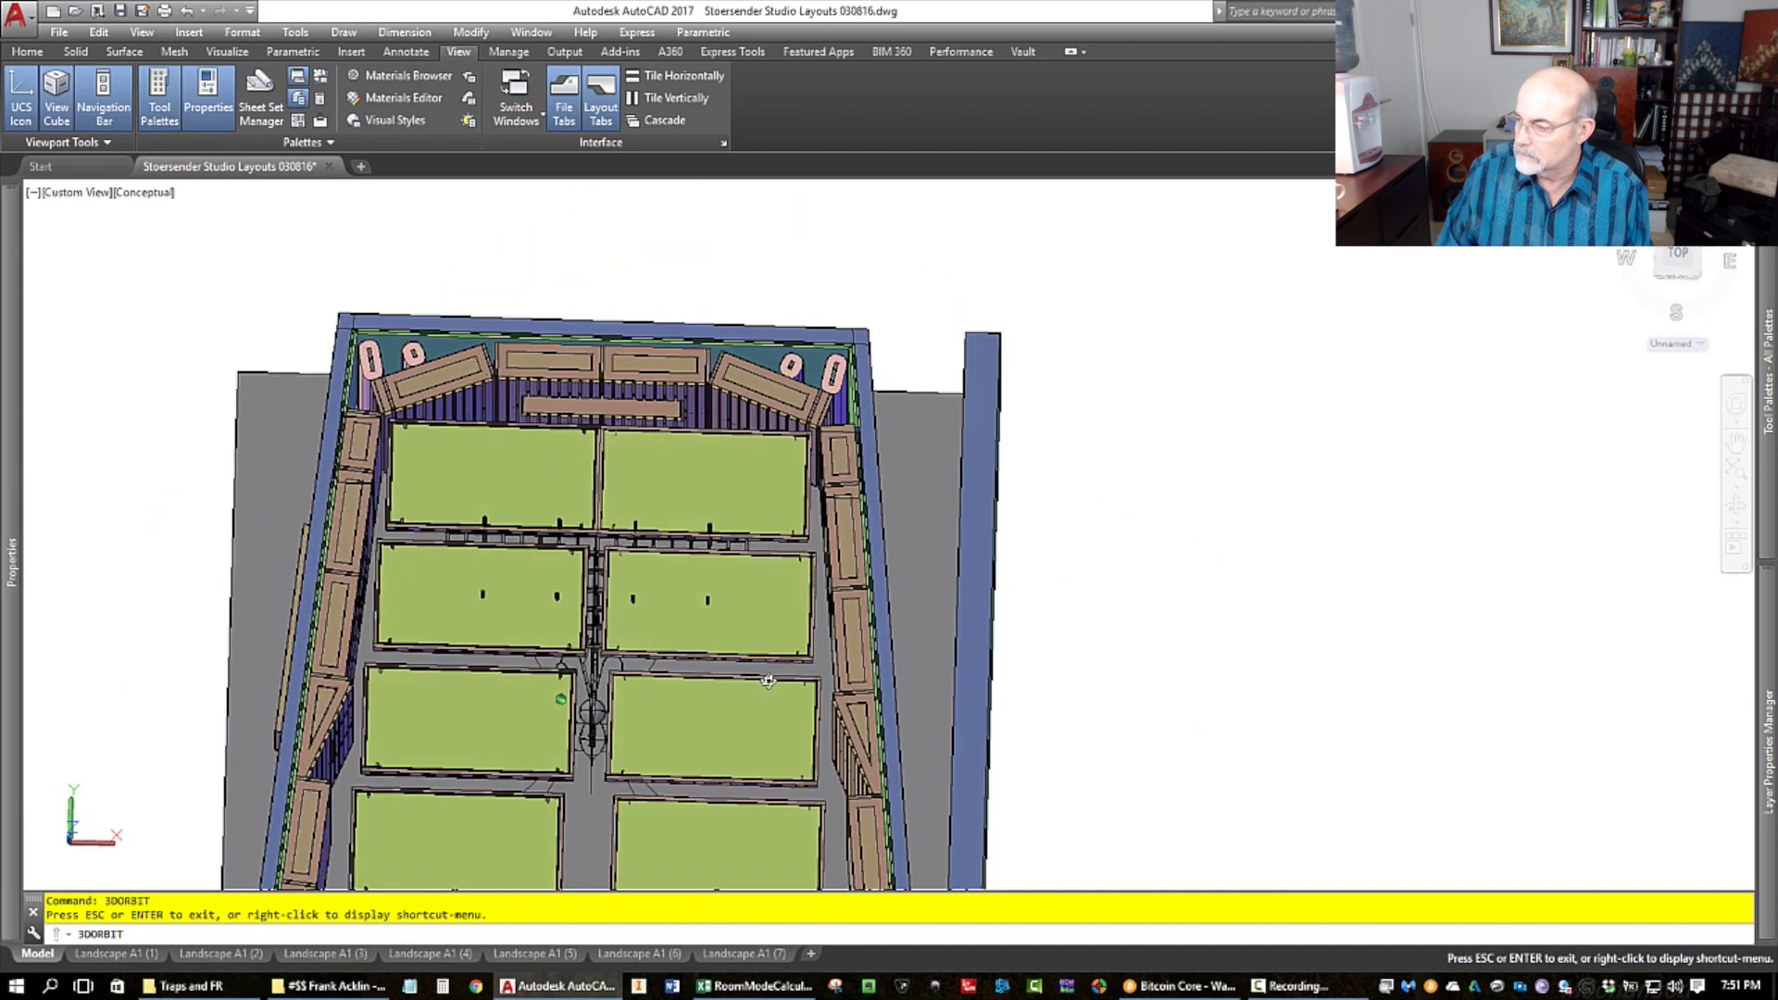
drag(790, 309, 826, 338)
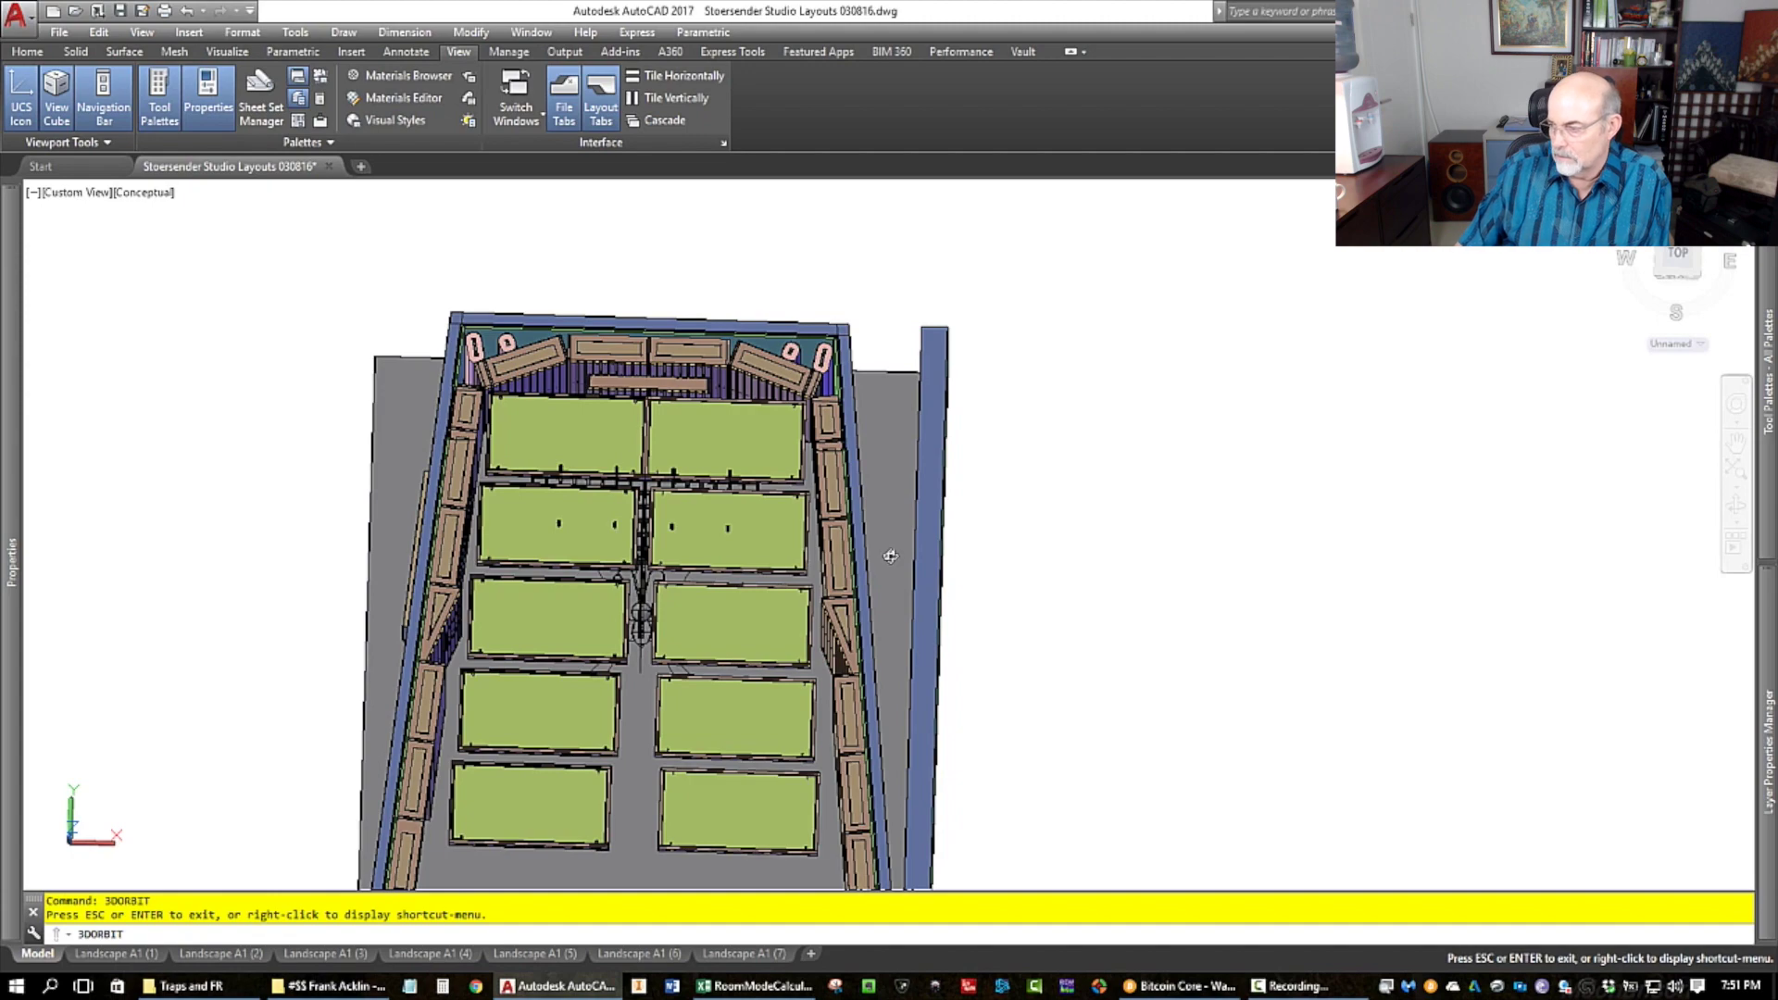
Step: Orbit to an oblique view and zoom in on the ceiling clouds and corner traps
drag(890, 553, 970, 497)
scroll(997, 493, down, 2)
scroll(593, 408, up, 3)
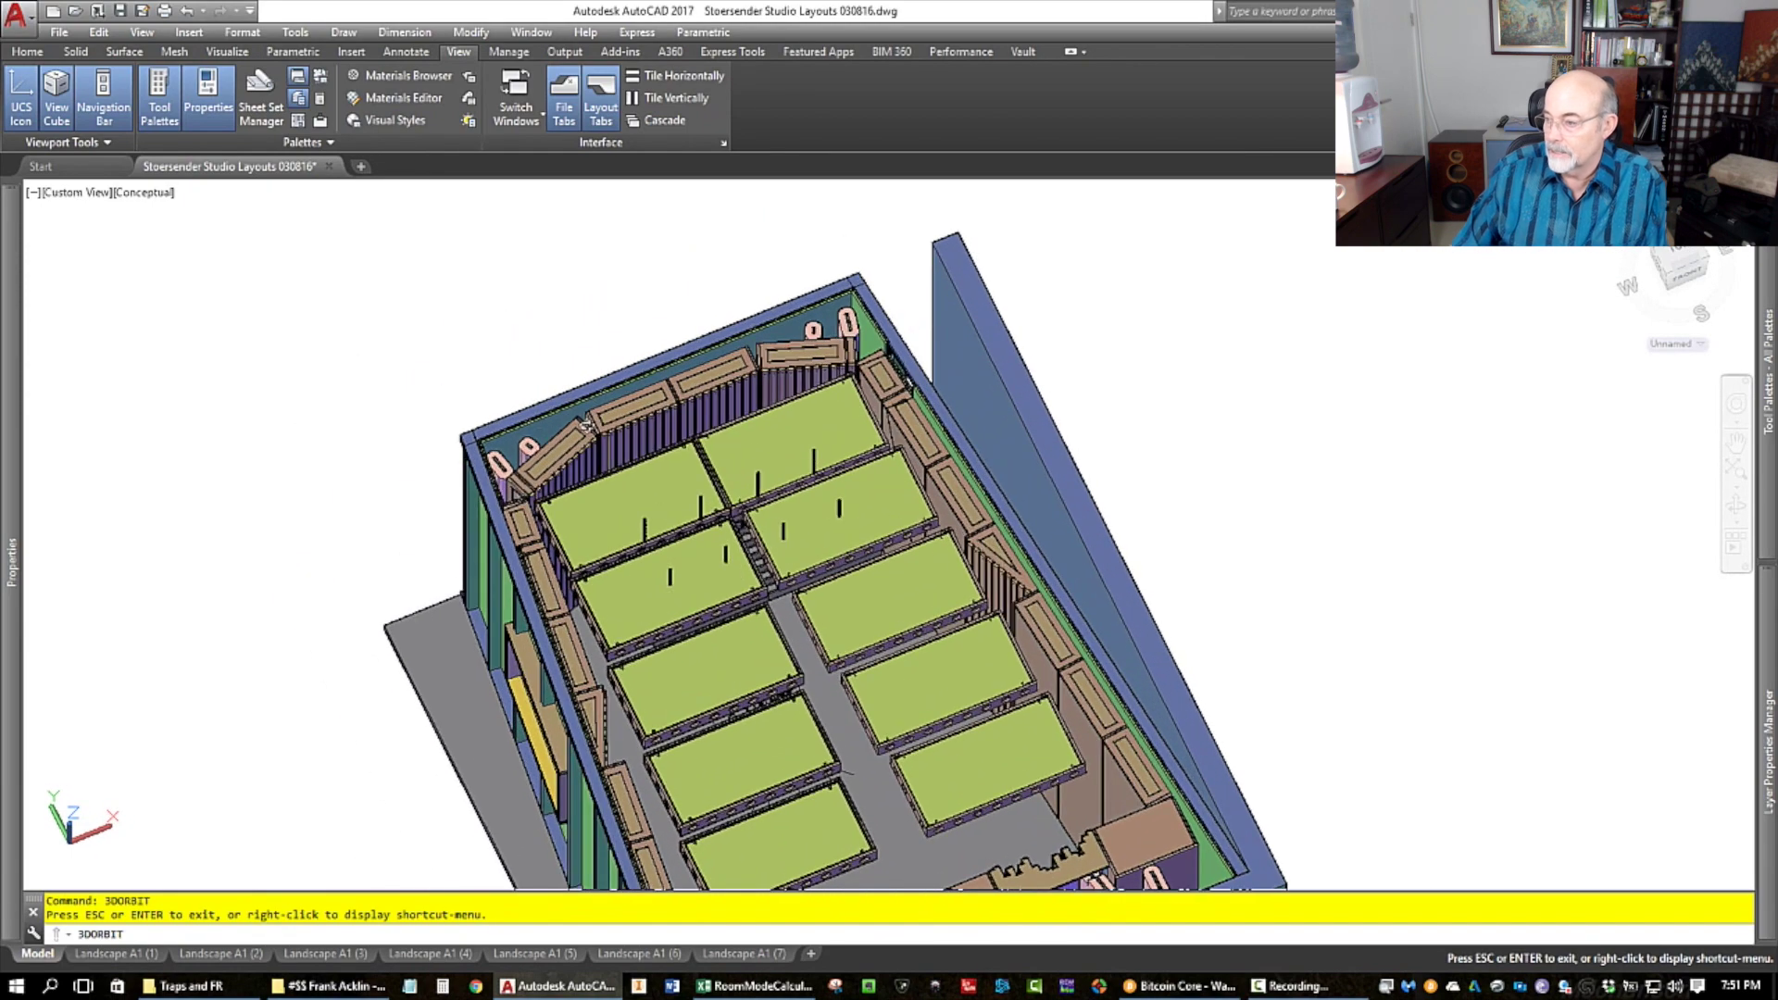
drag(585, 424, 769, 367)
scroll(590, 377, up, 1)
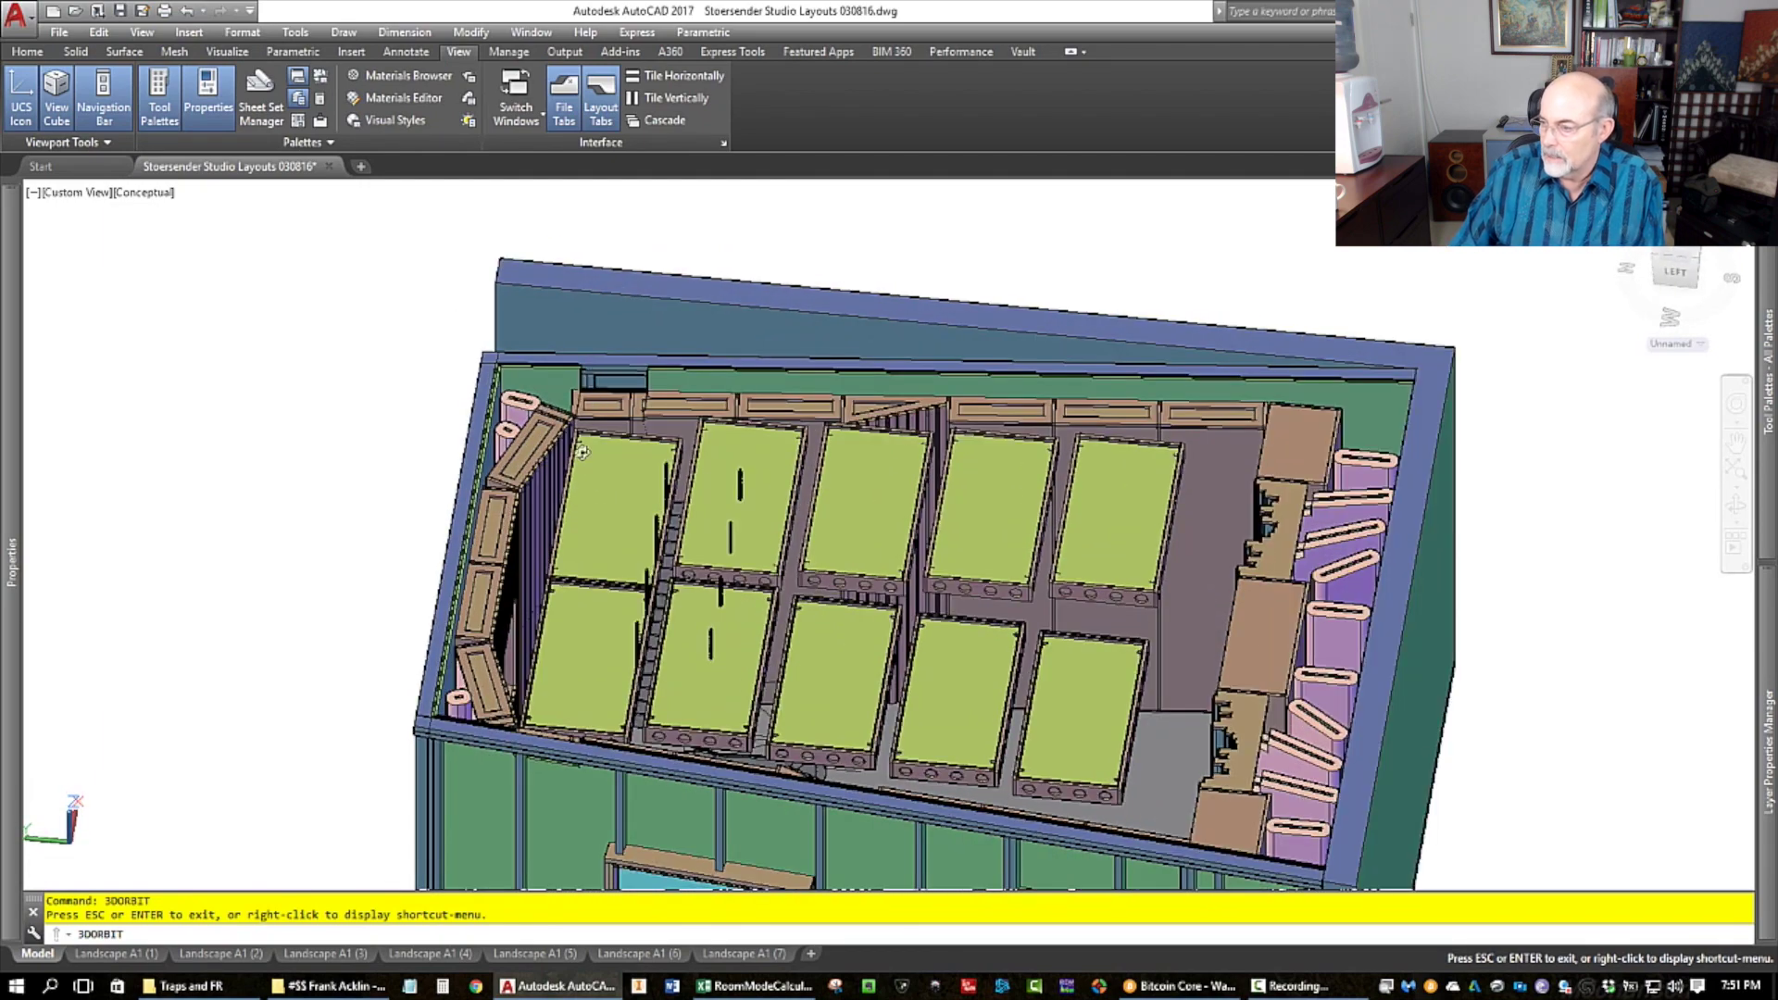
scroll(553, 535, up, 5)
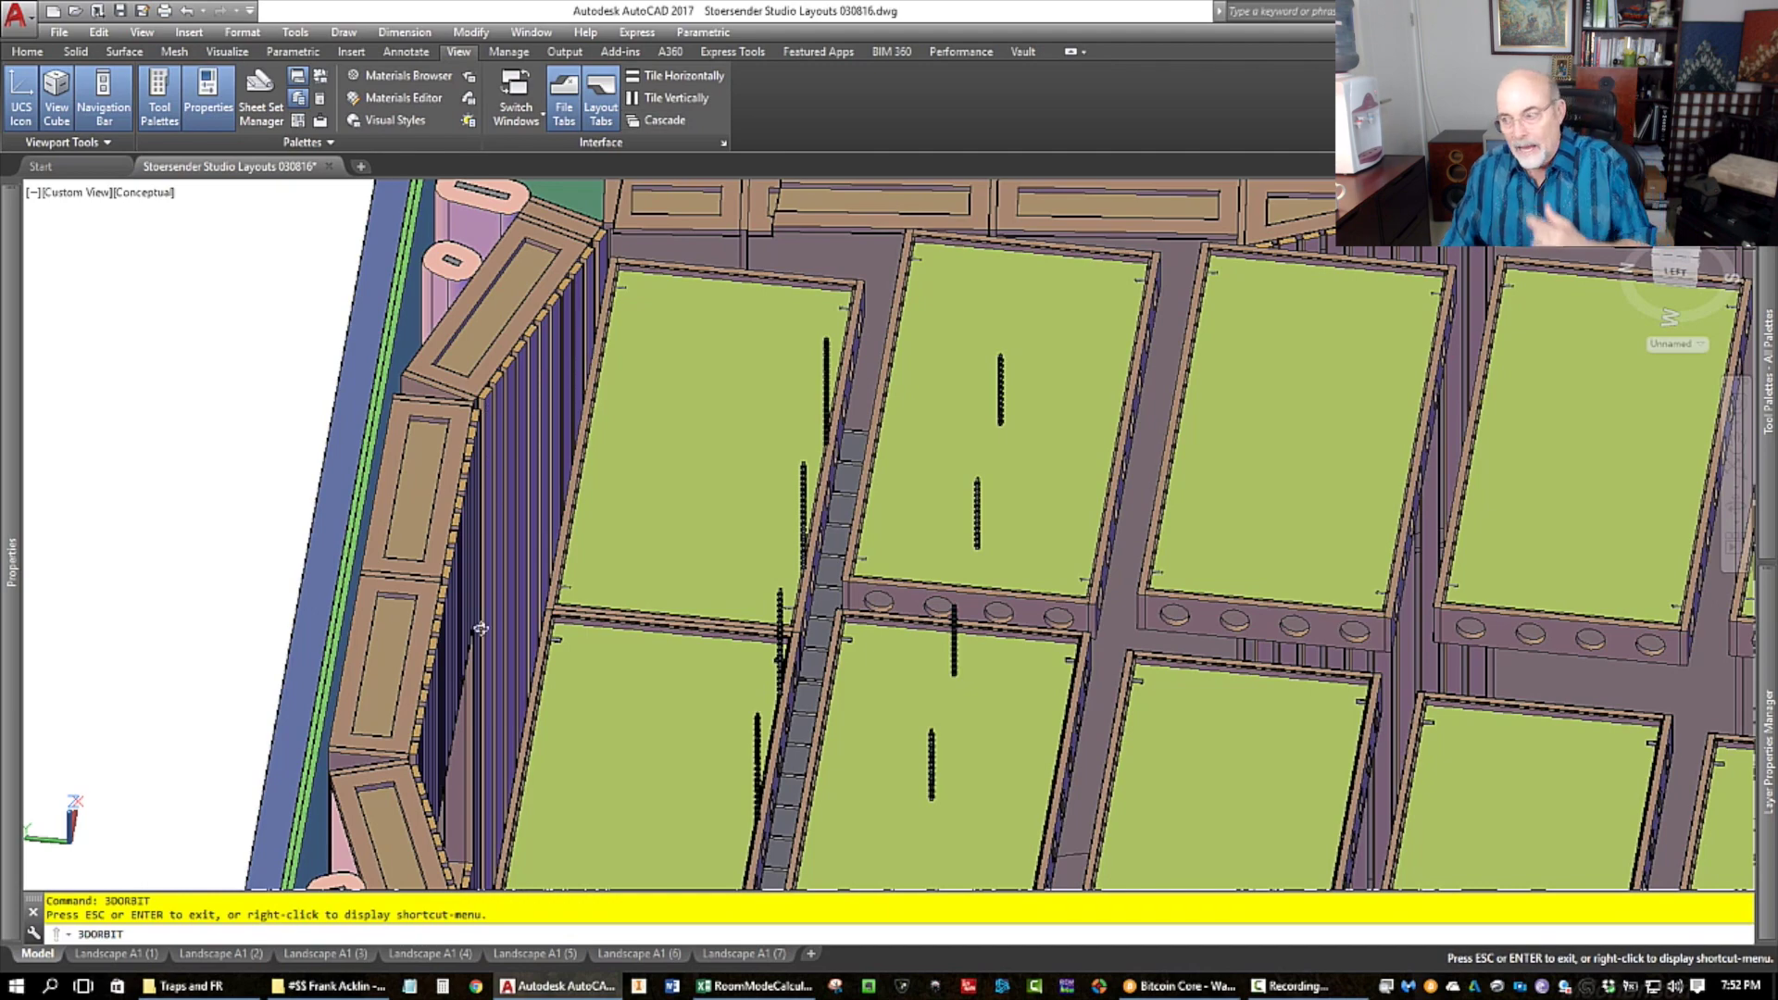
Step: Rotate and zoom around the slatted wall traps beside the ceiling clouds
drag(504, 561, 399, 491)
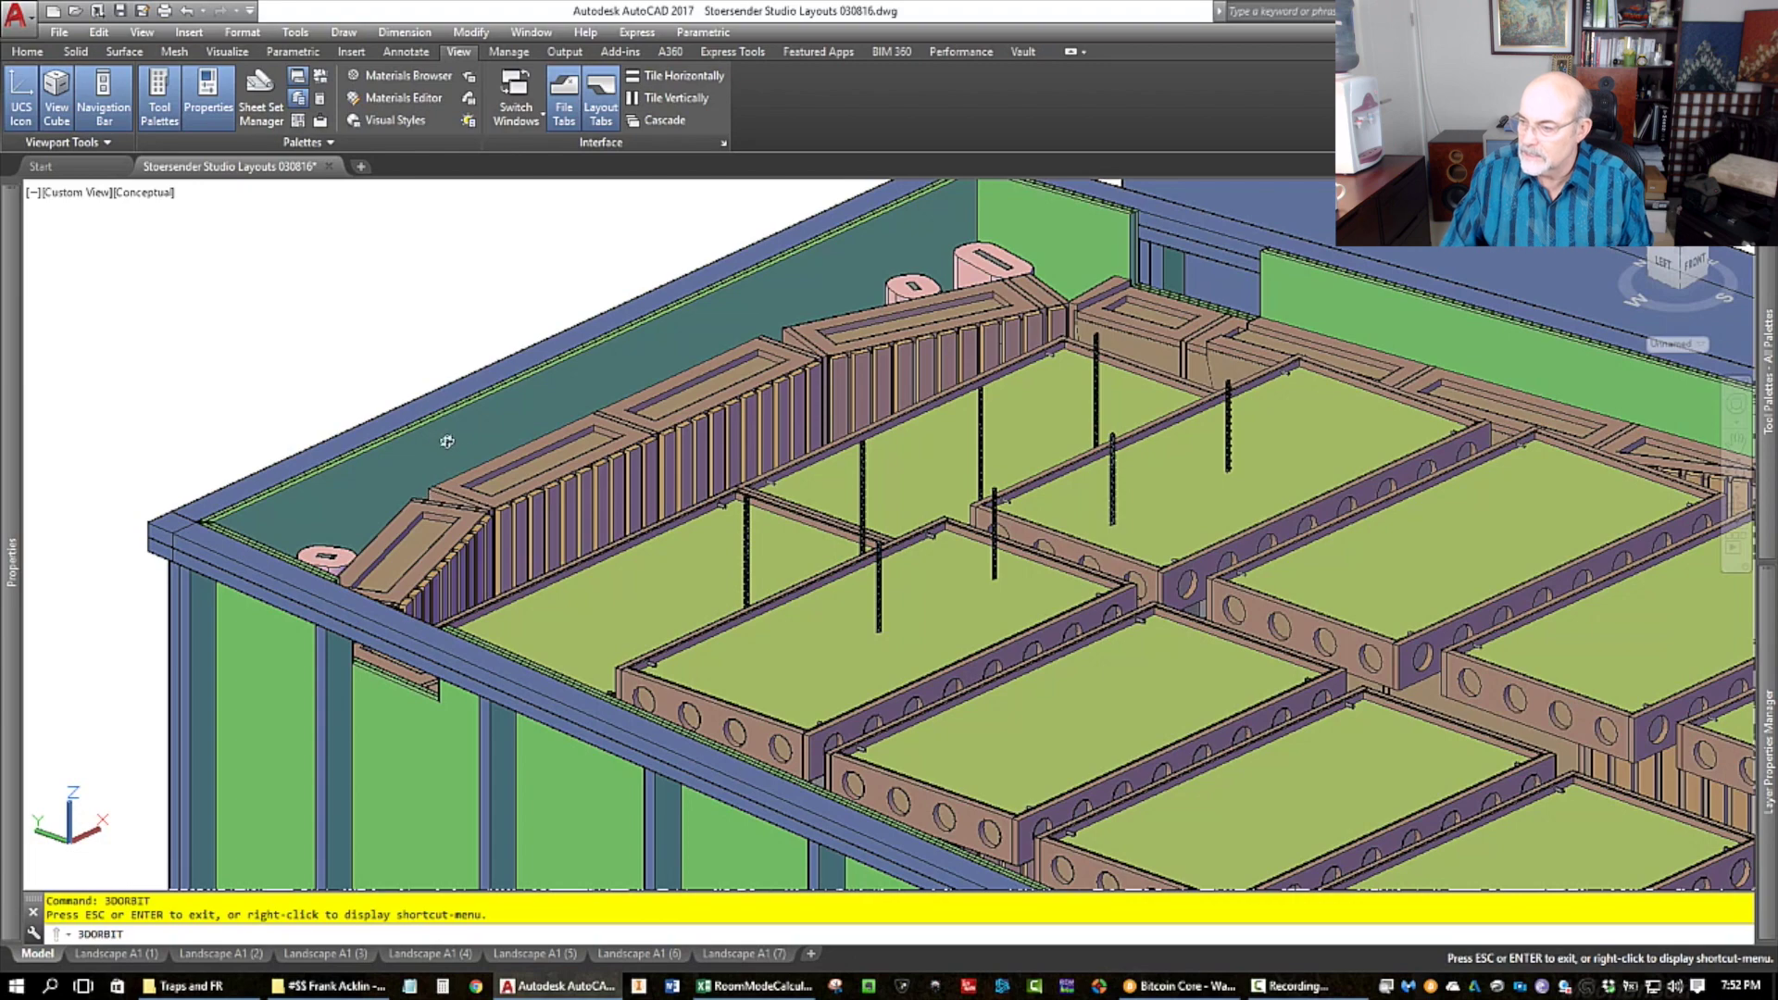
drag(444, 429, 616, 479)
scroll(457, 428, up, 3)
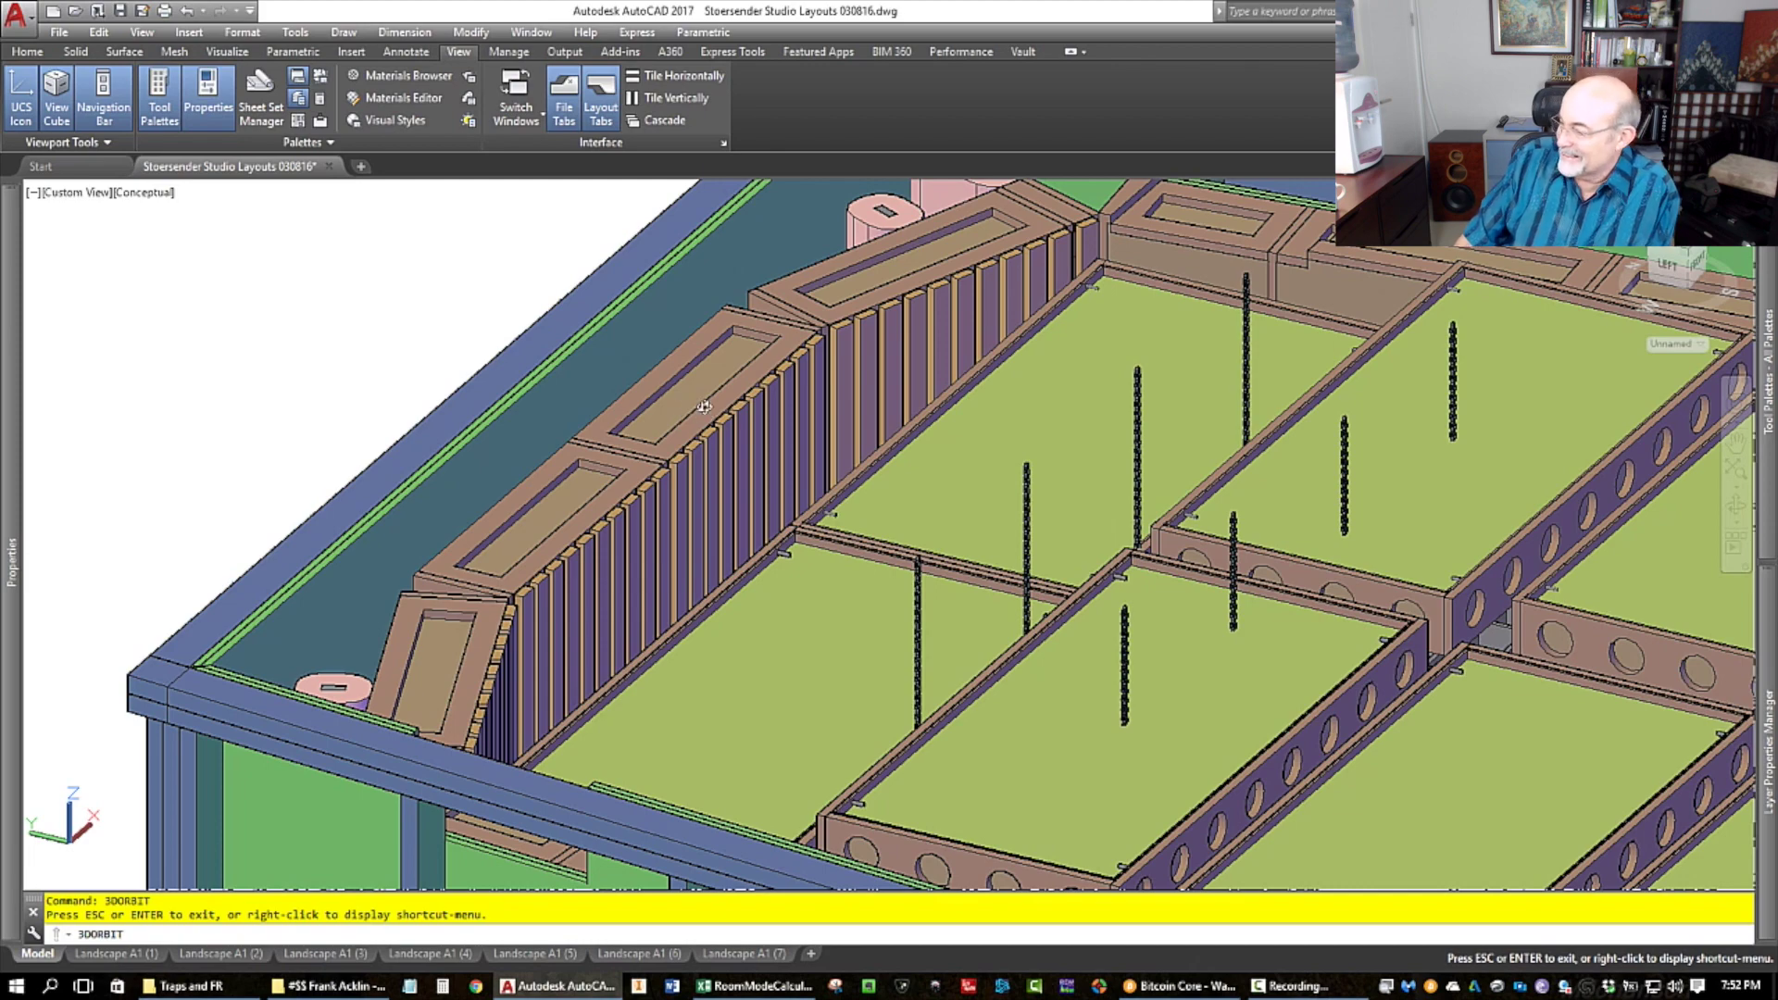
drag(703, 406, 611, 389)
drag(598, 325, 660, 463)
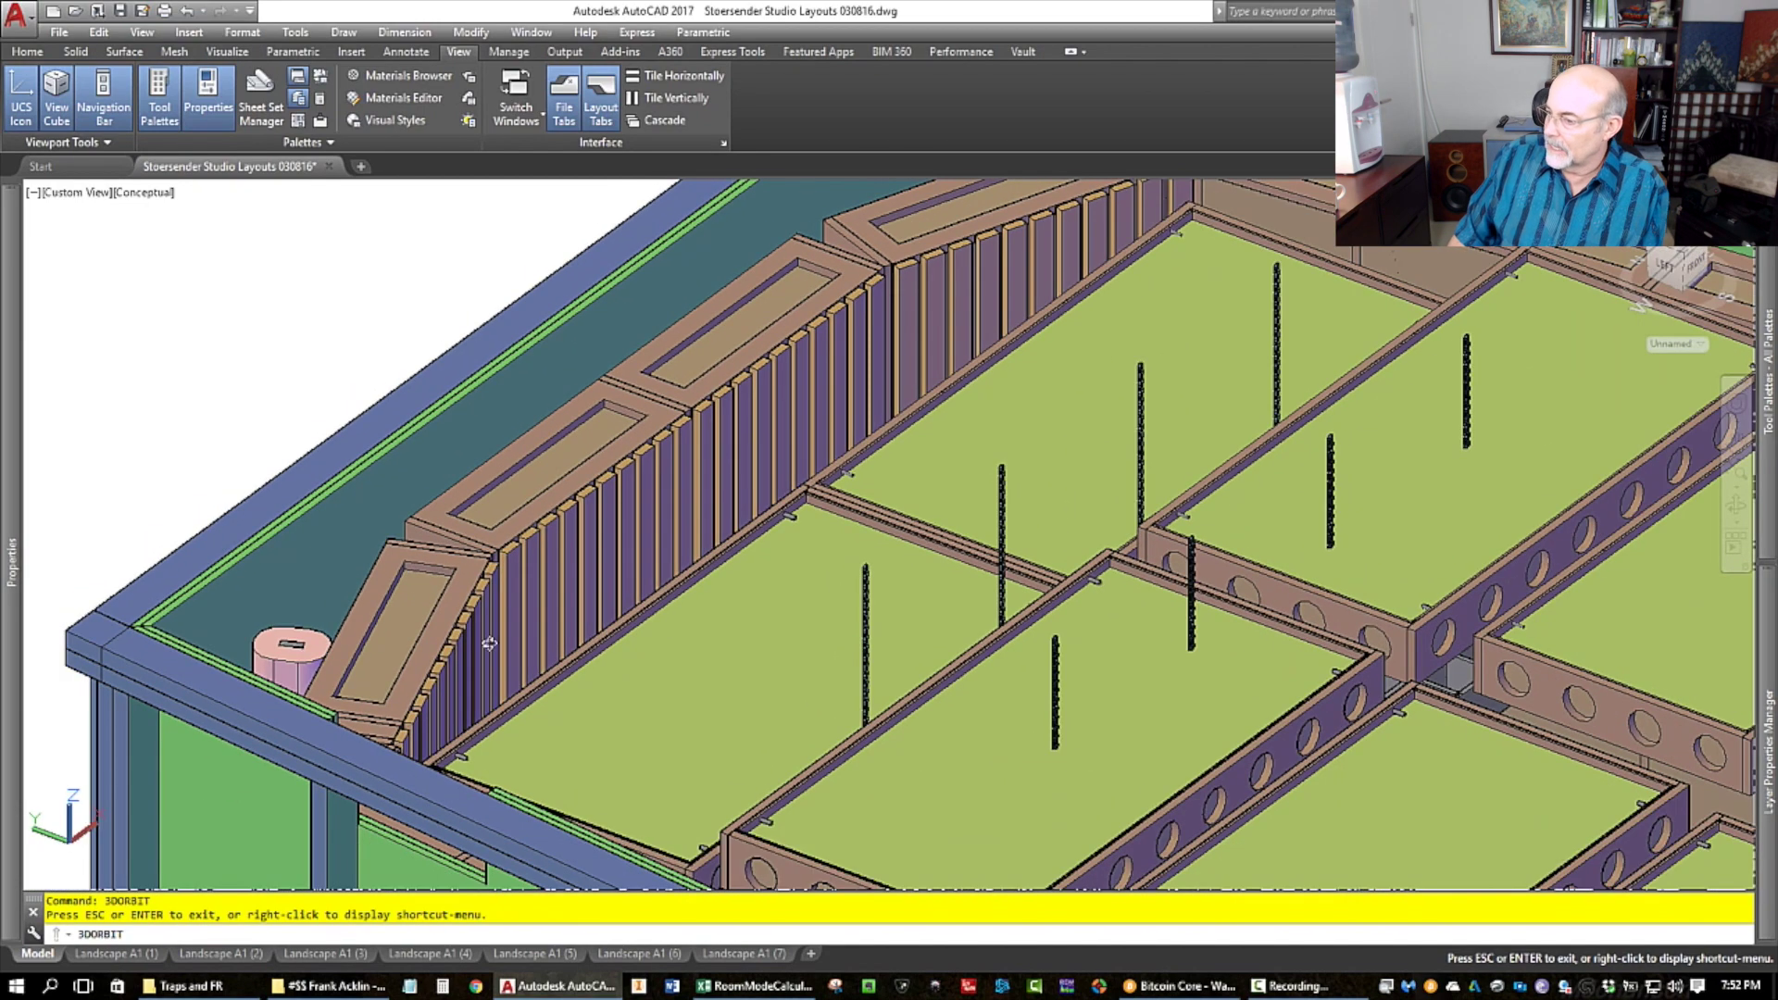
drag(953, 261, 948, 455)
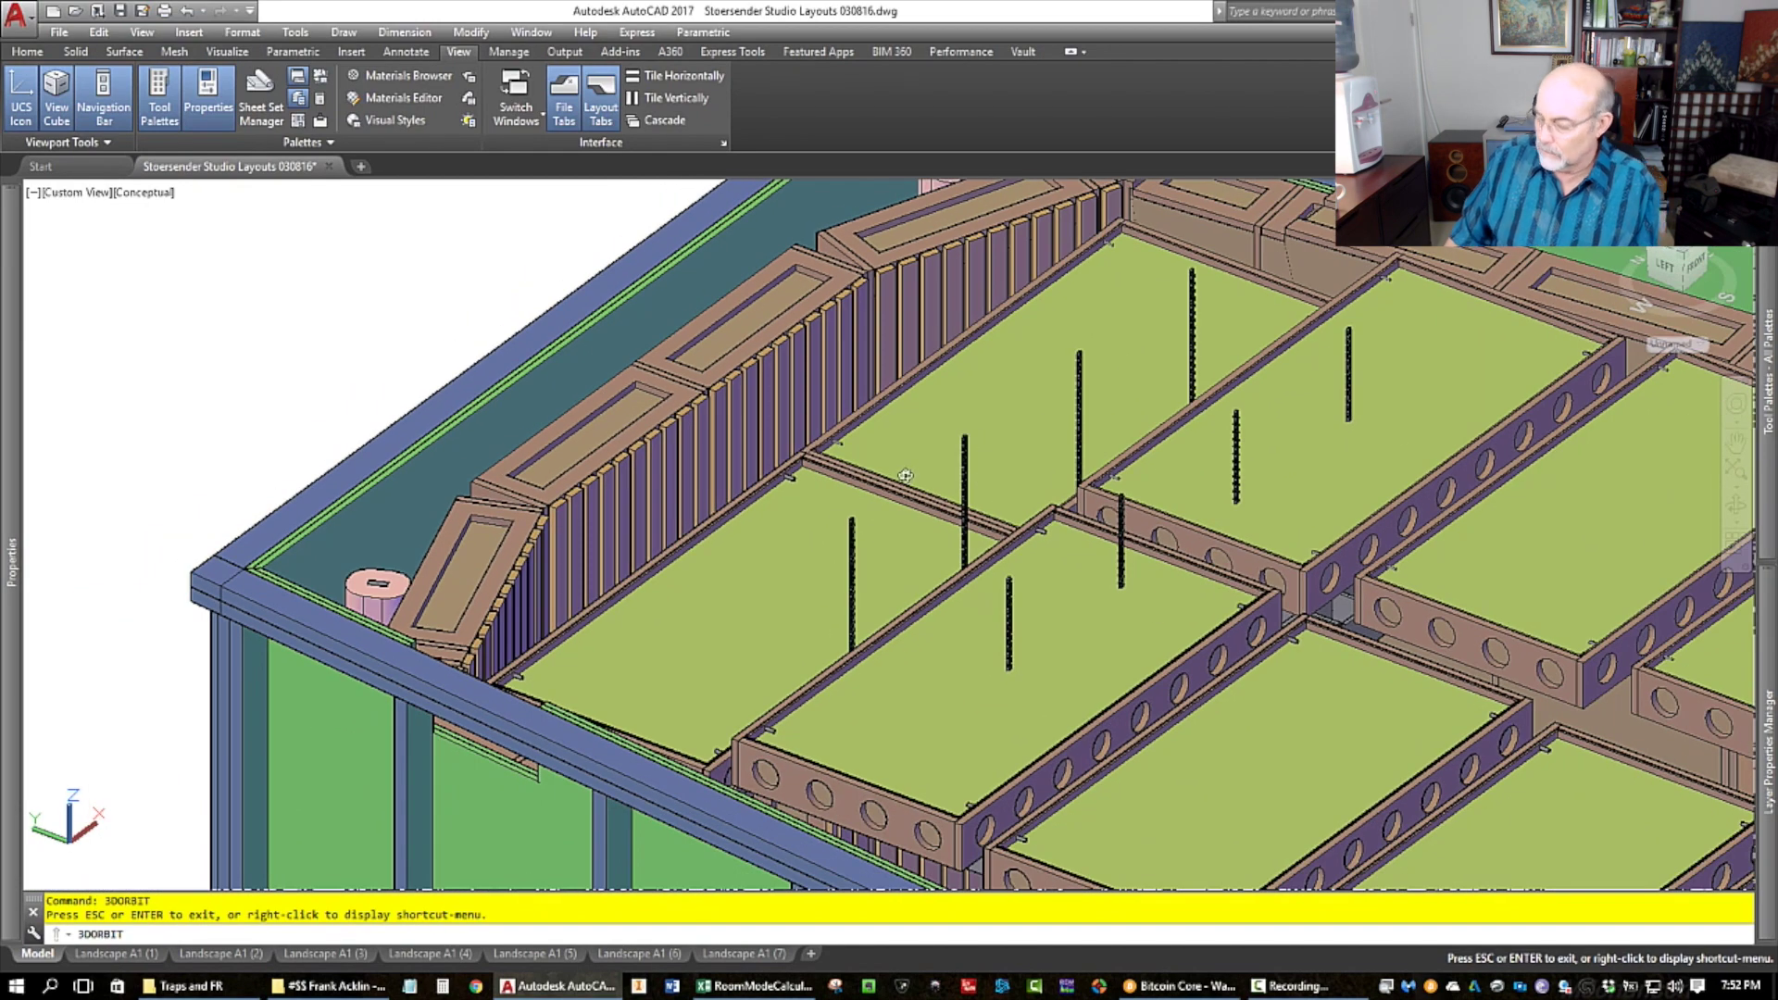
Step: Exit the orbit and freeze the Studs and Plates layer with LAYFRZ by picking the framing
key(Escape)
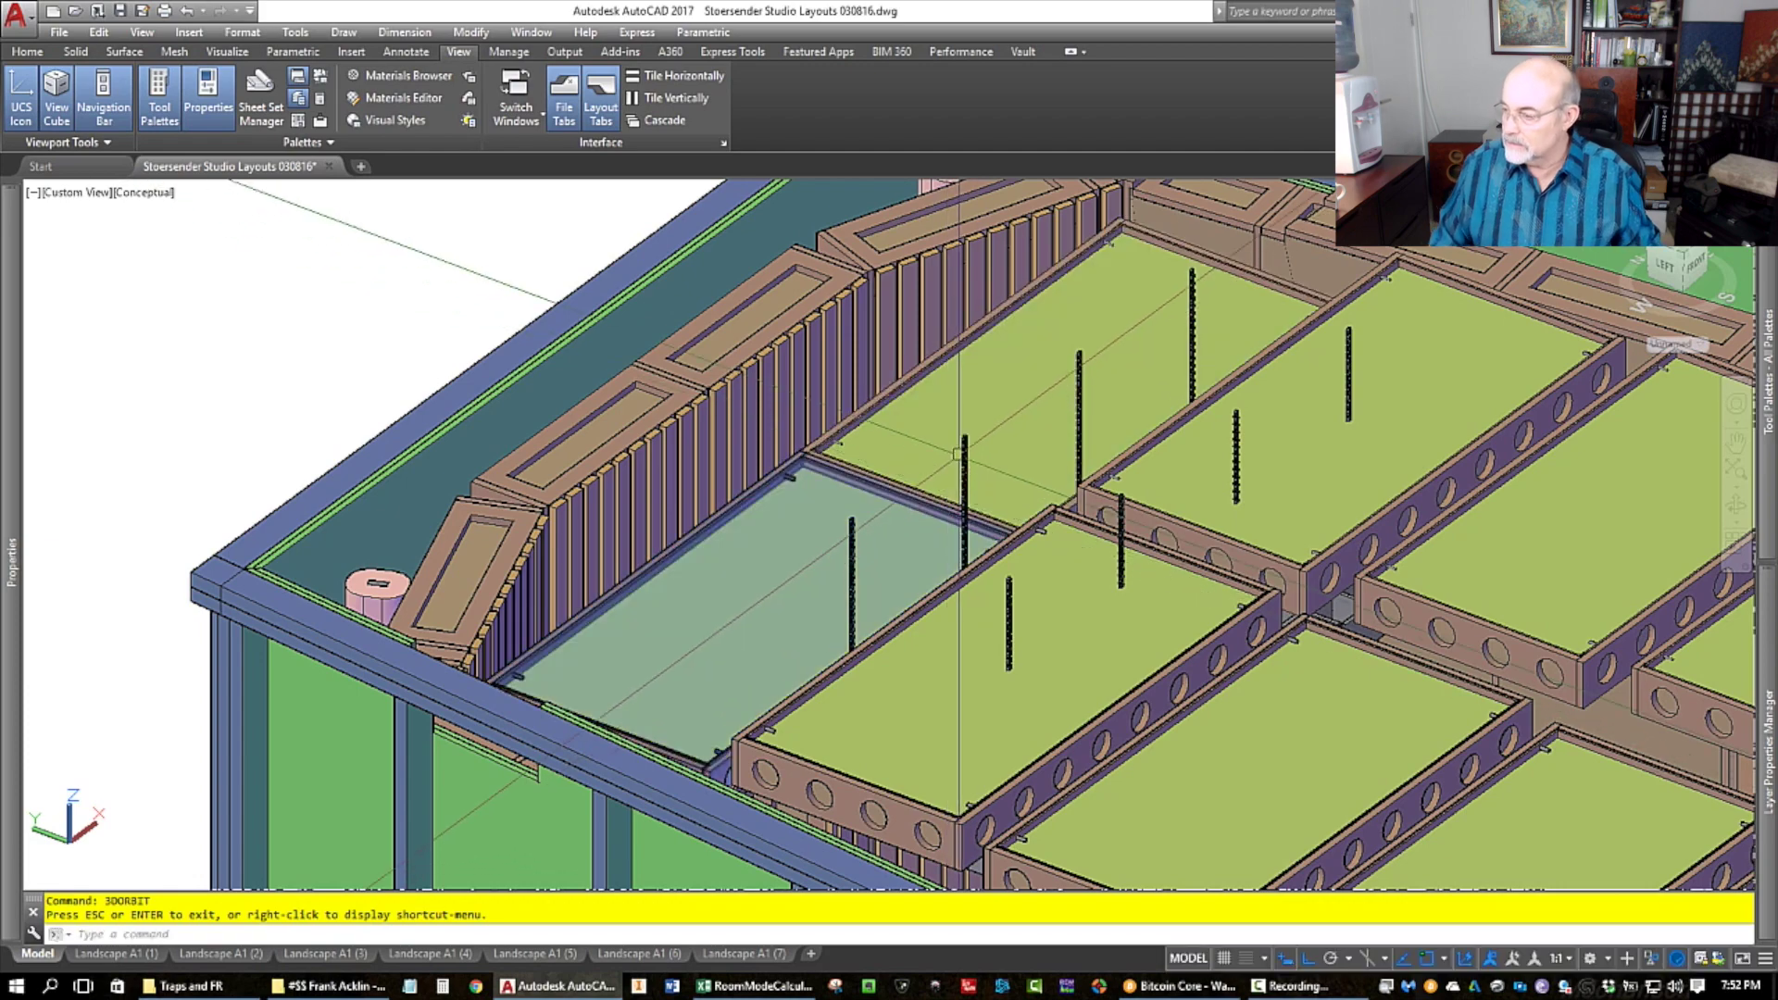
mouse_move(917, 503)
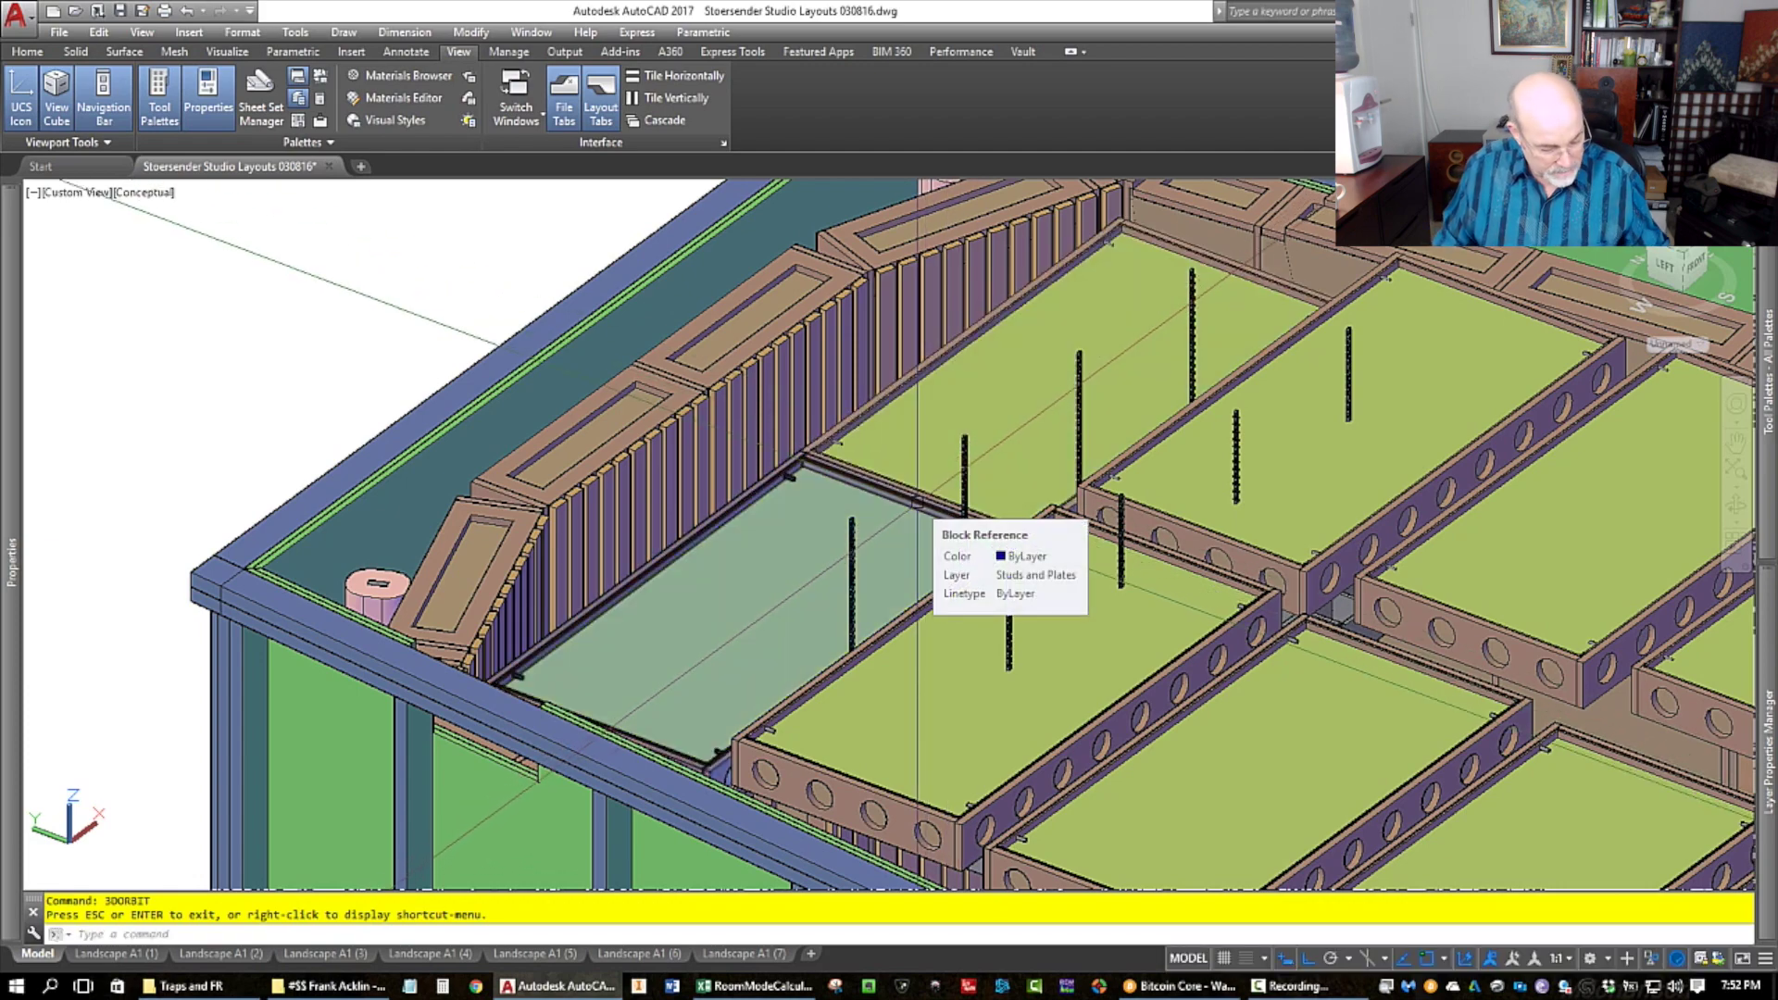
text(layfrz)
key(Return)
click(912, 509)
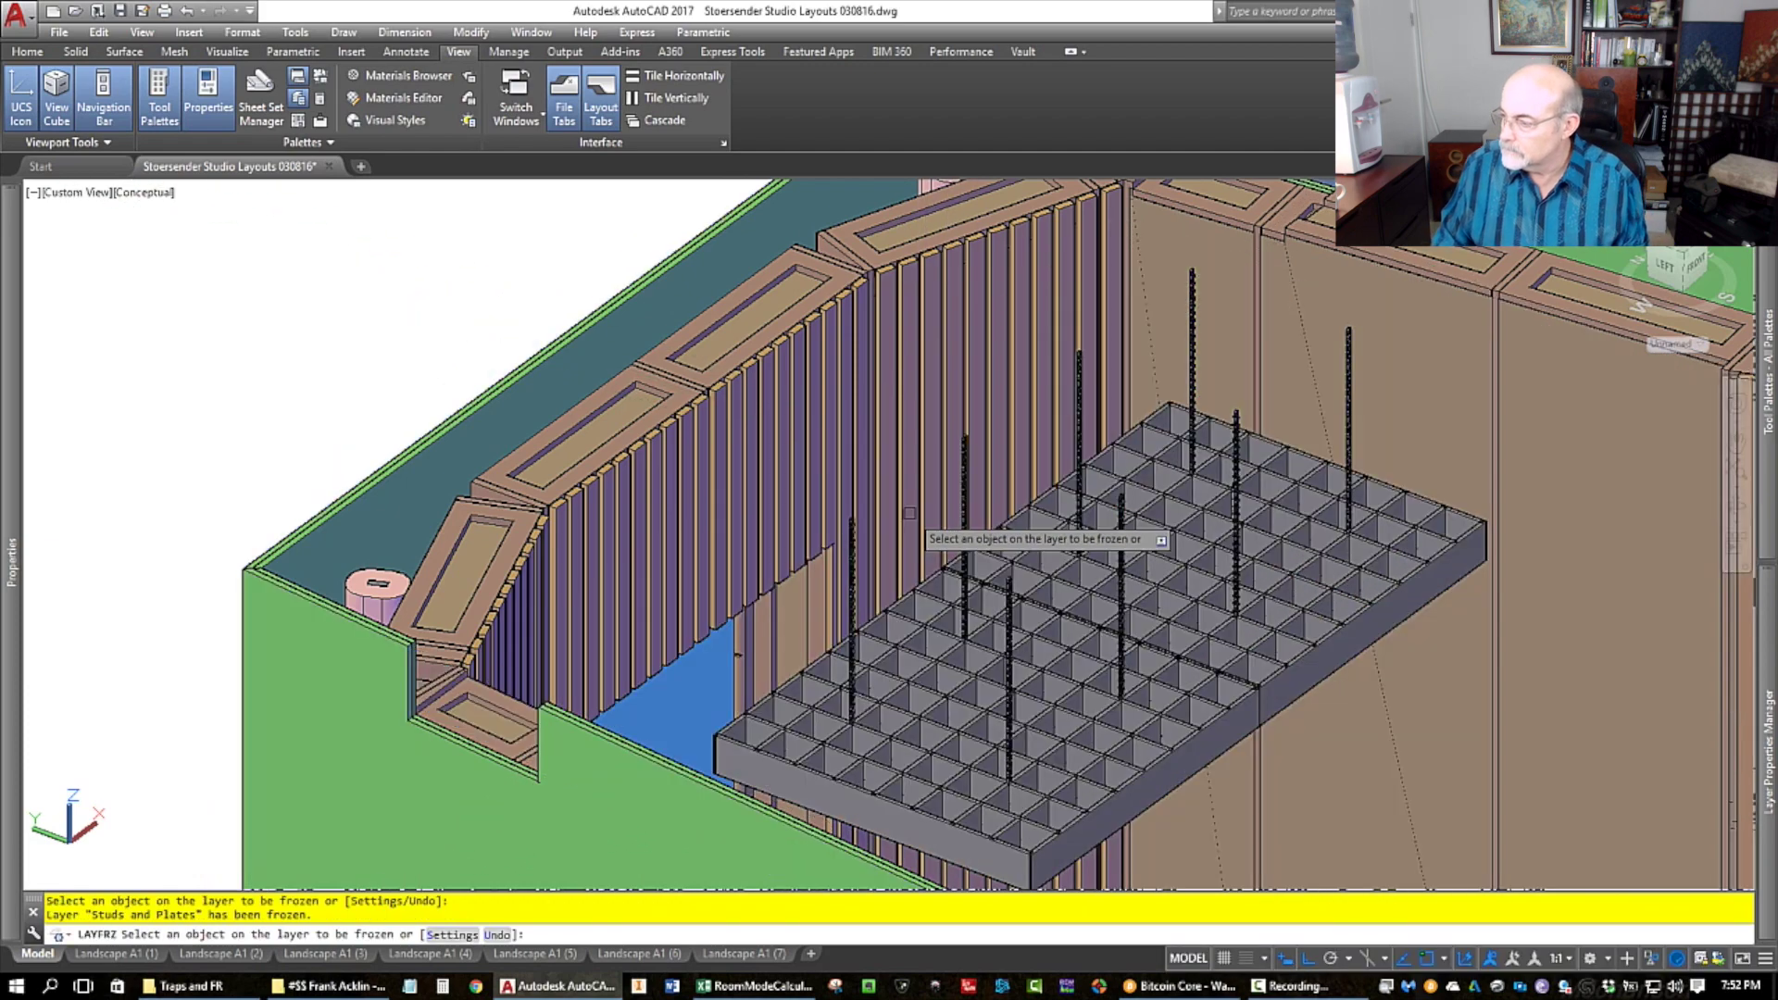
scroll(960, 509, down, 4)
scroll(963, 505, up, 4)
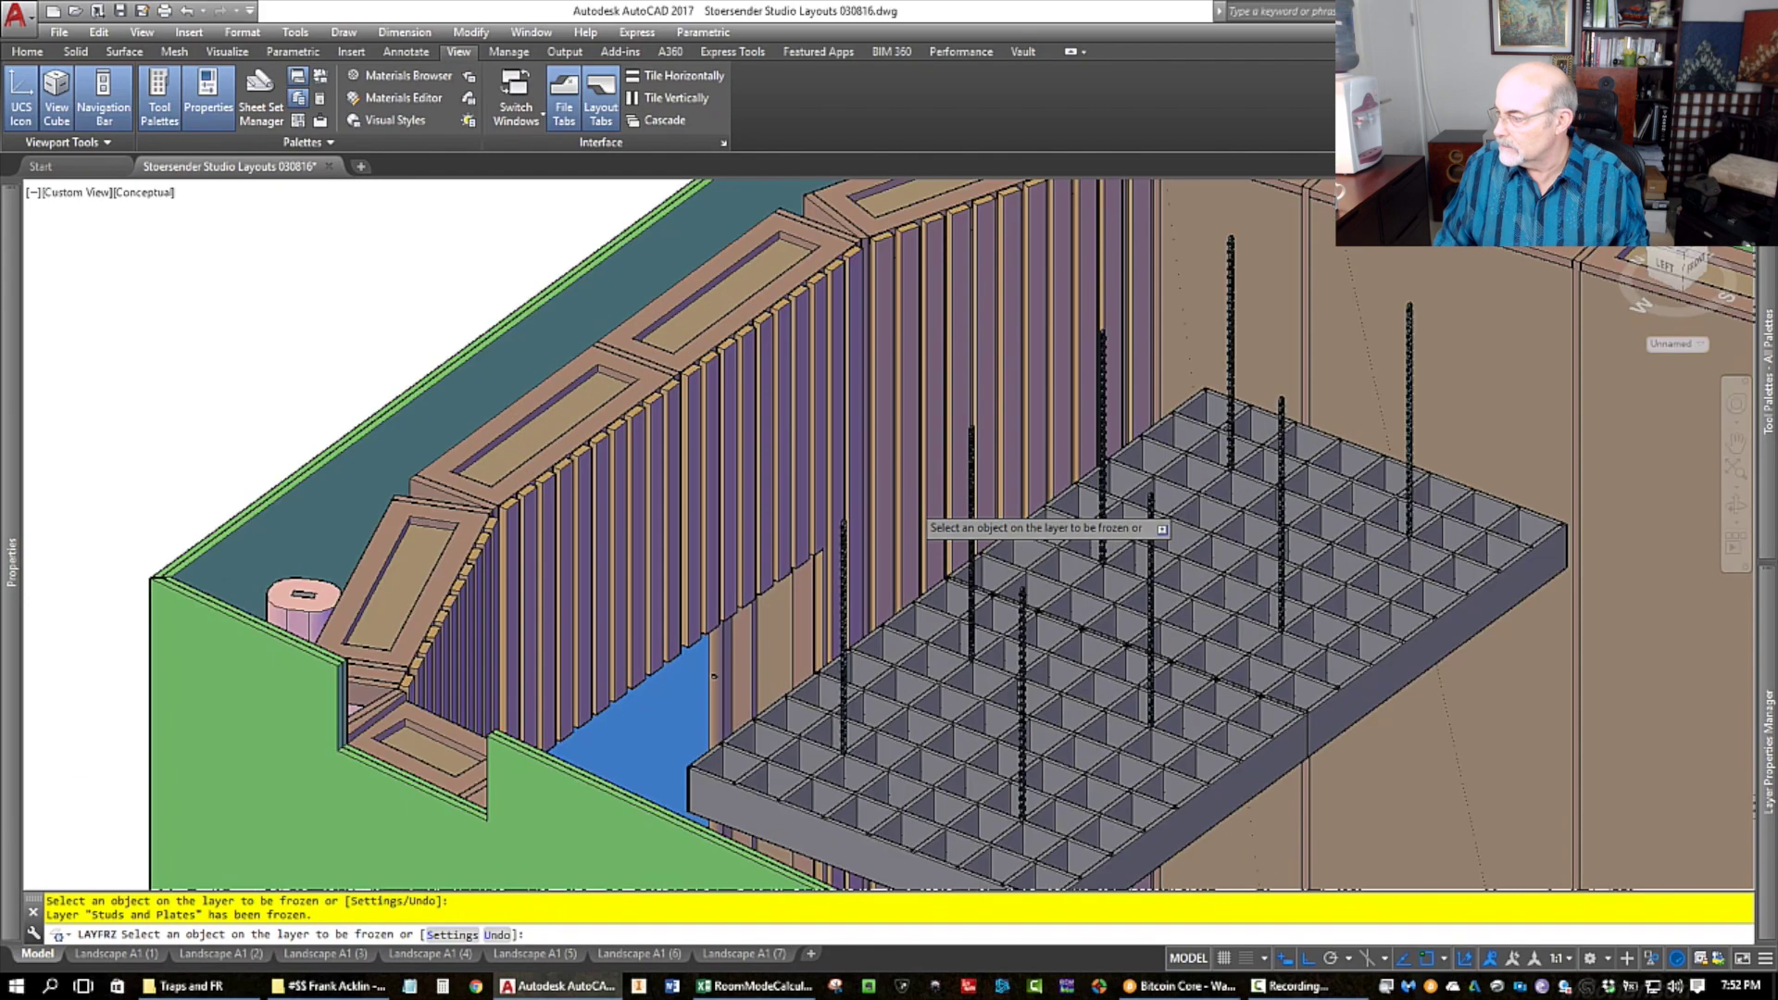
key(Escape)
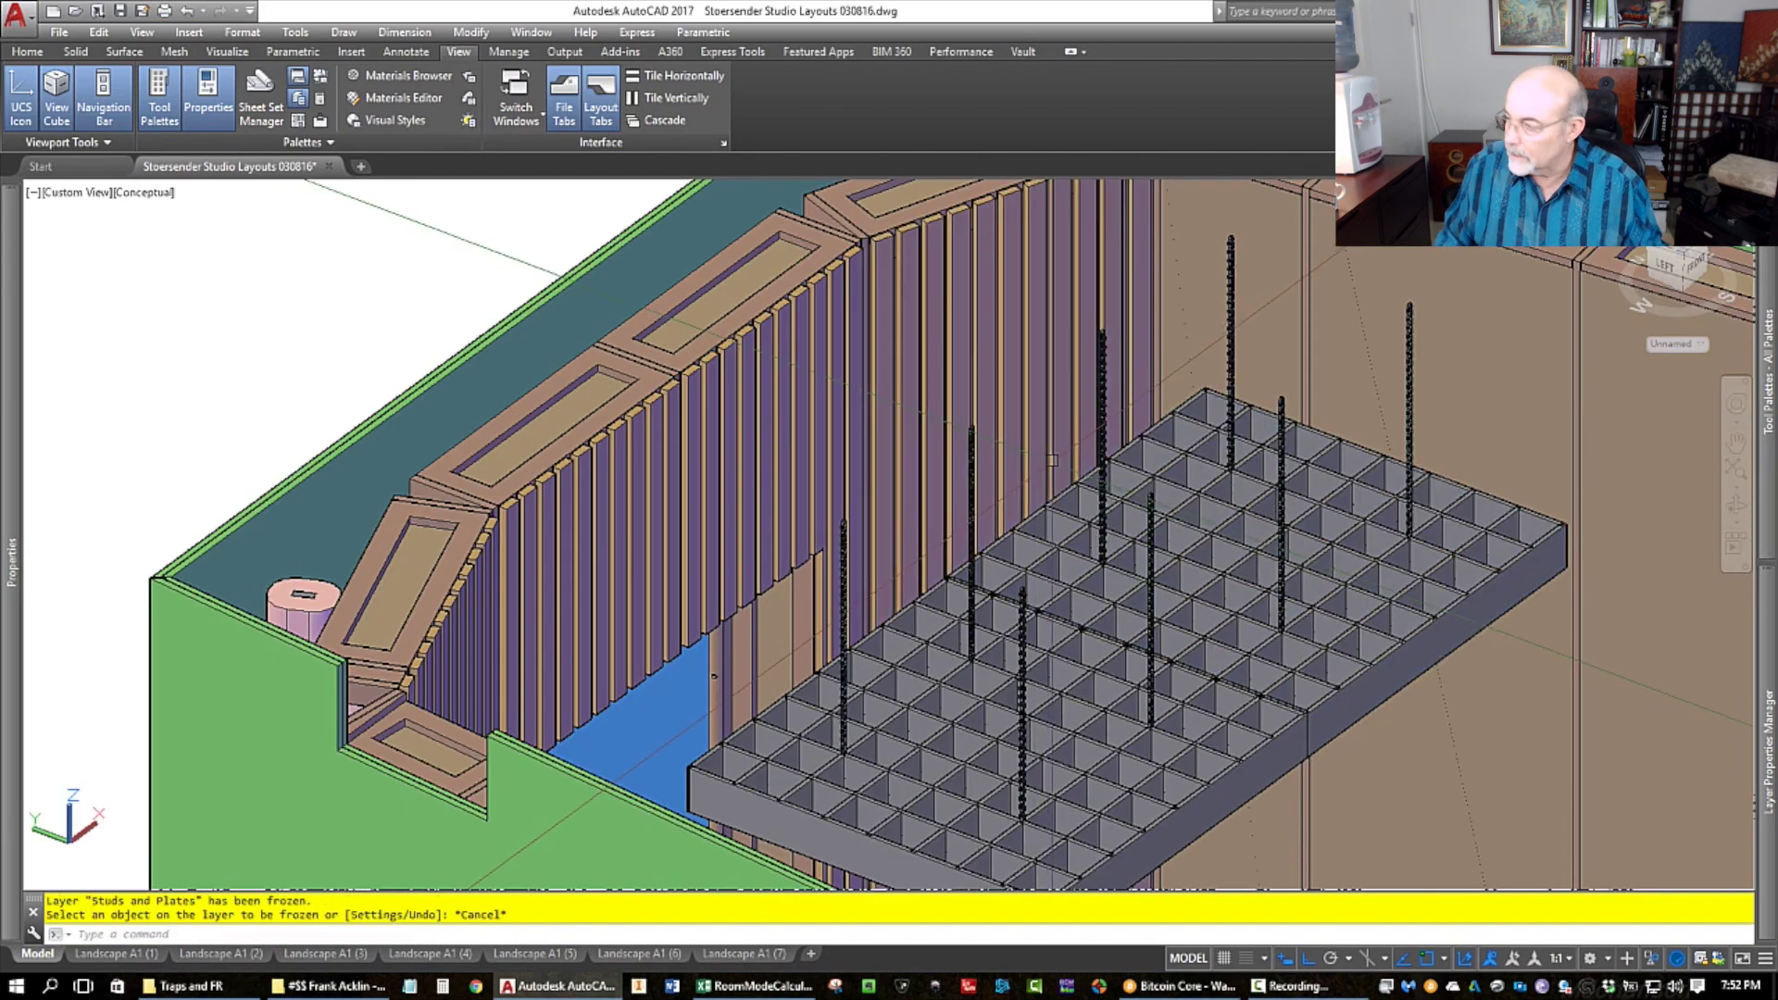
scroll(1055, 461, up, 3)
scroll(1188, 470, down, 4)
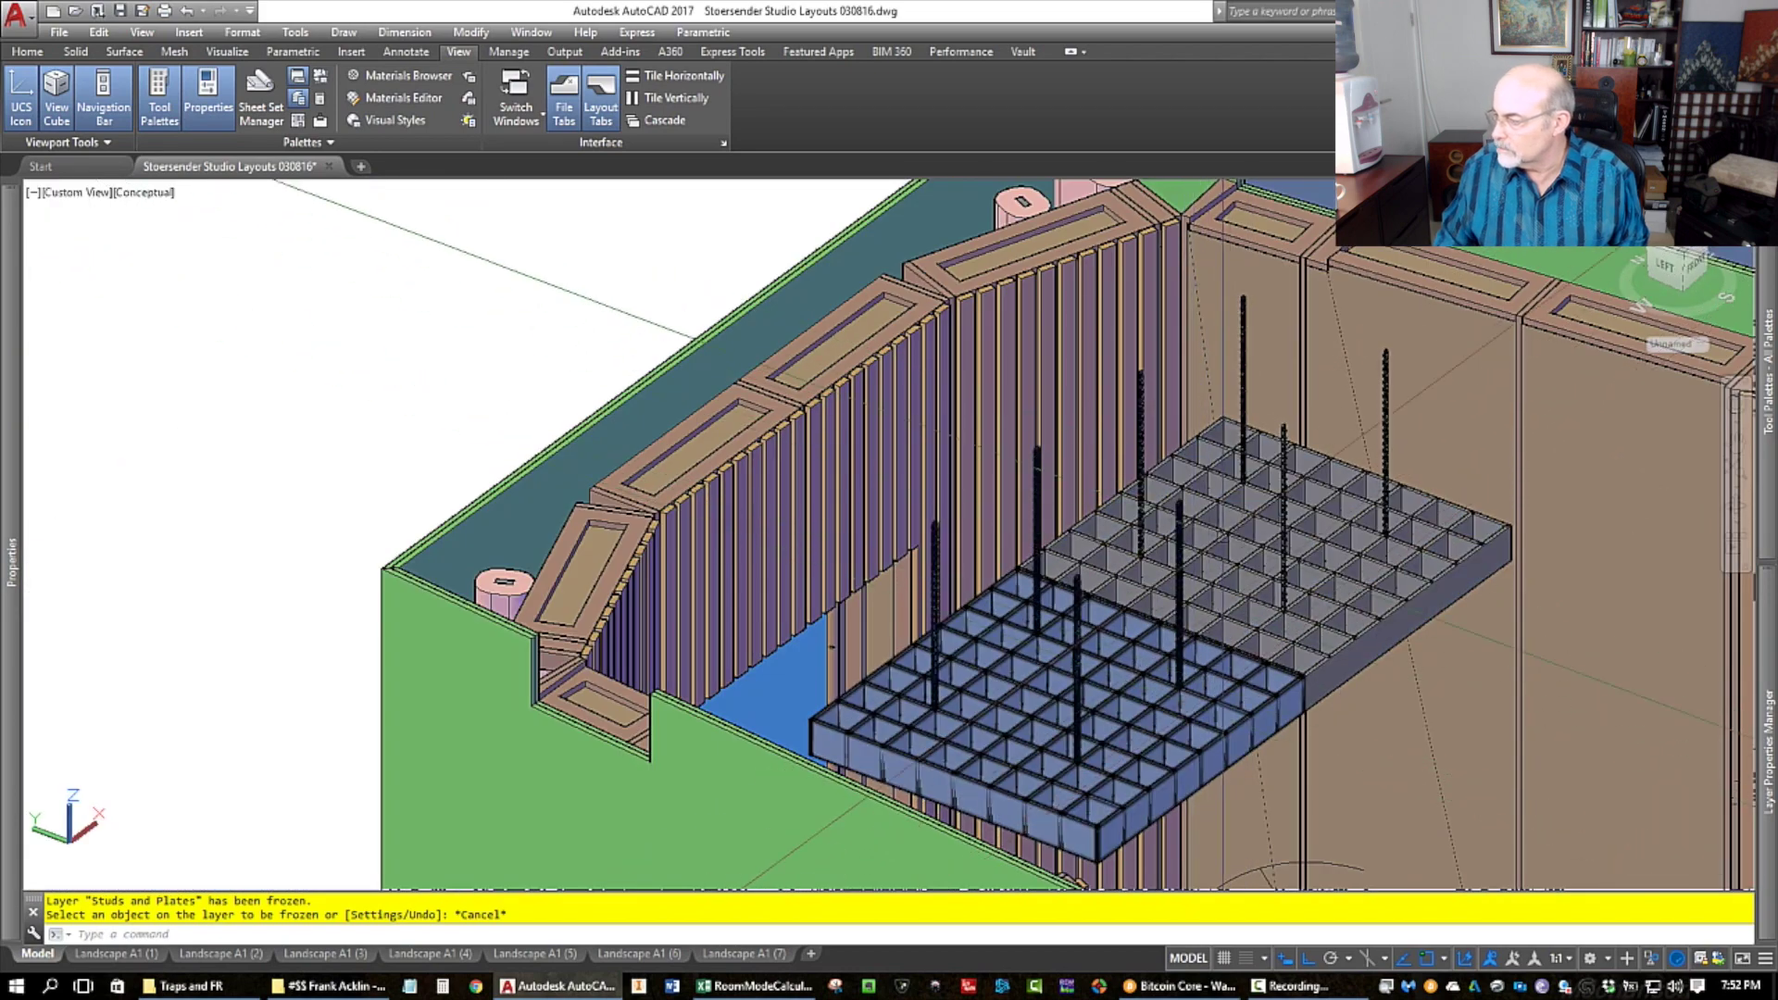
Step: Orbit down to zoom in on the seated listener figure, then back up to the ceiling grid
shift+middle_drag(1231, 567, 1047, 448)
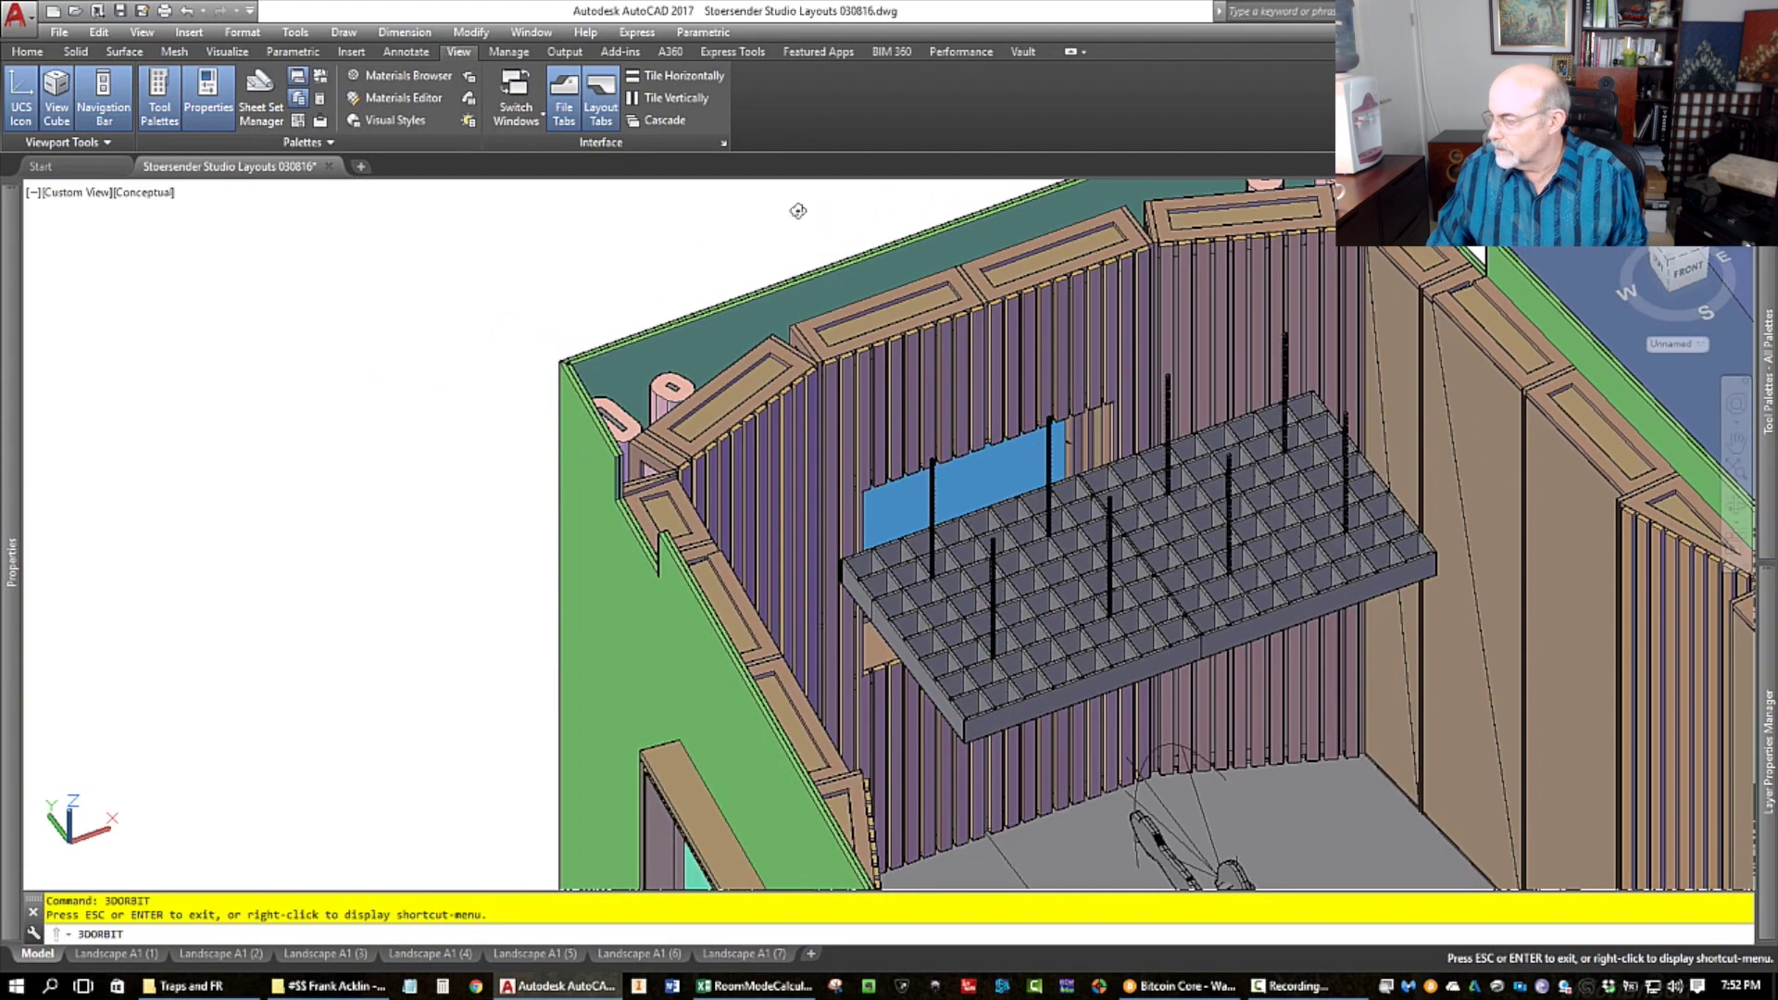
scroll(1053, 413, down, 2)
scroll(1133, 679, up, 5)
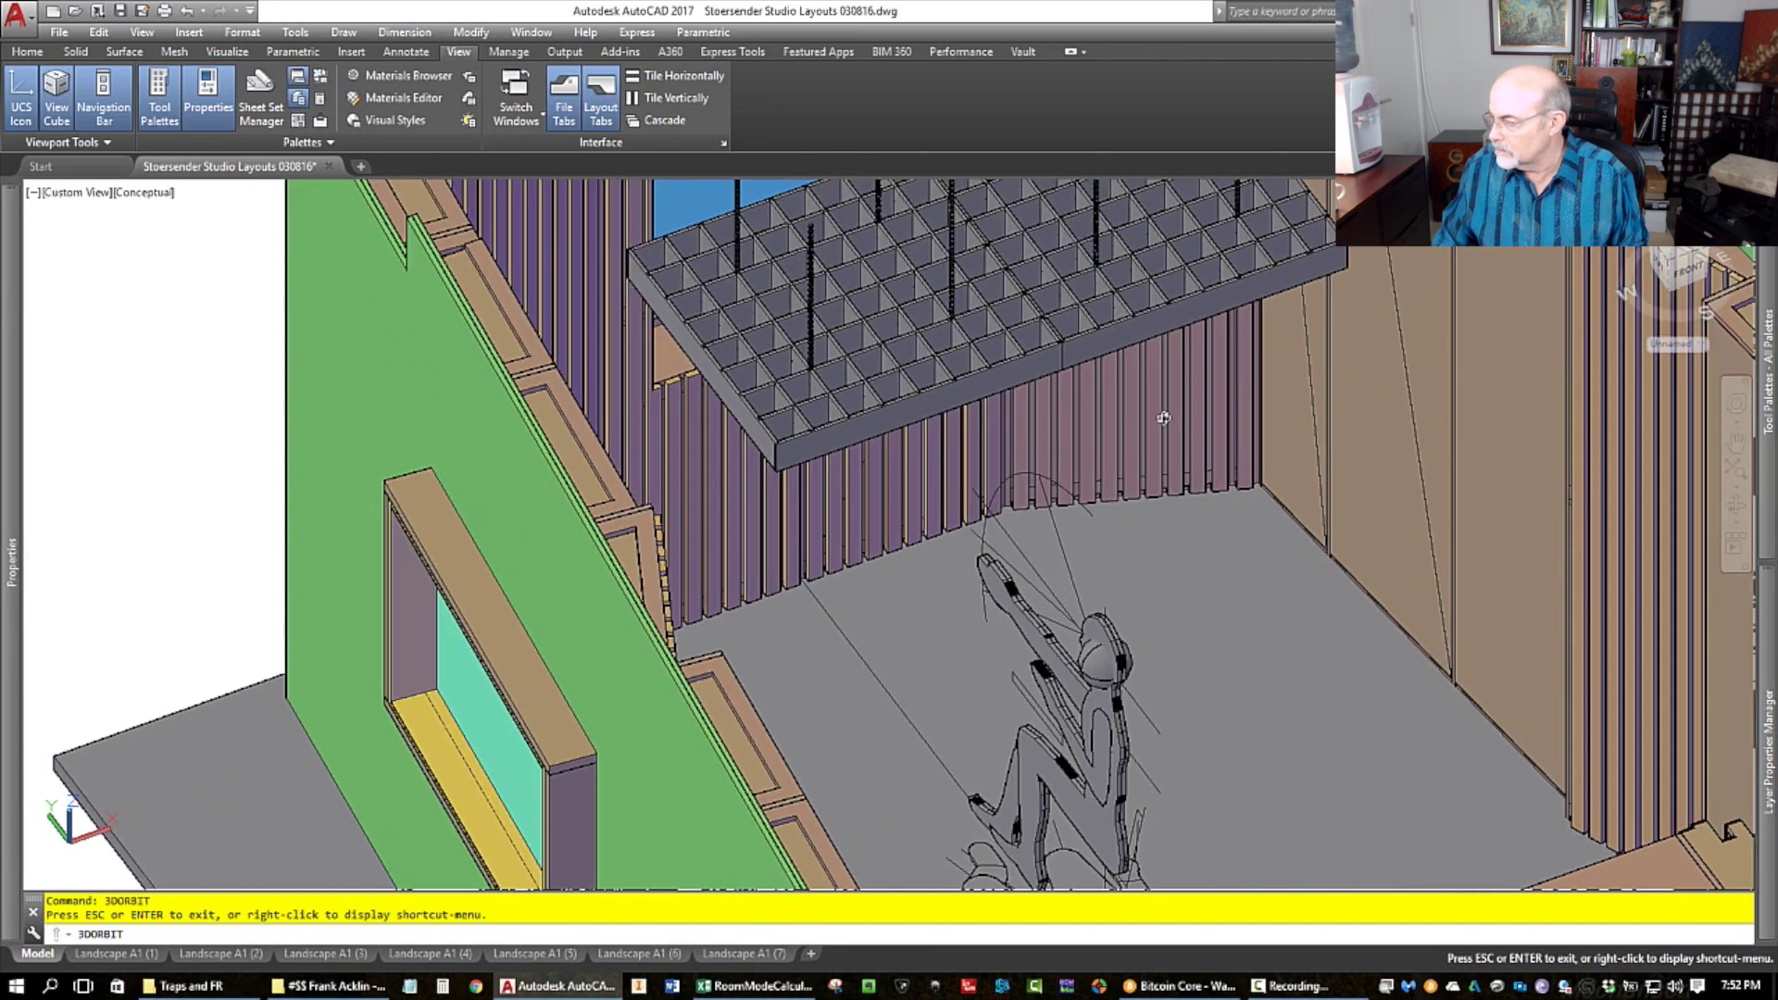
scroll(1183, 627, down, 2)
shift+middle_drag(1182, 626, 1229, 682)
scroll(1223, 692, up, 5)
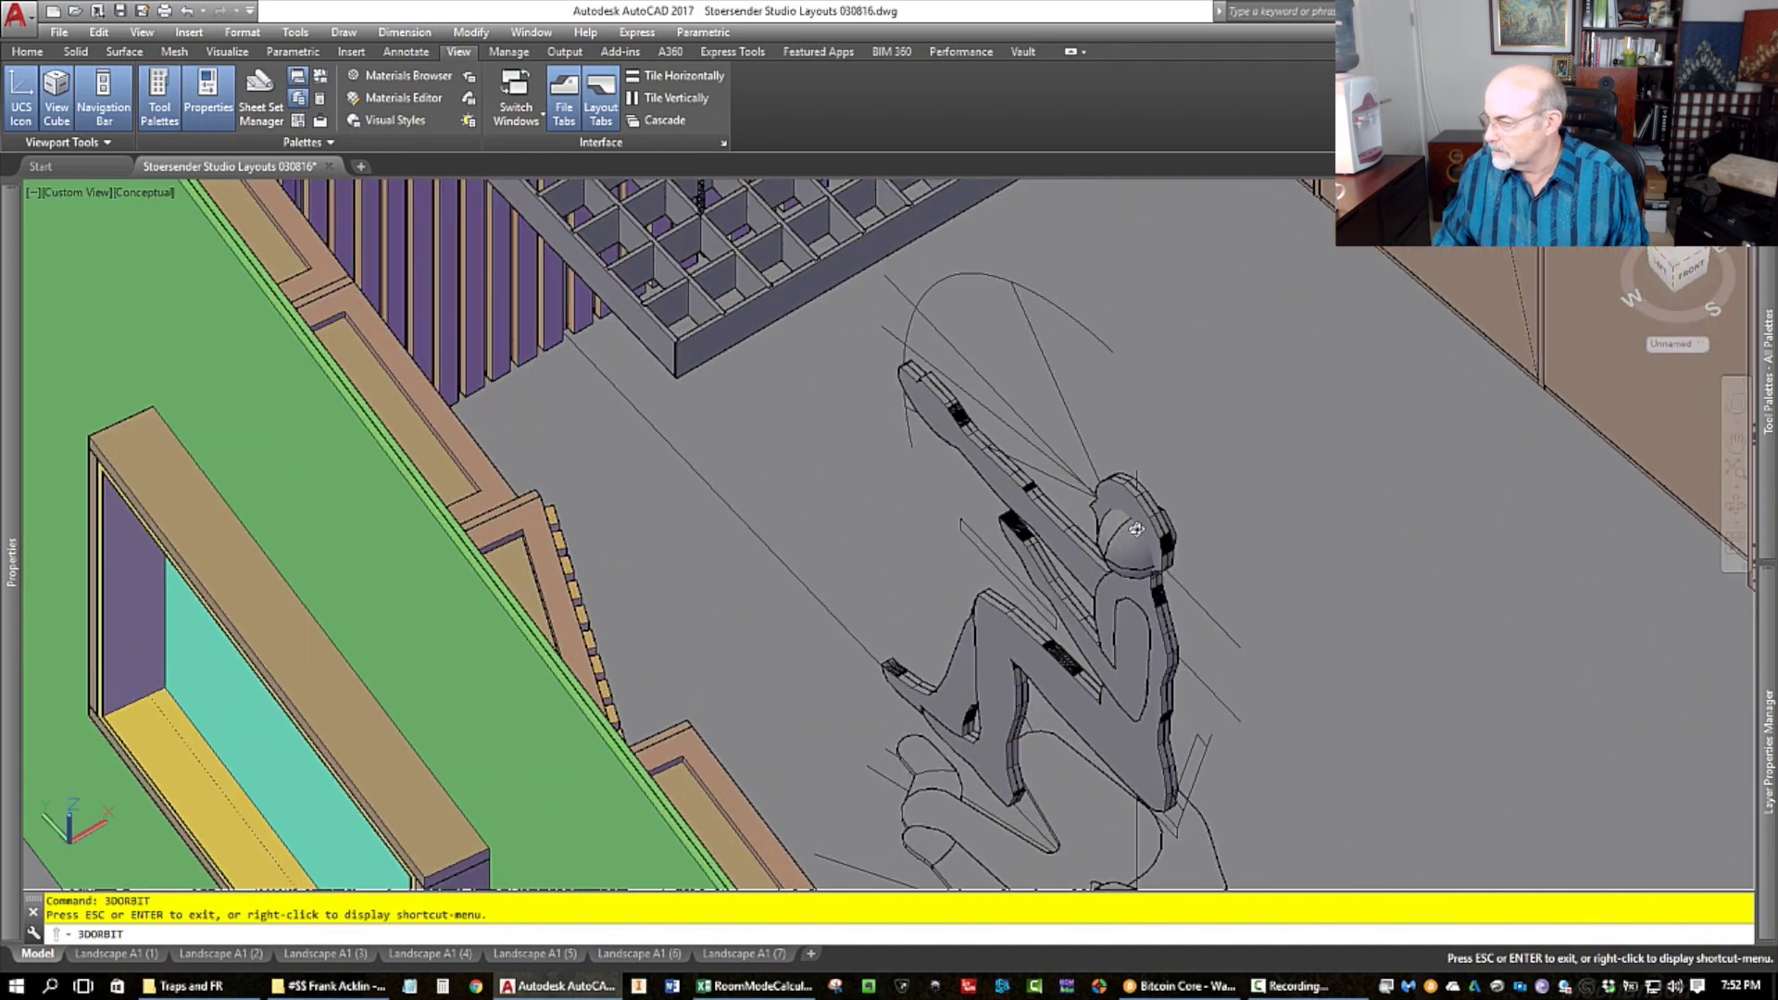
scroll(1175, 572, up, 2)
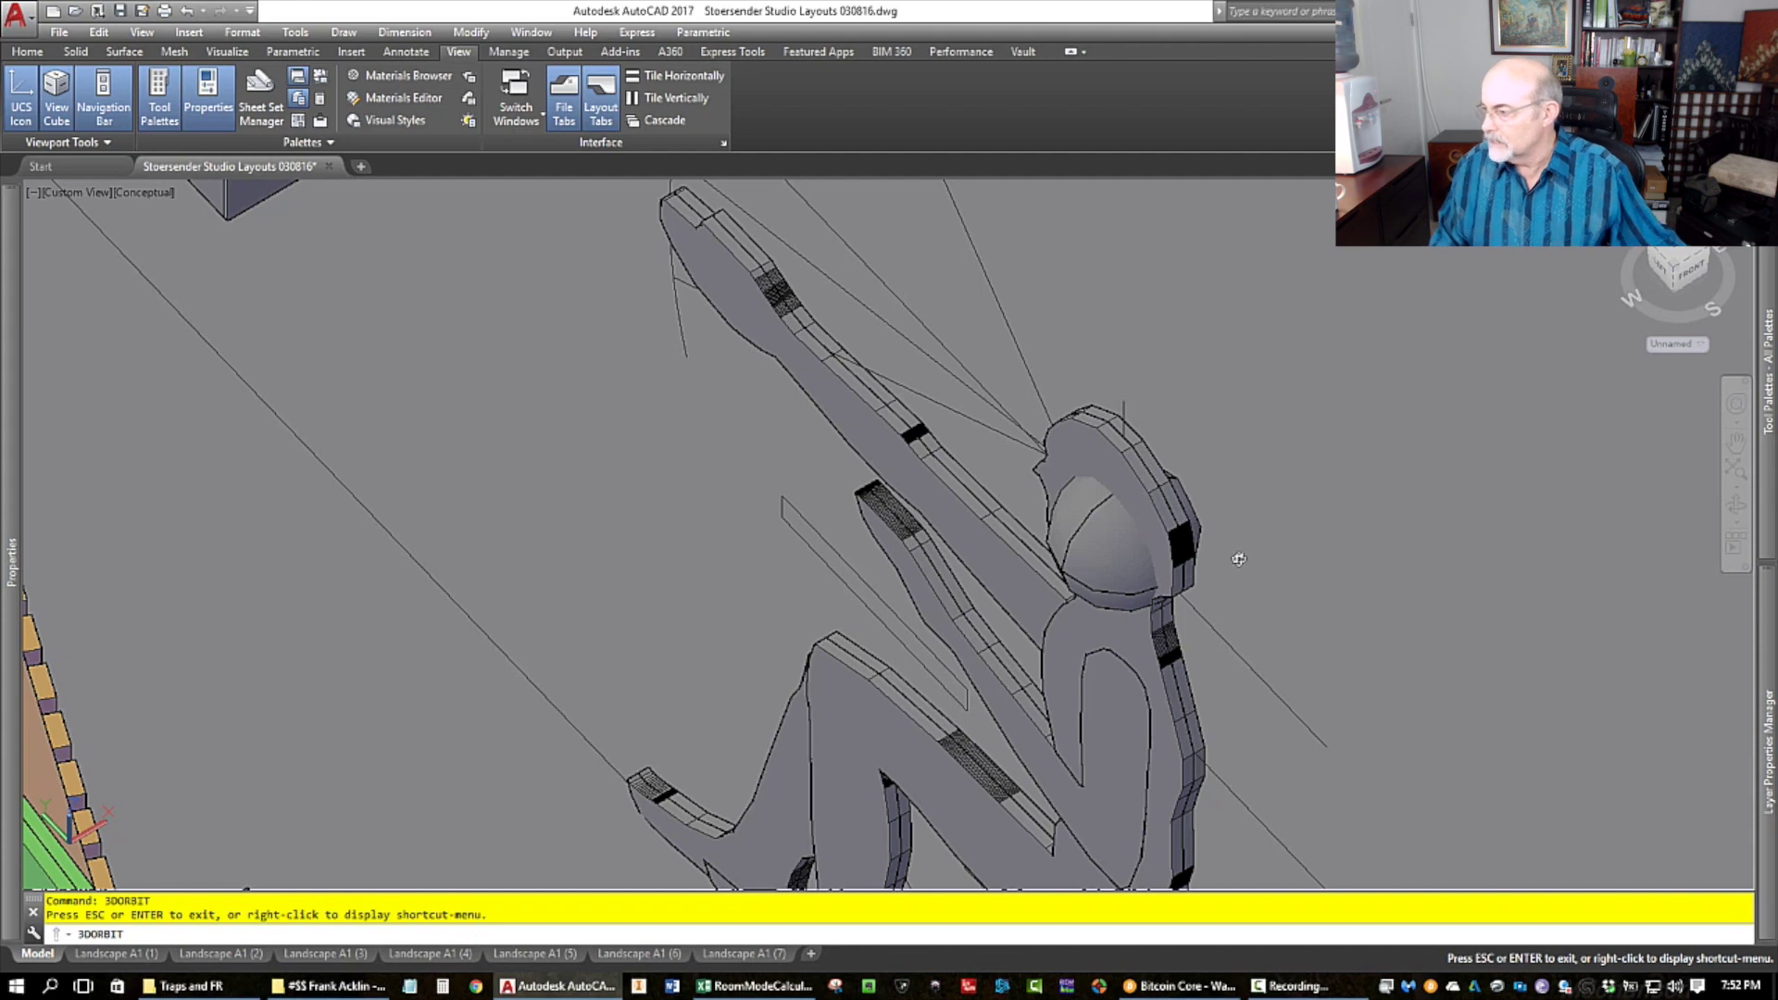
scroll(1095, 574, down, 1)
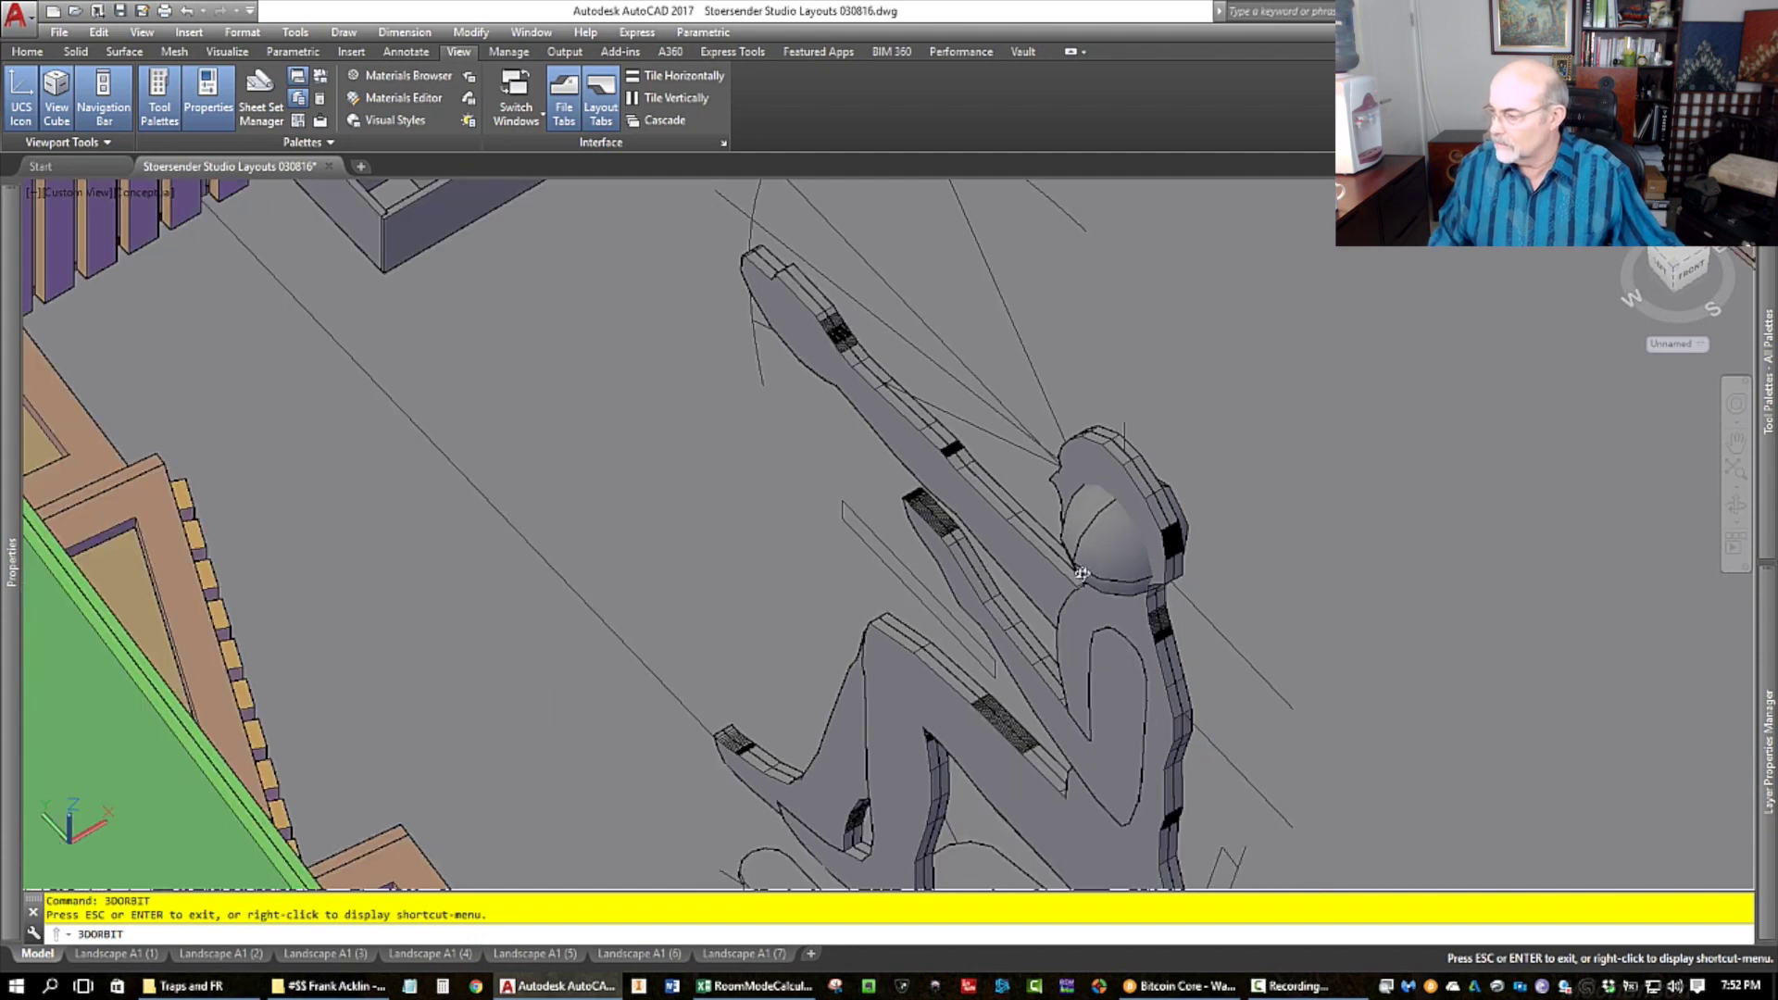
drag(1021, 286, 1172, 508)
Step: Orbit past the left wall, door and window side to face the front wall behind the grid
drag(1287, 445, 963, 477)
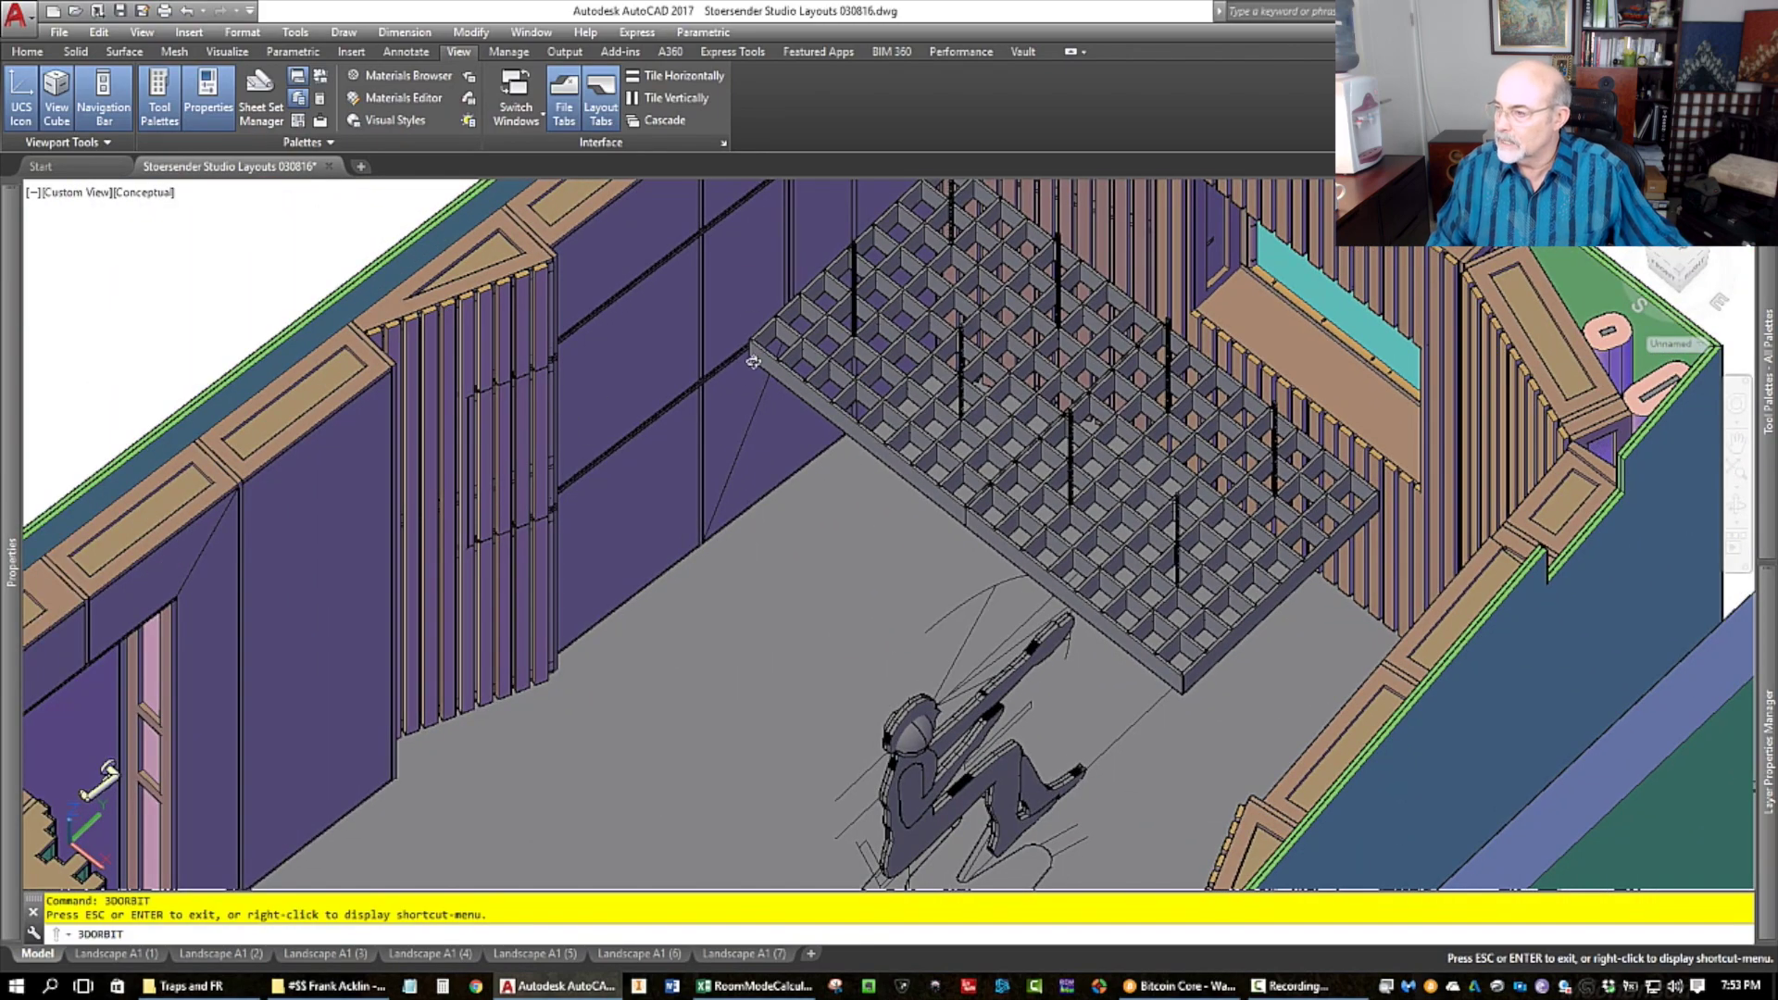
drag(779, 344, 779, 497)
scroll(739, 272, up, 3)
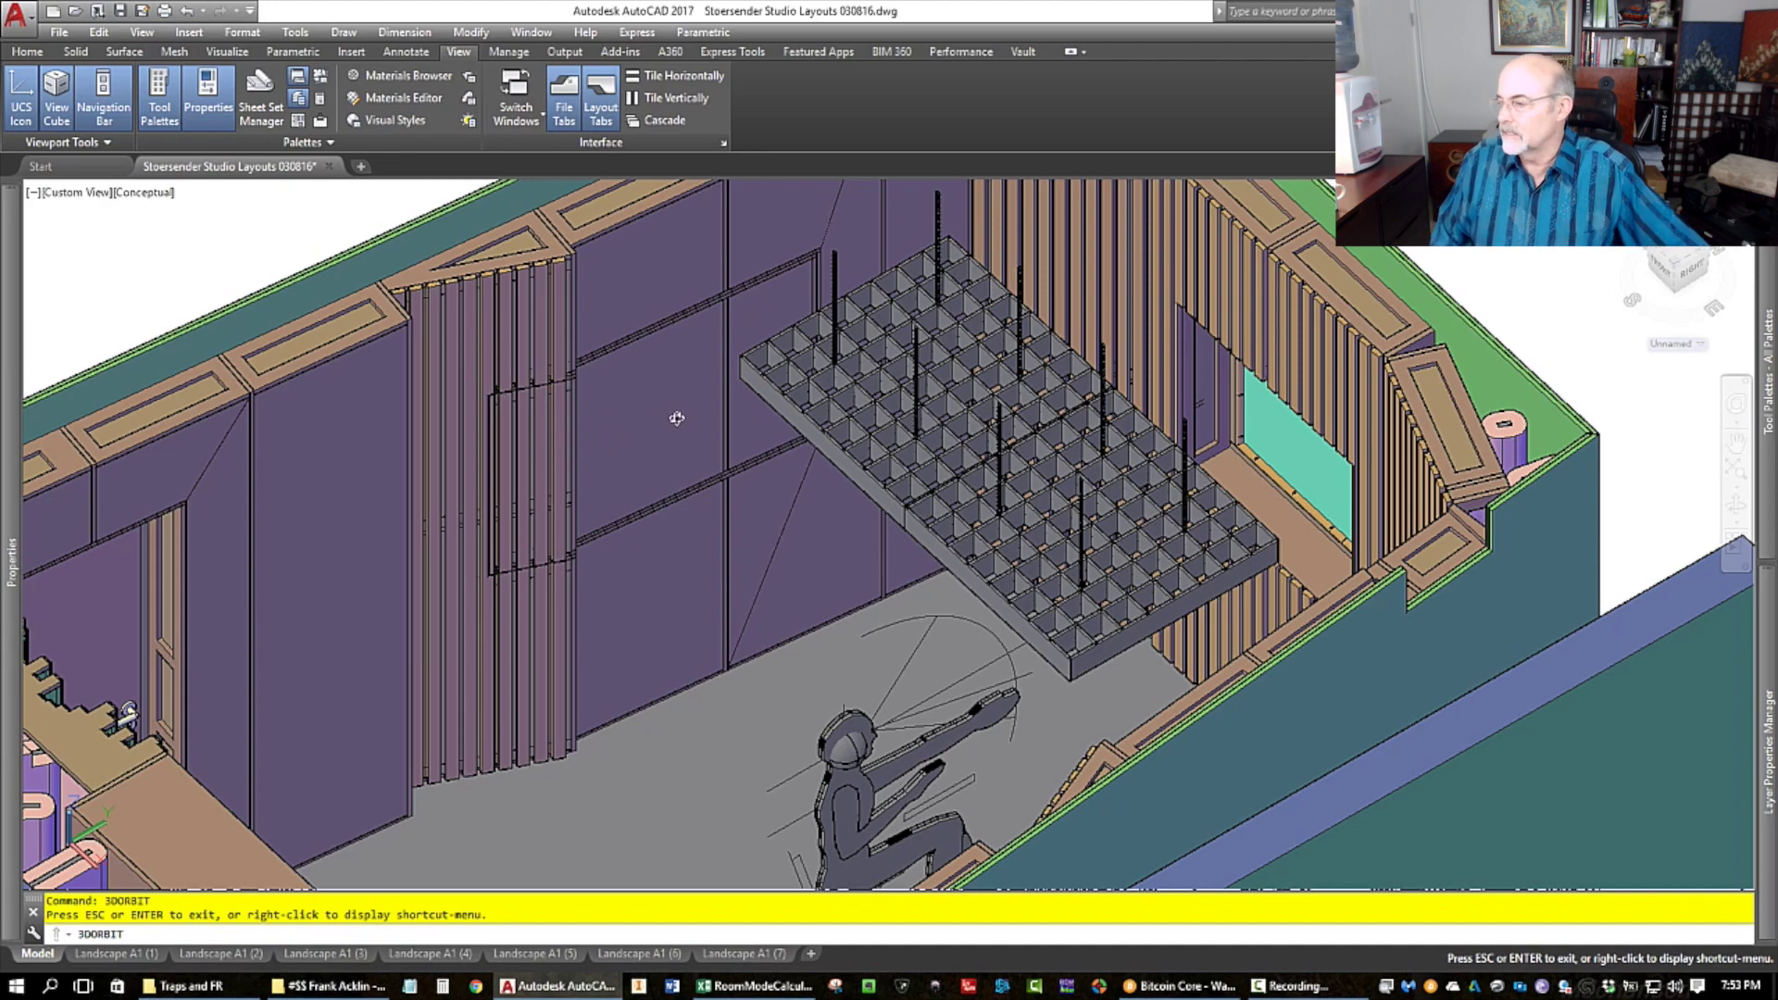
drag(799, 431, 802, 521)
scroll(827, 337, up, 2)
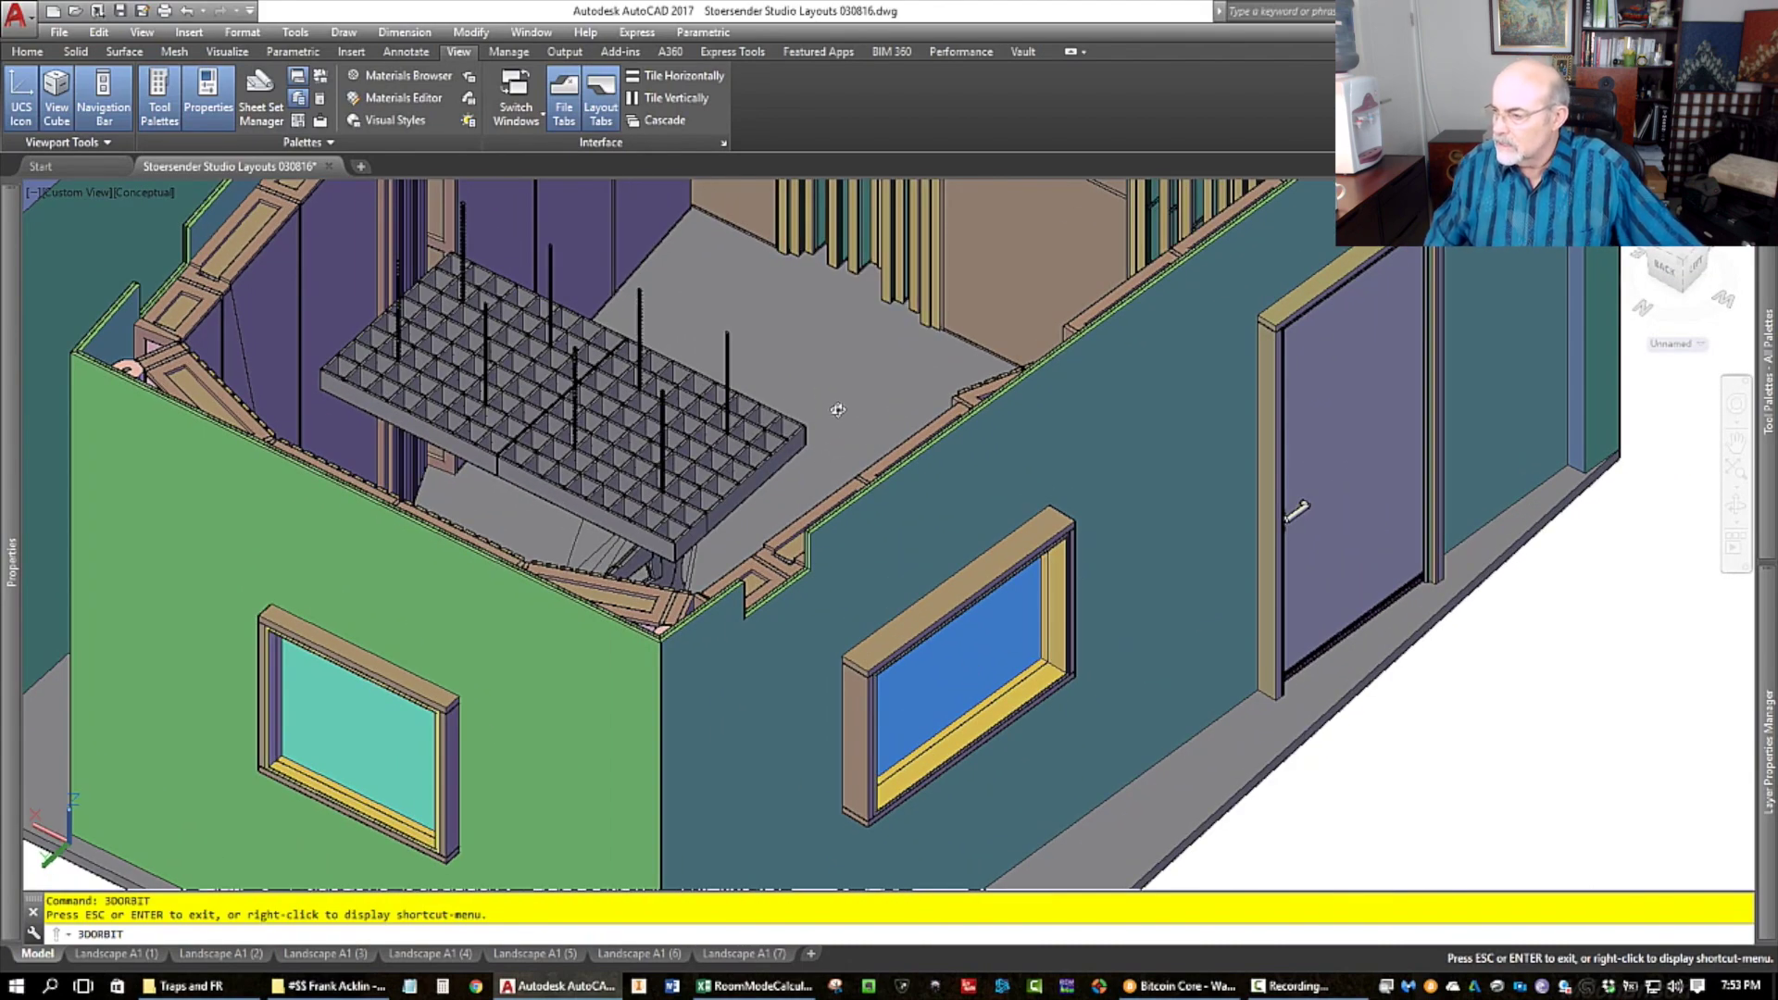
drag(810, 390, 1298, 389)
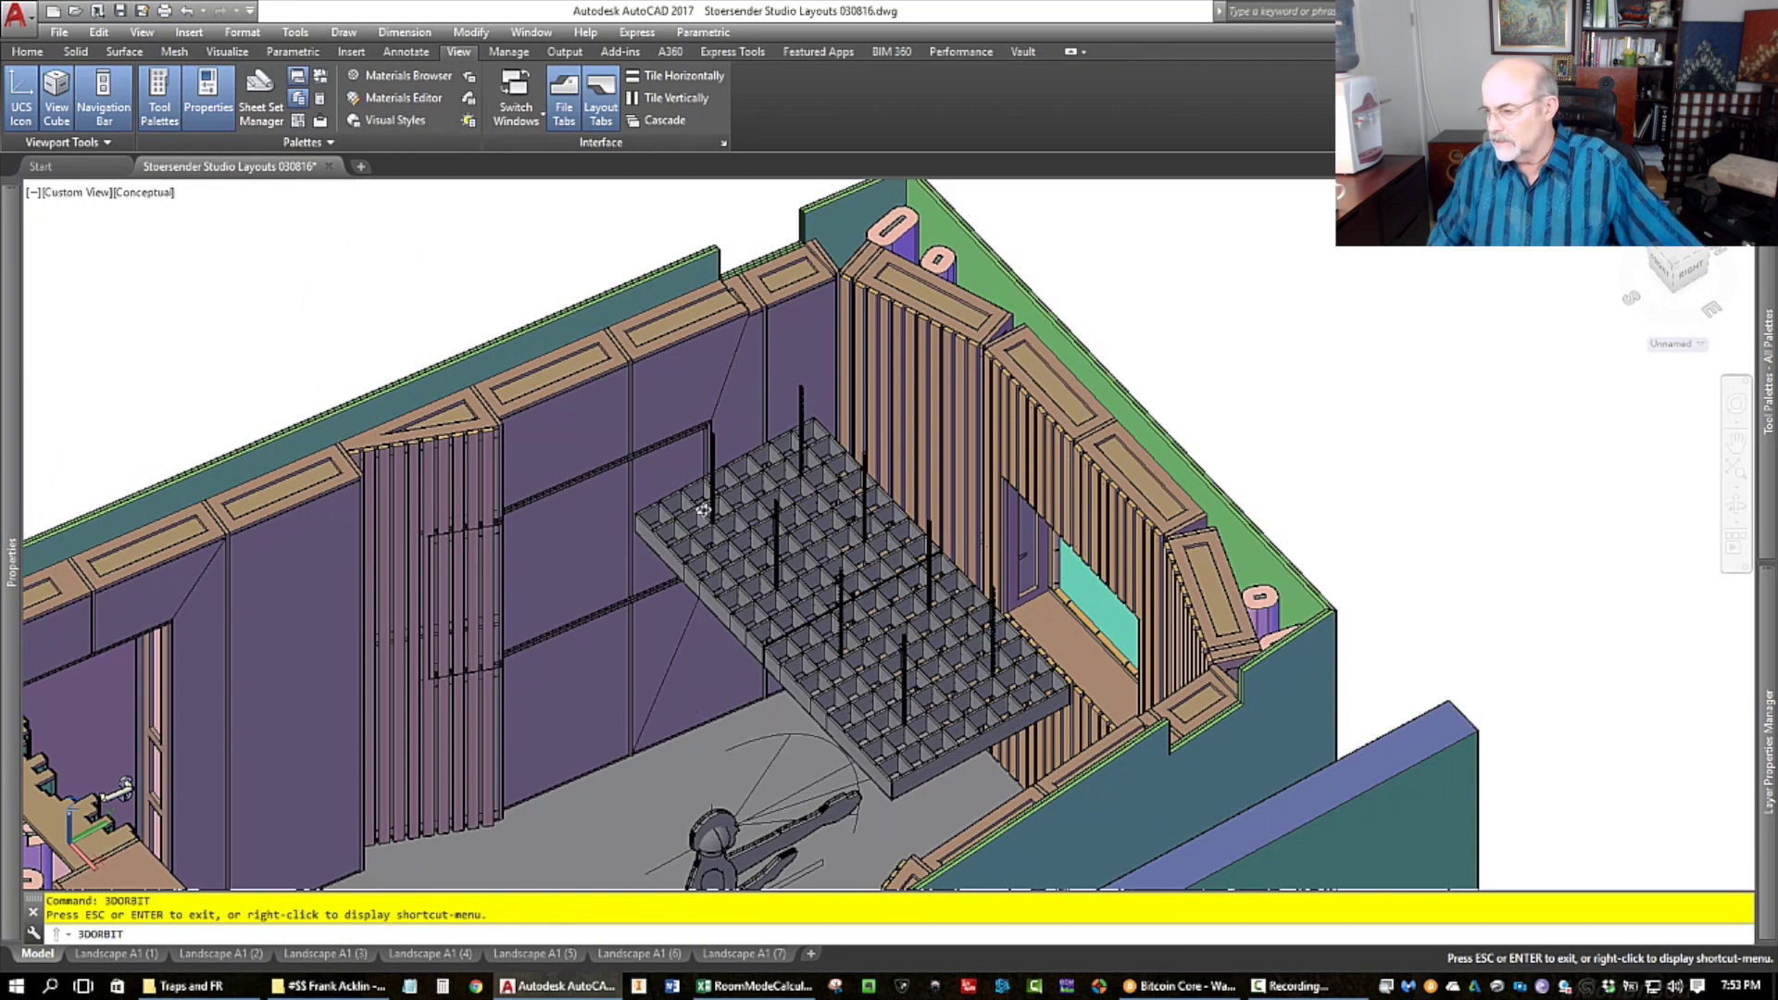
drag(633, 470, 692, 630)
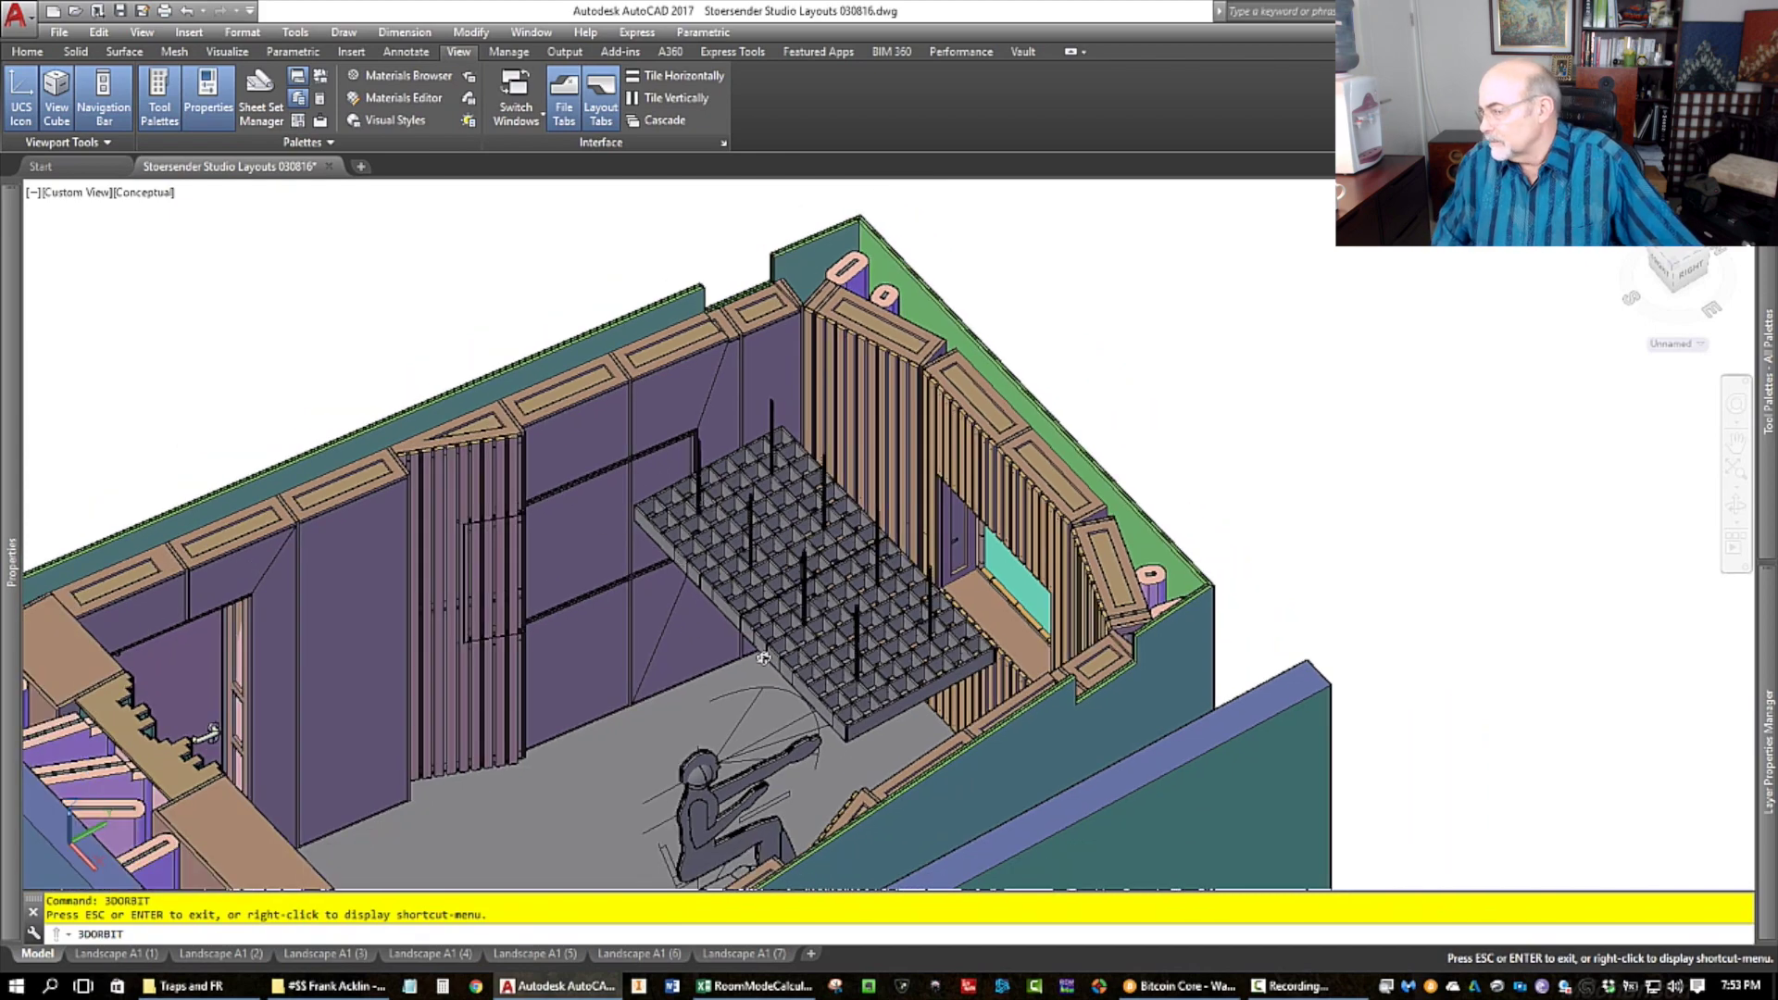
scroll(802, 569, up, 2)
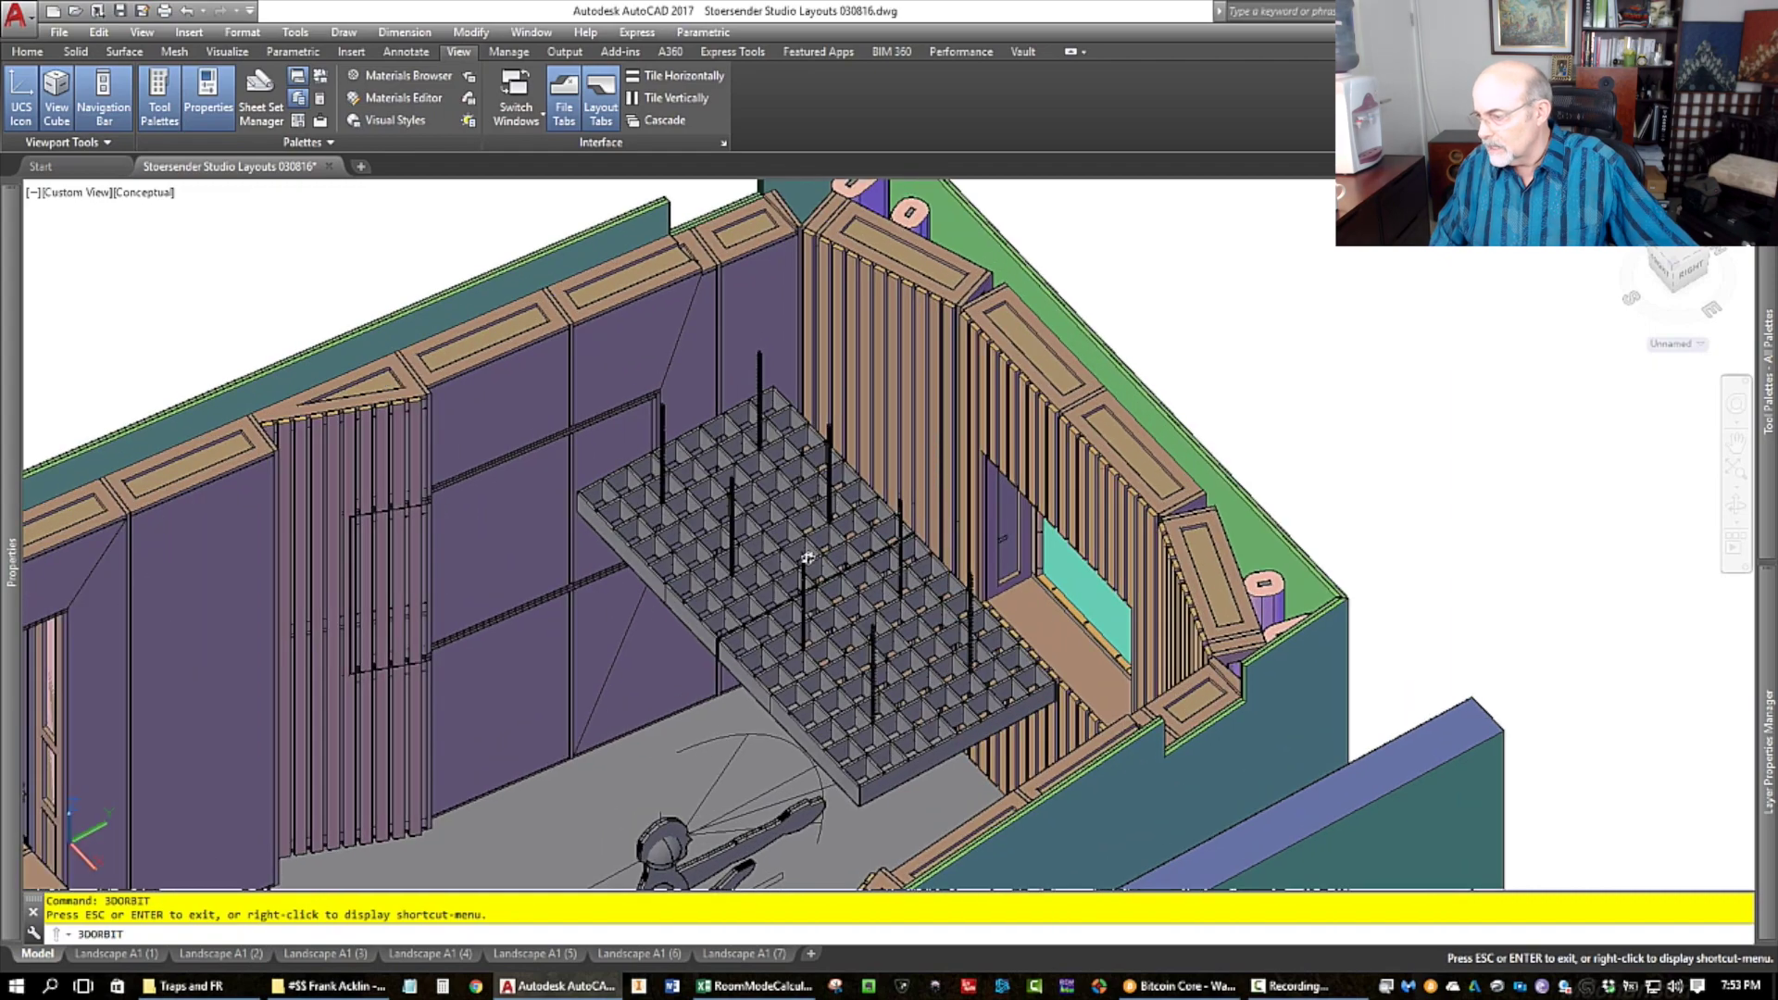
drag(698, 645, 783, 580)
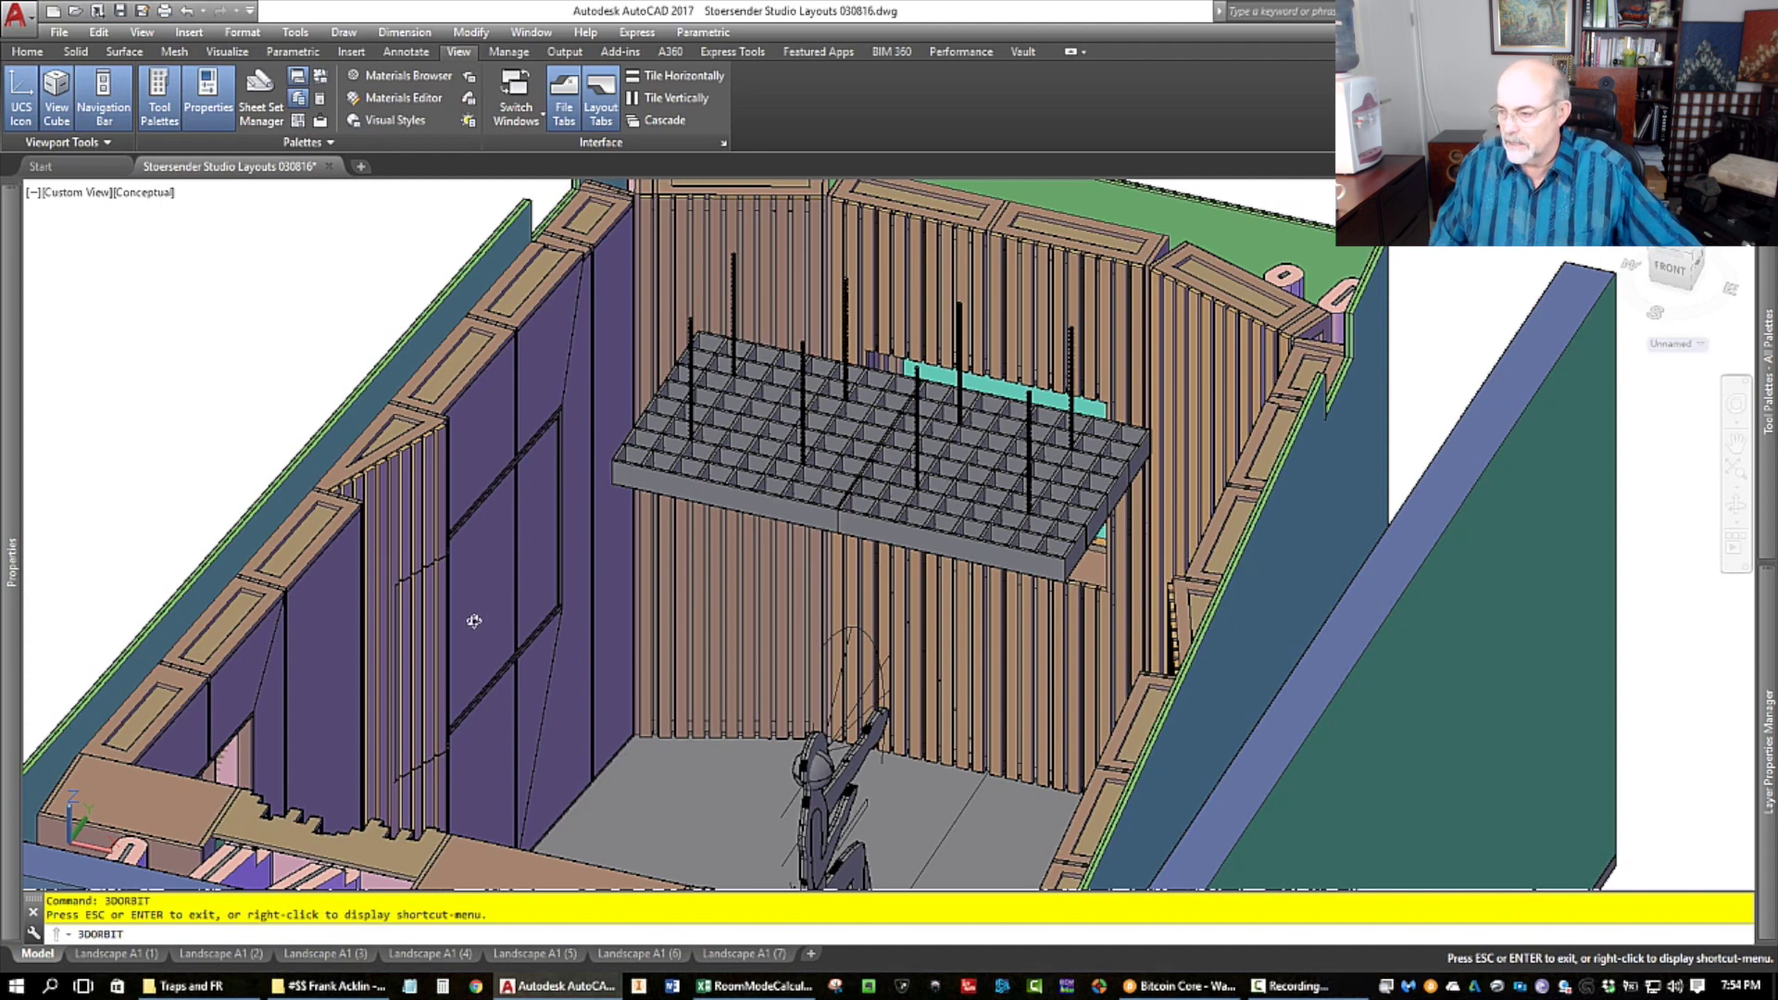
Step: Orbit from the front view to an upper-left oblique view of the ceiling cloud, listener and wall traps
drag(610, 649, 666, 661)
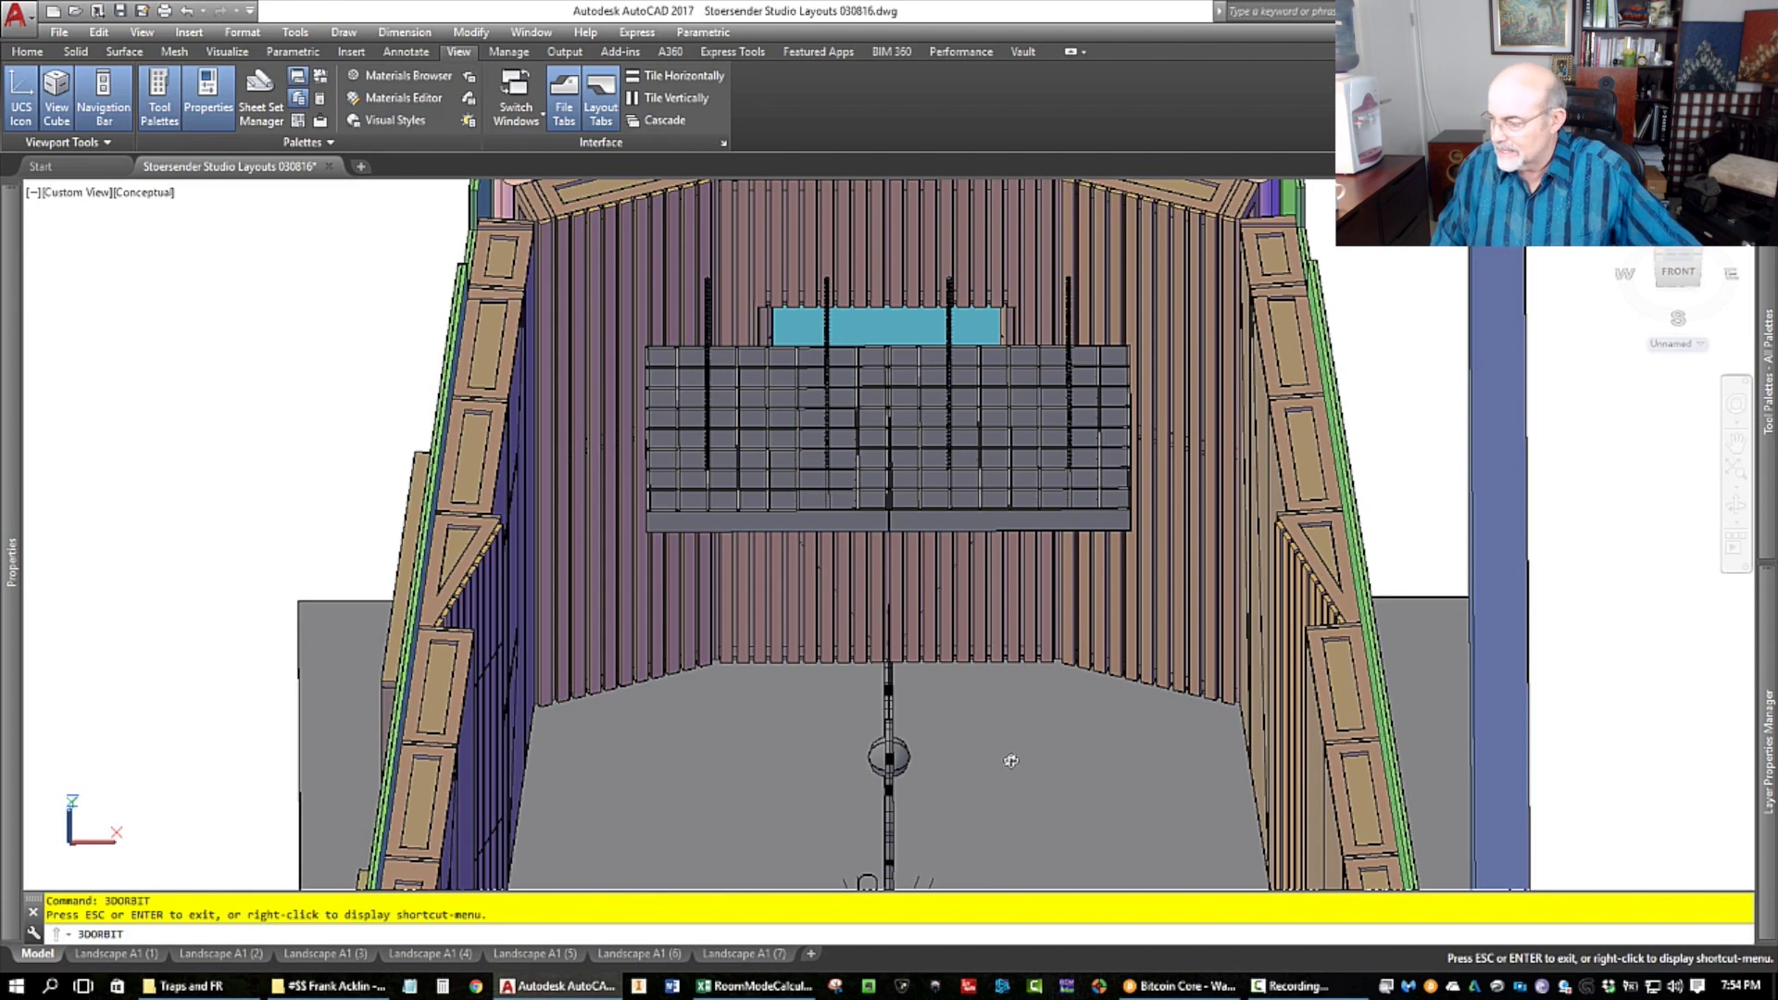
drag(1013, 755, 1020, 517)
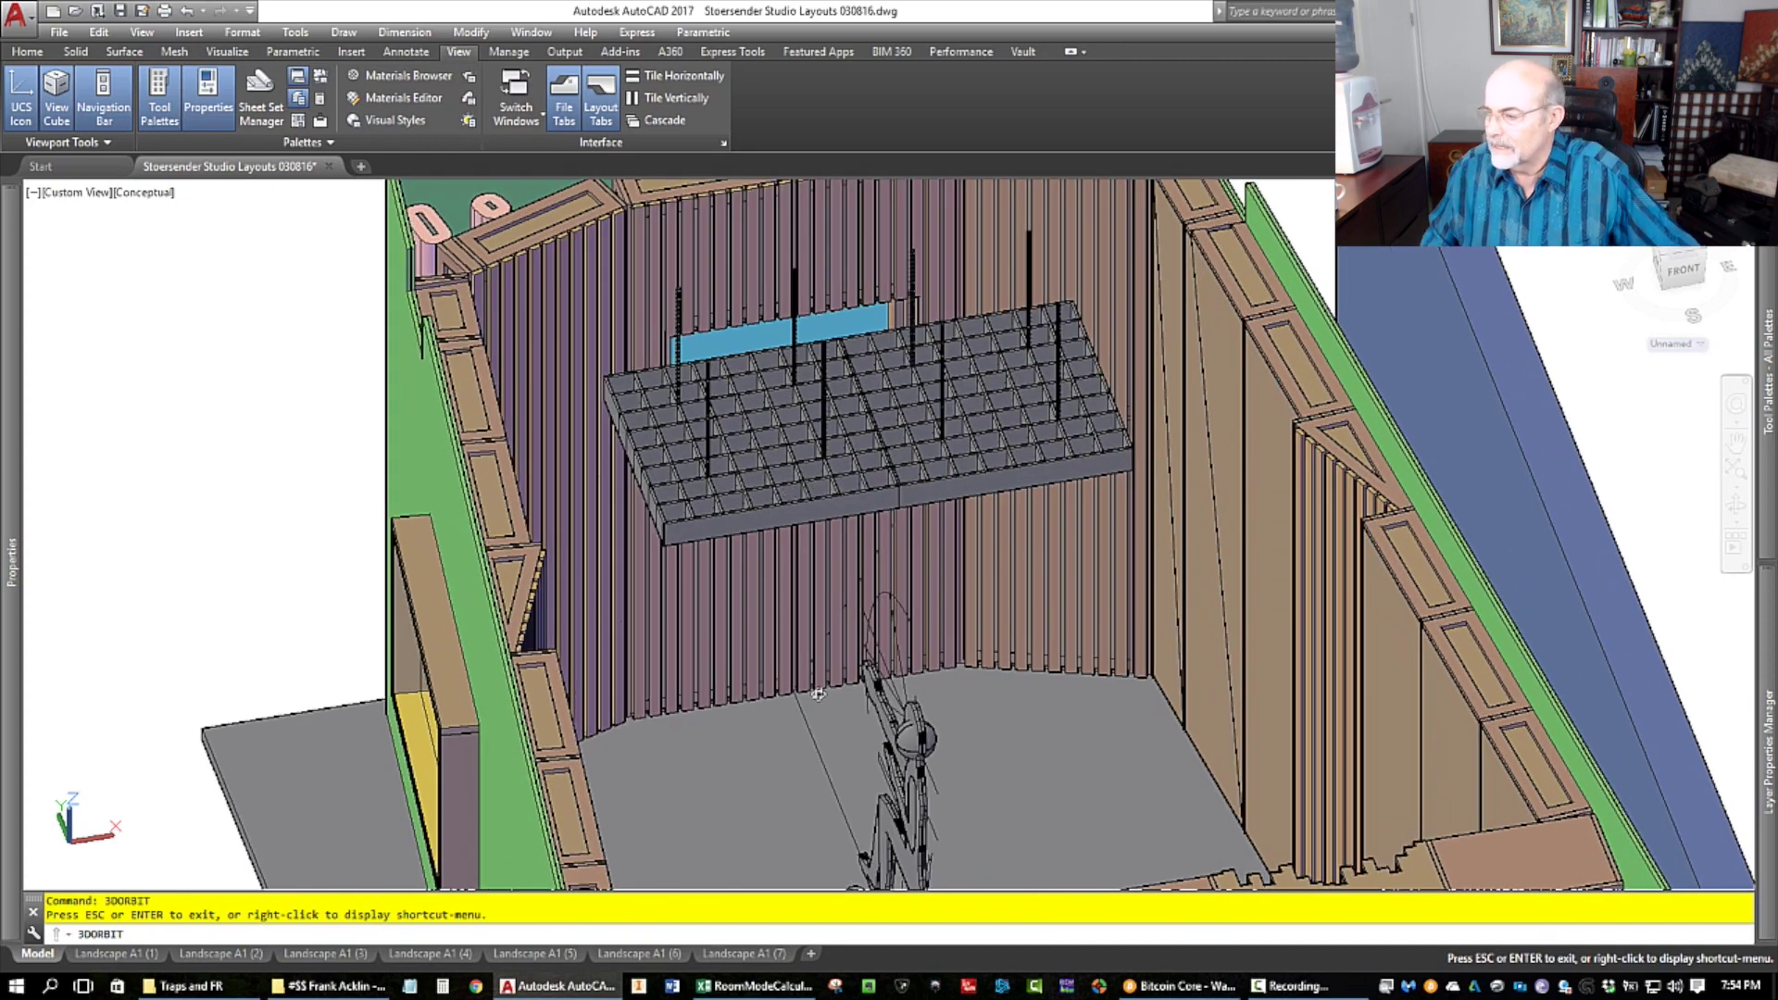
drag(838, 787, 815, 450)
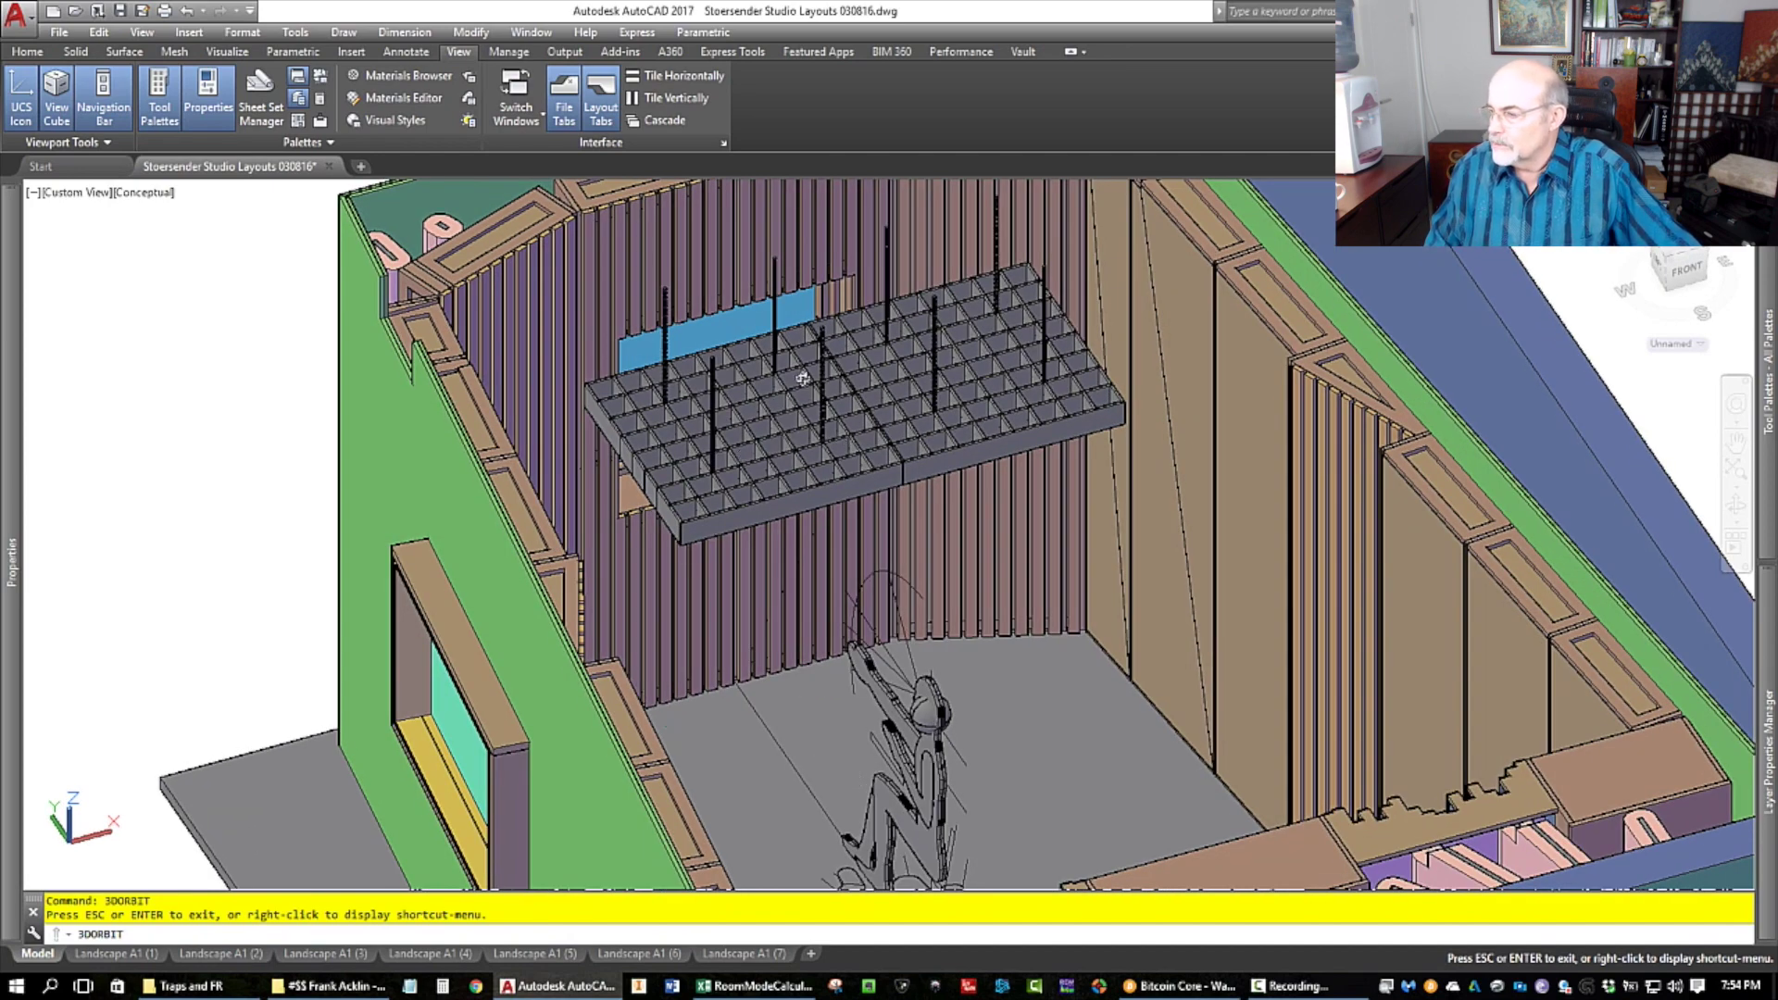
drag(810, 348, 806, 434)
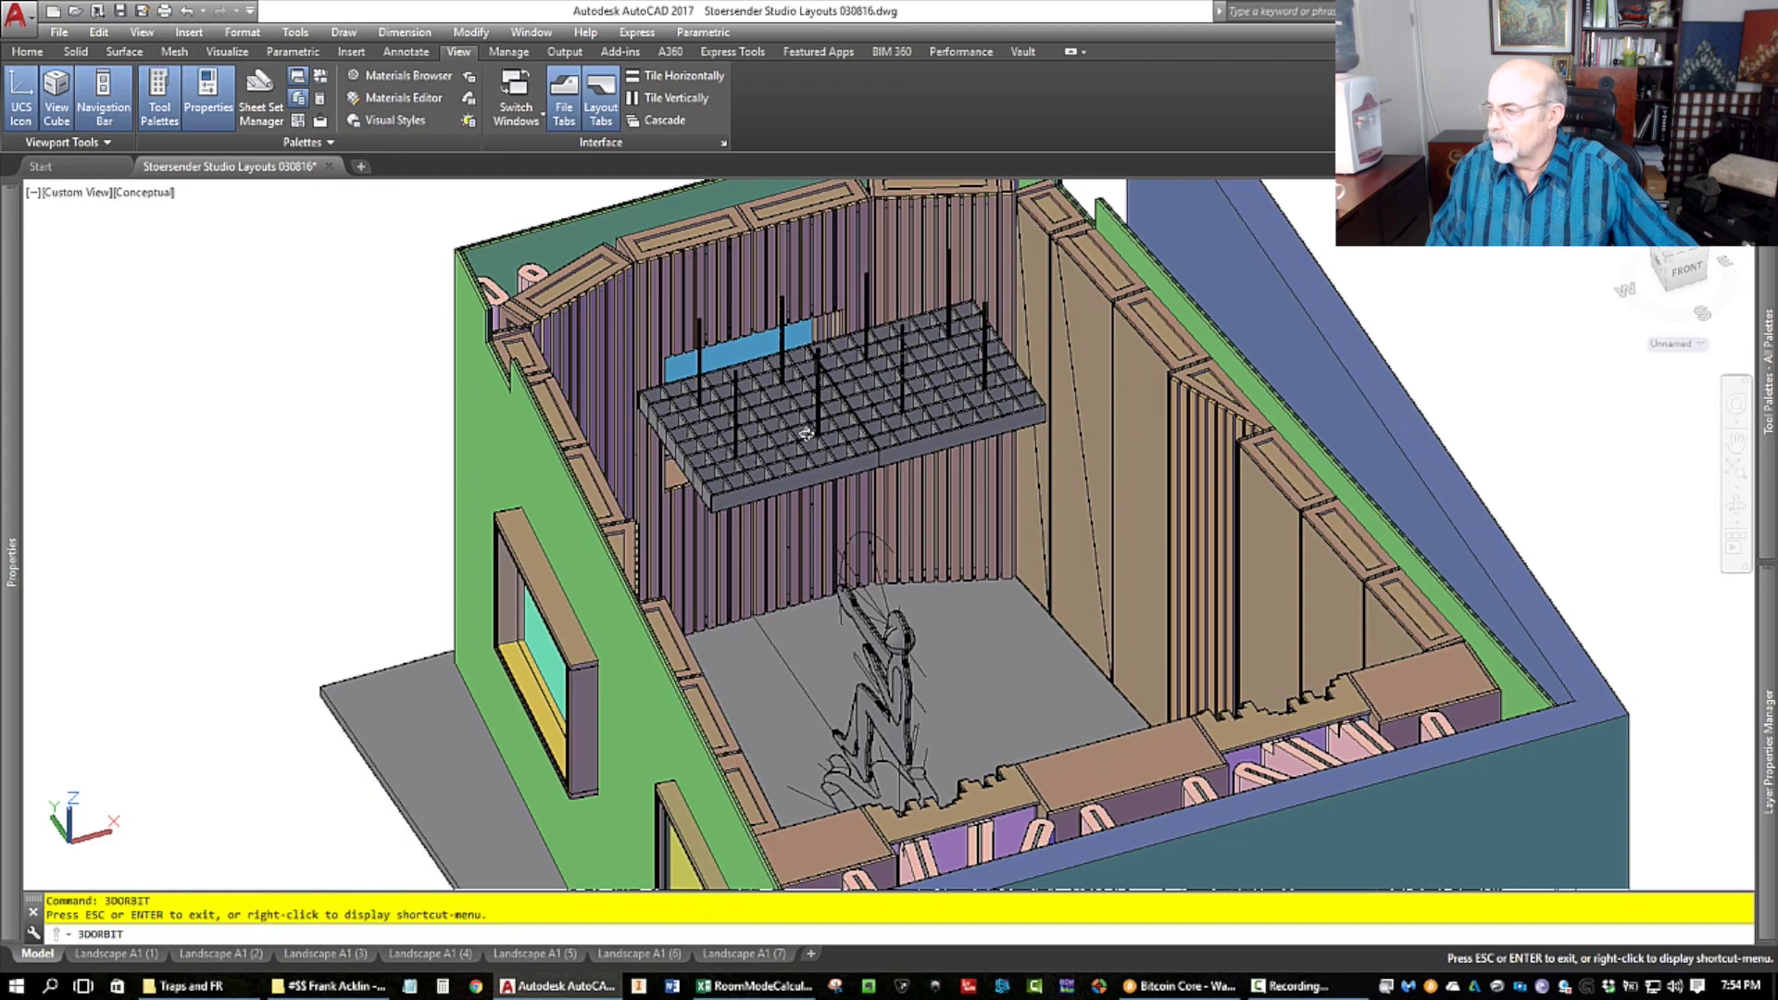